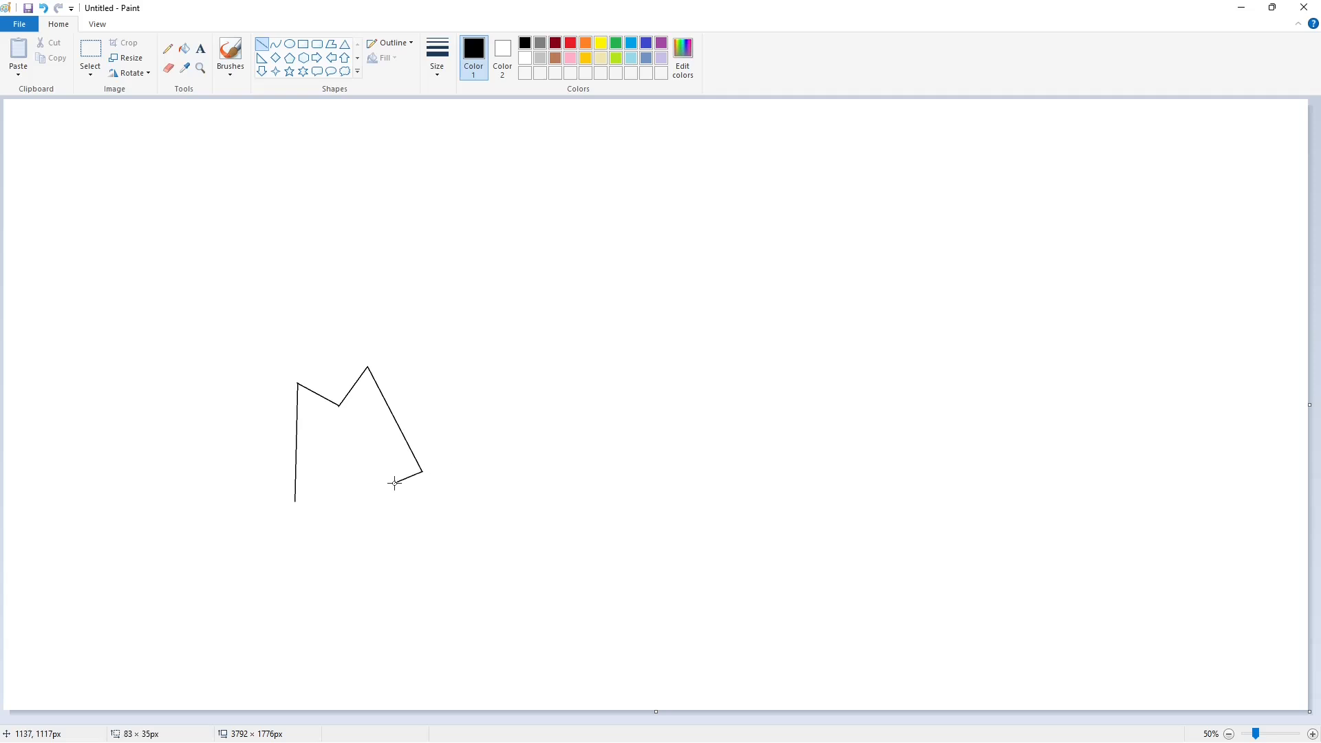
- Close the lower edge of the M outline with straight lines and fill the letter solid black
{"action": "mouse_move", "coordinate": [390, 486]}
{"action": "left_mouse_down"}
{"action": "mouse_move", "coordinate": [373, 450]}
{"action": "mouse_move", "coordinate": [331, 457]}
{"action": "mouse_move", "coordinate": [330, 502]}
{"action": "left_mouse_up"}
{"action": "left_click", "coordinate": [366, 495]}
{"action": "left_click", "coordinate": [359, 407]}
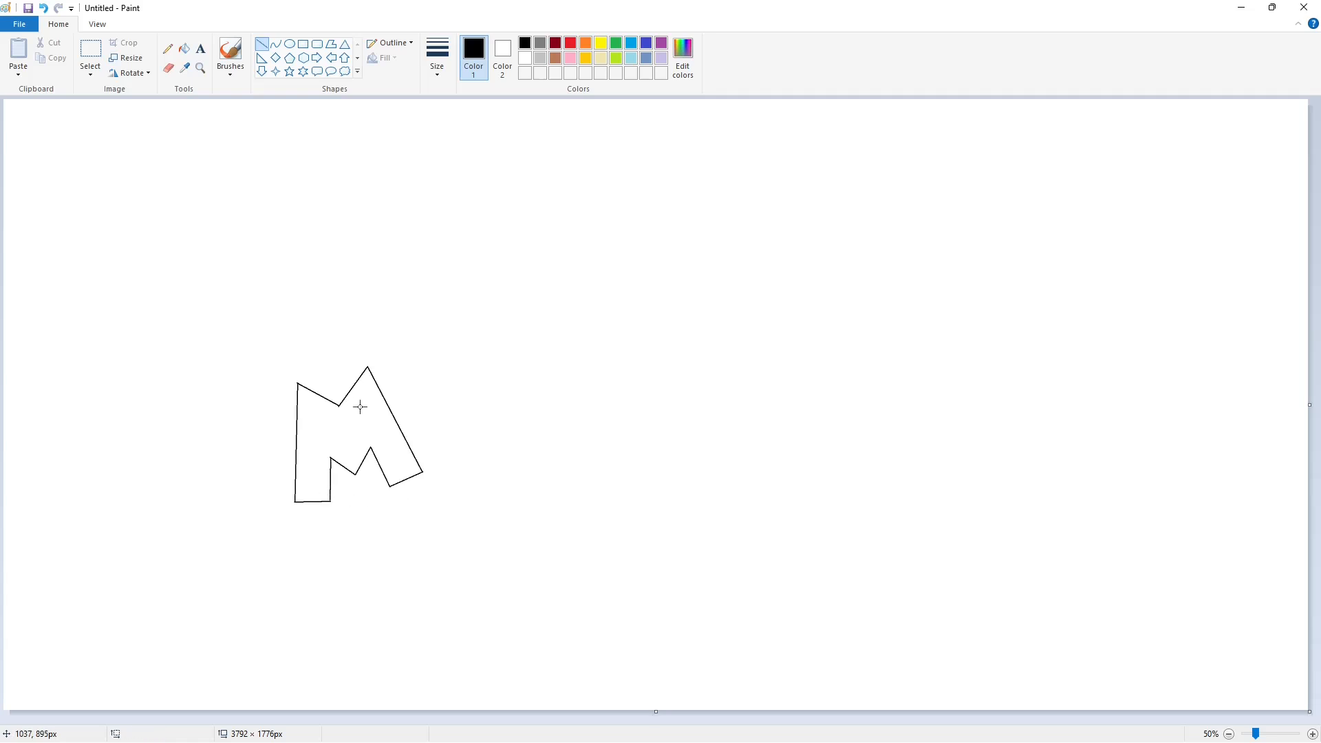
{"action": "left_click", "coordinate": [1294, 732]}
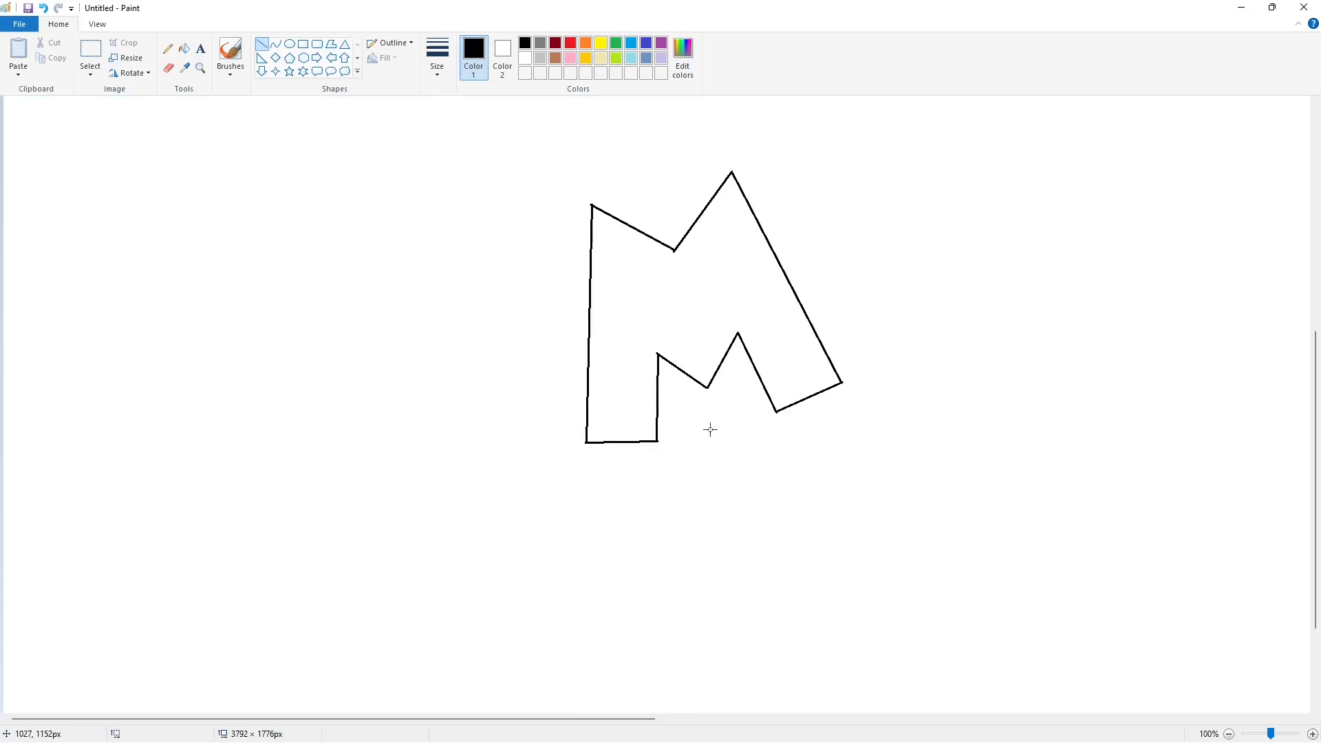
{"action": "left_click", "coordinate": [184, 49]}
{"action": "left_click", "coordinate": [639, 322]}
- Trim the bottom corners of the black M's legs with short straight white lines
{"action": "left_click", "coordinate": [262, 44]}
{"action": "left_click", "coordinate": [525, 58]}
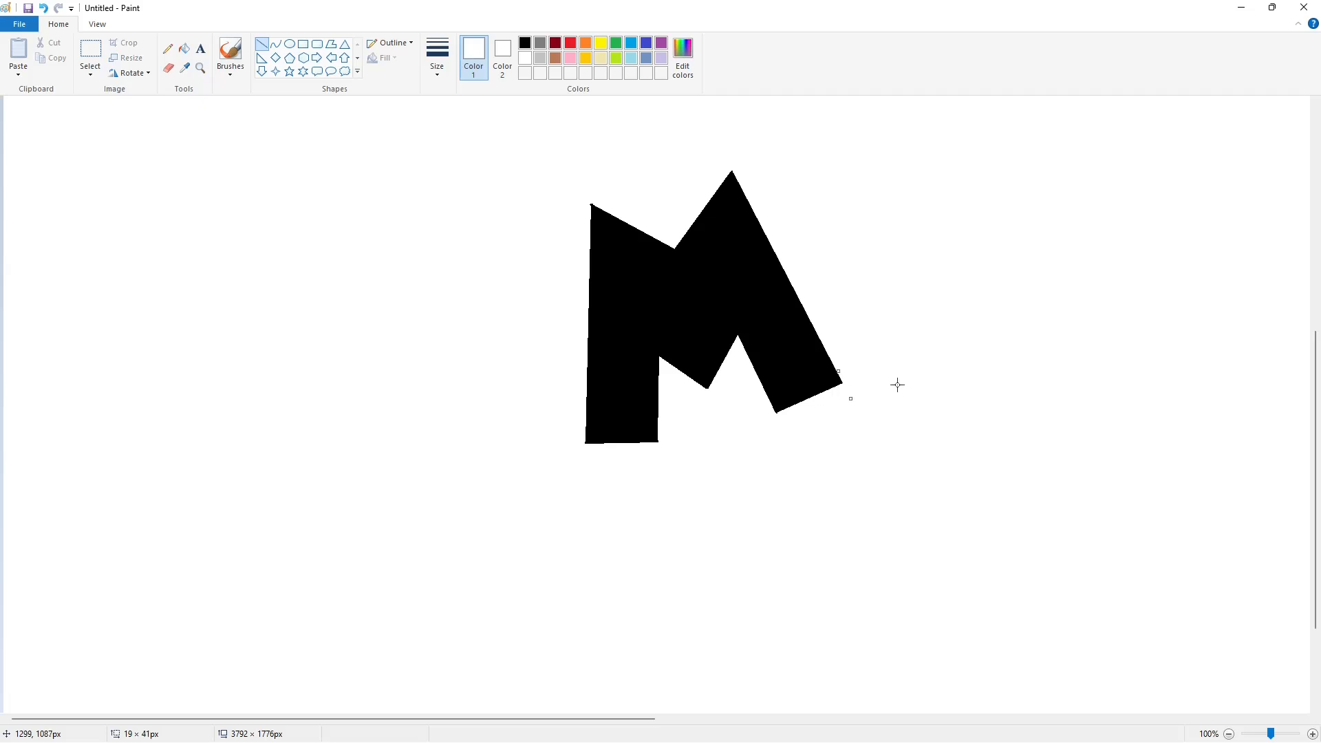
{"action": "left_click", "coordinate": [831, 416]}
{"action": "left_click_drag", "start_coordinate": [659, 435], "coordinate": [659, 453]}
{"action": "left_click_drag", "start_coordinate": [578, 435], "coordinate": [583, 459]}
{"action": "left_click", "coordinate": [687, 451]}
{"action": "scroll", "coordinate": [1098, 617], "scroll_direction": "down", "scroll_amount": 1}
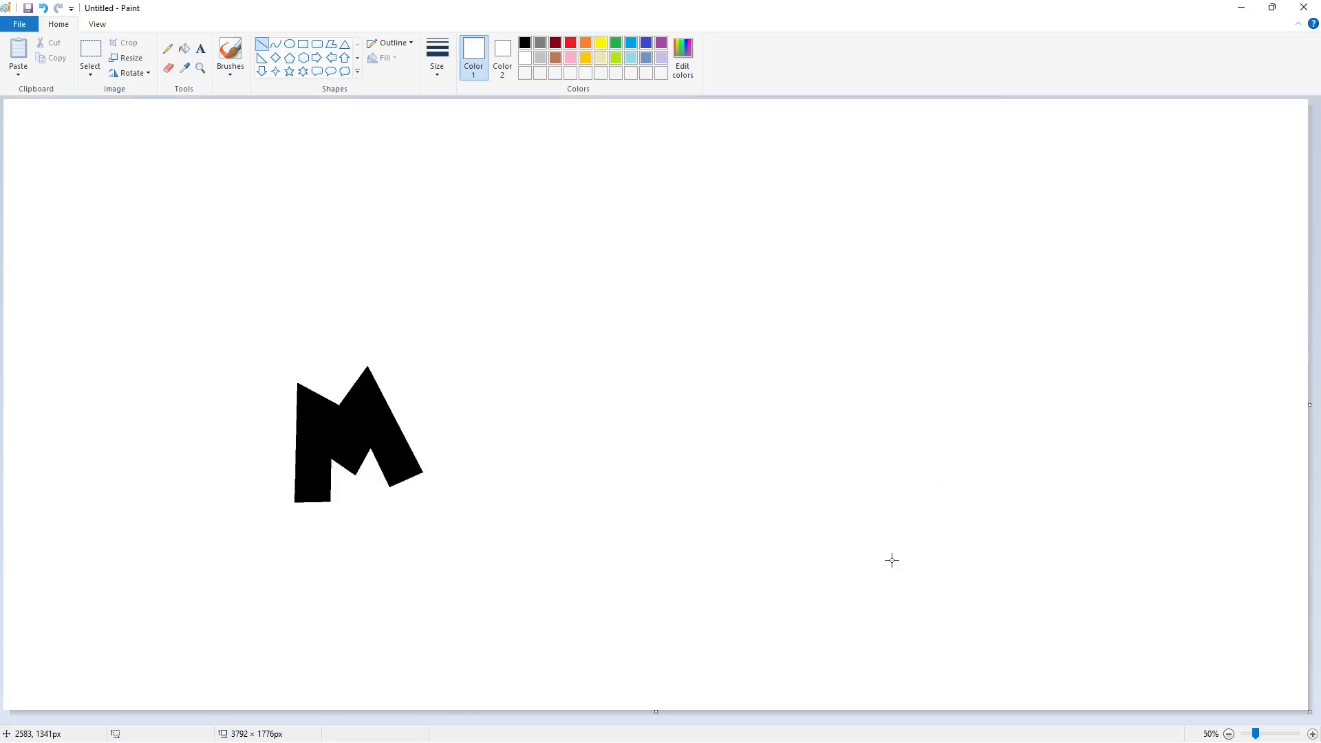
- Draw a narrow tilted rectangle outline in black just after the M as the stem of the i
{"action": "left_click", "coordinate": [530, 45]}
{"action": "left_click_drag", "start_coordinate": [399, 374], "coordinate": [425, 454]}
{"action": "mouse_move", "coordinate": [400, 374]}
{"action": "left_mouse_down"}
{"action": "mouse_move", "coordinate": [430, 365]}
{"action": "mouse_move", "coordinate": [459, 444]}
{"action": "left_mouse_up"}
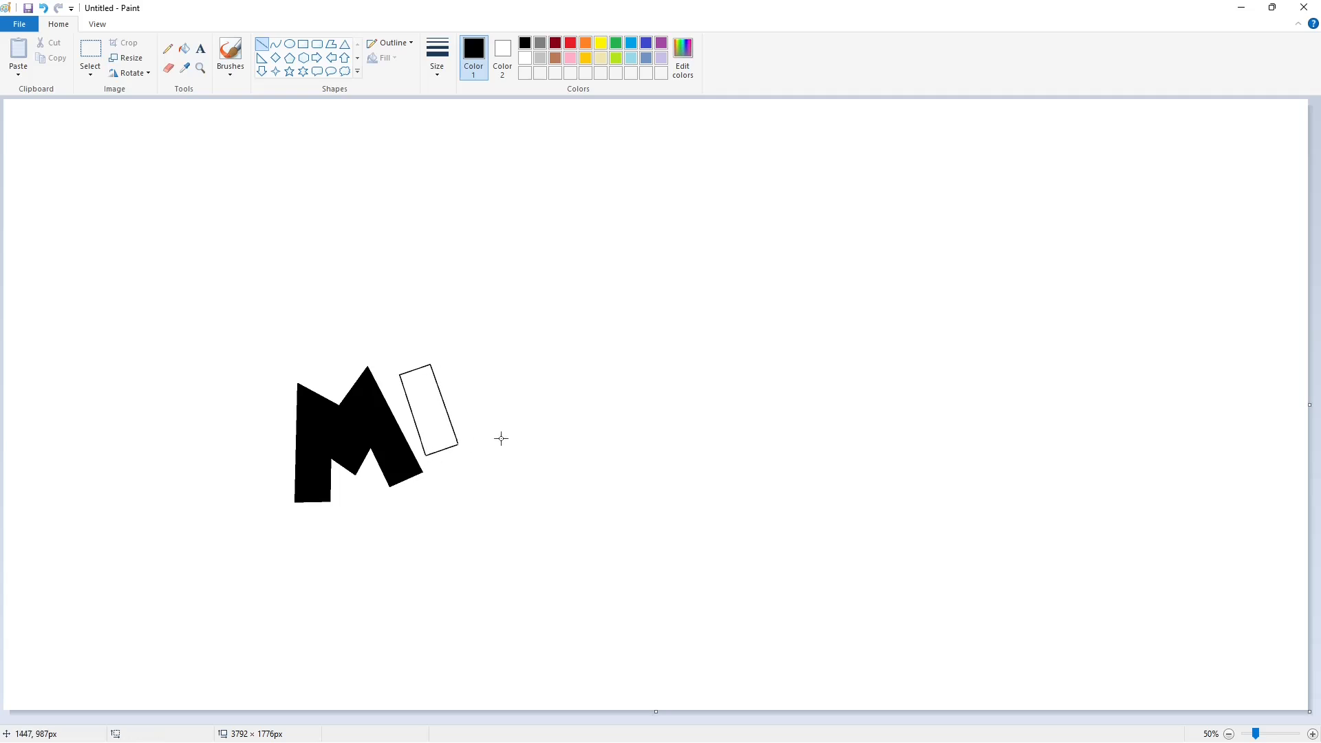
{"action": "left_click", "coordinate": [184, 49]}
{"action": "left_click", "coordinate": [432, 418]}
{"action": "key", "text": "ctrl+z"}
- Close the gap at the stem outline's lower corner with a short black line and fill the stem black
{"action": "left_click", "coordinate": [1313, 734]}
{"action": "left_click", "coordinate": [262, 44]}
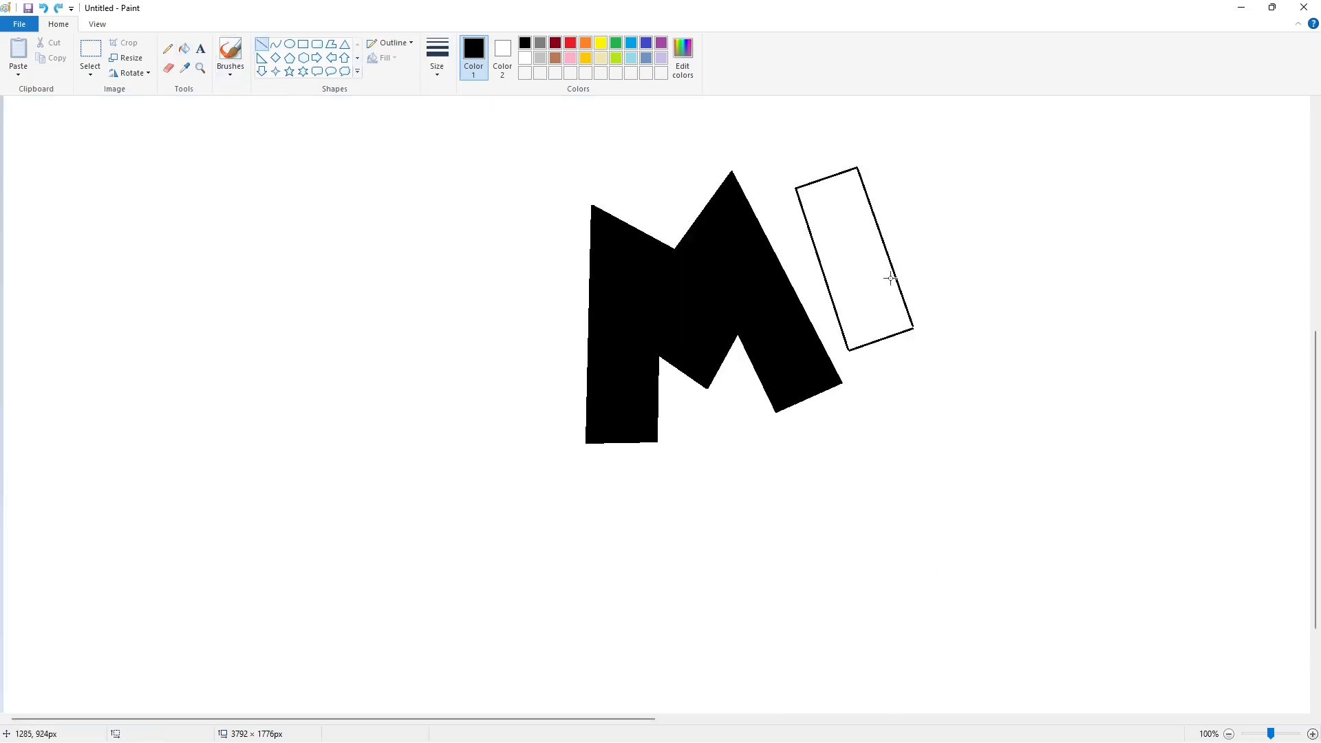
{"action": "left_click_drag", "start_coordinate": [910, 322], "coordinate": [913, 328]}
{"action": "left_click", "coordinate": [184, 49]}
{"action": "left_click", "coordinate": [855, 259]}
{"action": "left_click", "coordinate": [1229, 734]}
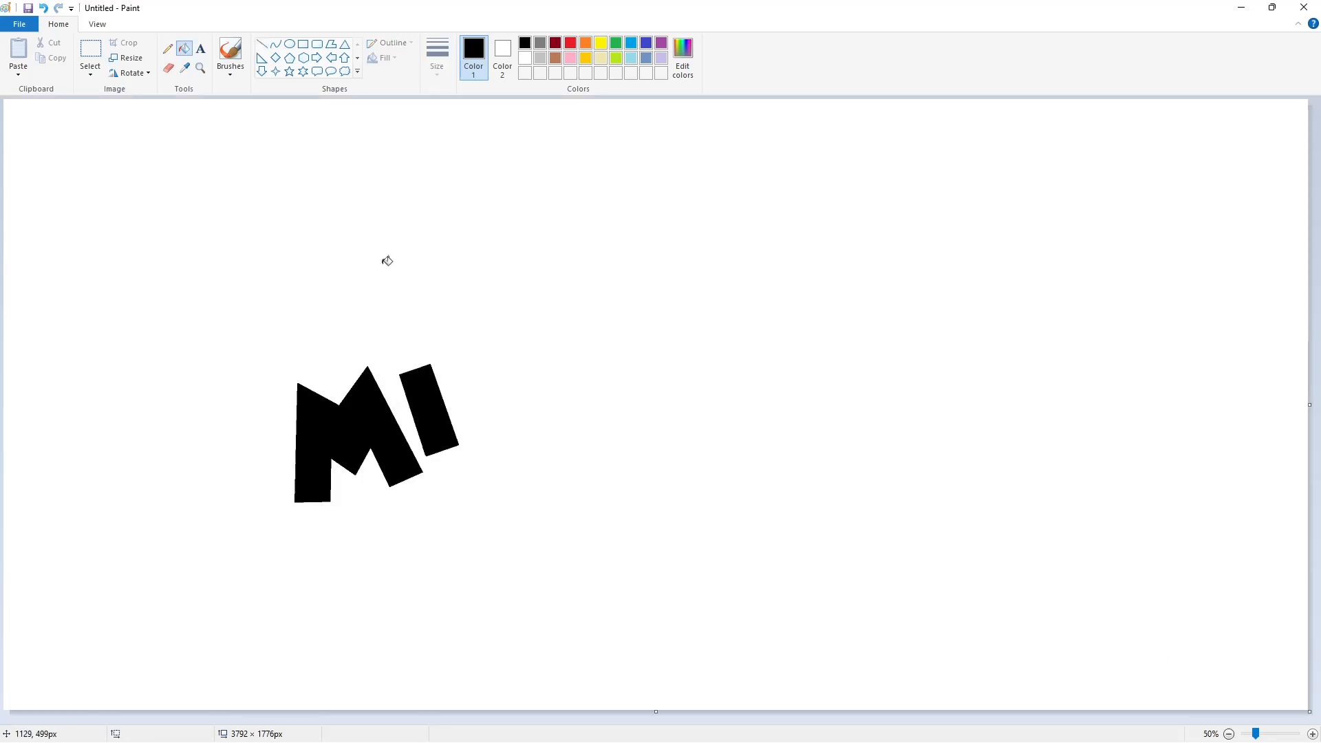
- Draw a flame-shaped dot above the i stem with the Curve tool and fill it black
{"action": "left_click", "coordinate": [276, 44]}
{"action": "left_click", "coordinate": [438, 55]}
{"action": "left_click", "coordinate": [466, 123]}
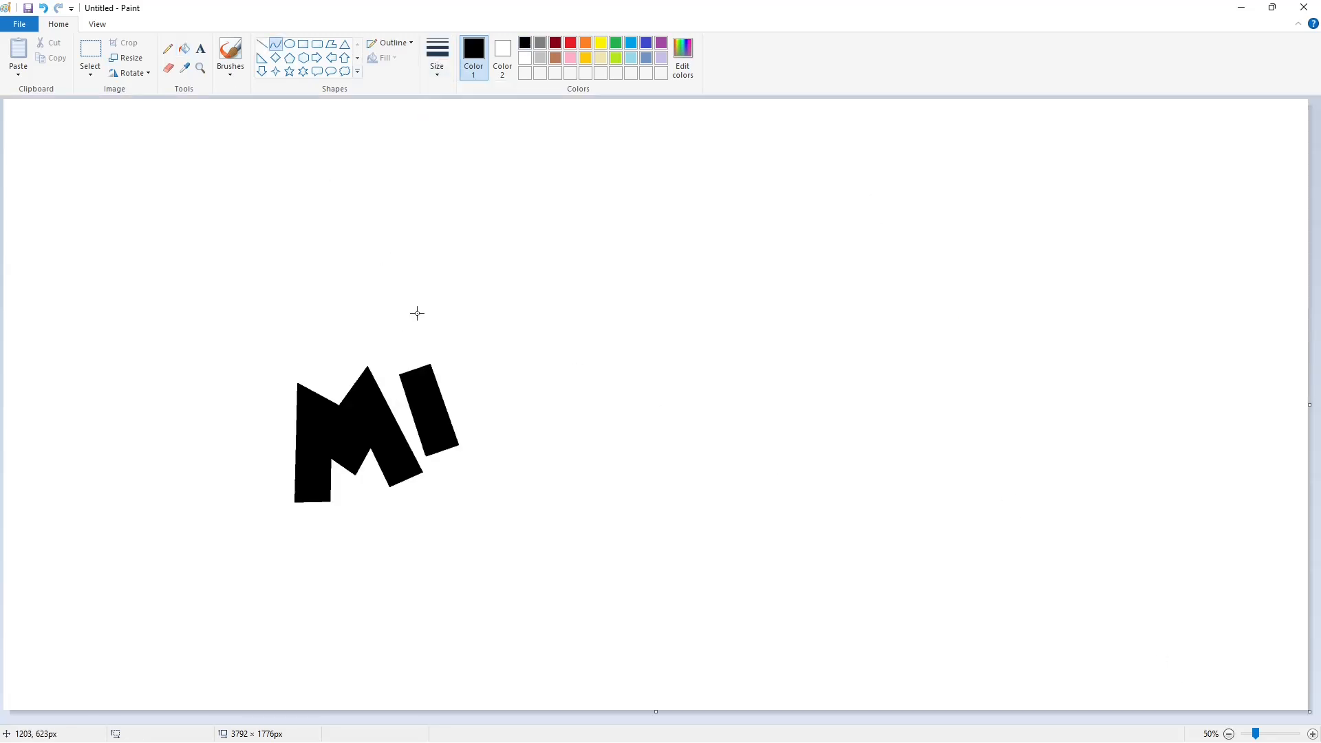
{"action": "mouse_move", "coordinate": [418, 311]}
{"action": "left_mouse_down"}
{"action": "mouse_move", "coordinate": [397, 360]}
{"action": "mouse_move", "coordinate": [437, 336]}
{"action": "mouse_move", "coordinate": [378, 347]}
{"action": "left_mouse_up"}
{"action": "left_click", "coordinate": [428, 364]}
{"action": "left_click", "coordinate": [184, 49]}
{"action": "left_click", "coordinate": [409, 338]}
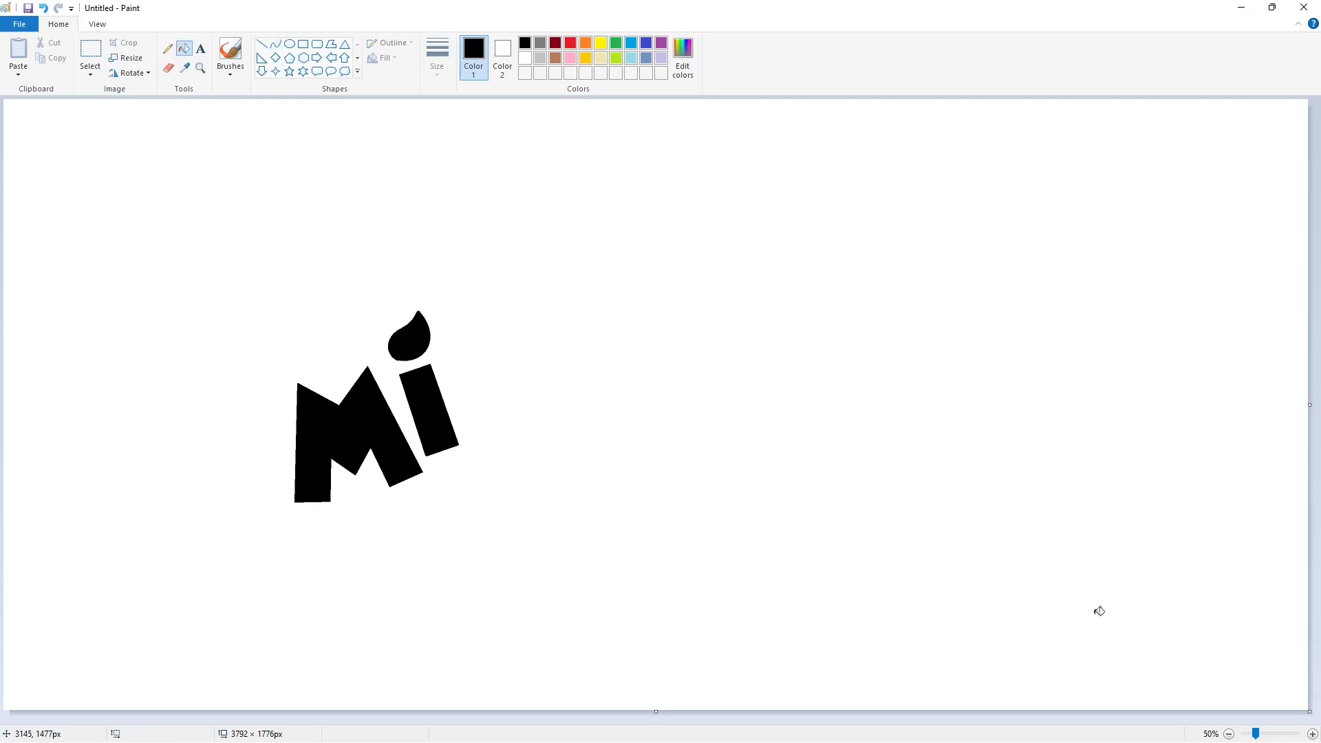
- Clean up the flame dot with a white line along its lower edge and a tiny black line at its tip
{"action": "left_click", "coordinate": [1312, 734]}
{"action": "left_click", "coordinate": [261, 44]}
{"action": "left_click", "coordinate": [524, 58]}
{"action": "left_click_drag", "start_coordinate": [619, 309], "coordinate": [650, 319]}
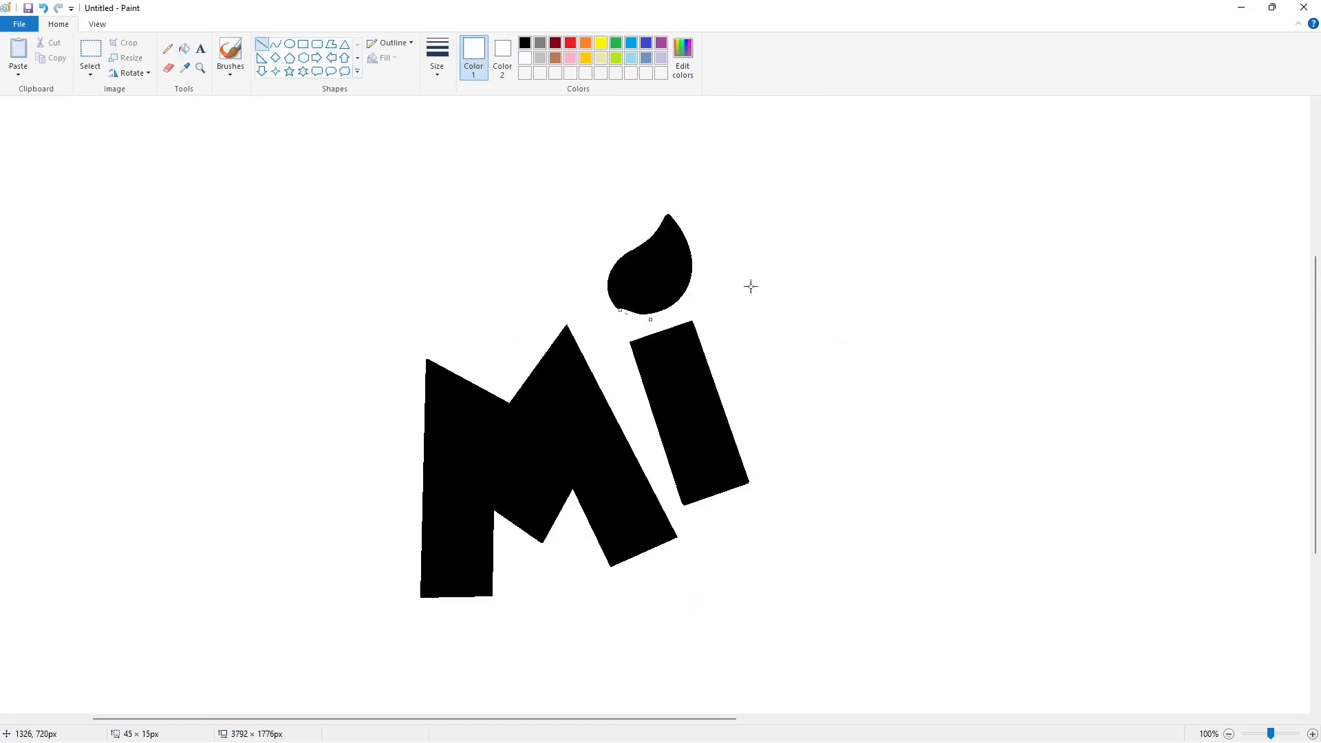
{"action": "left_click", "coordinate": [527, 46]}
{"action": "left_click_drag", "start_coordinate": [668, 214], "coordinate": [668, 220]}
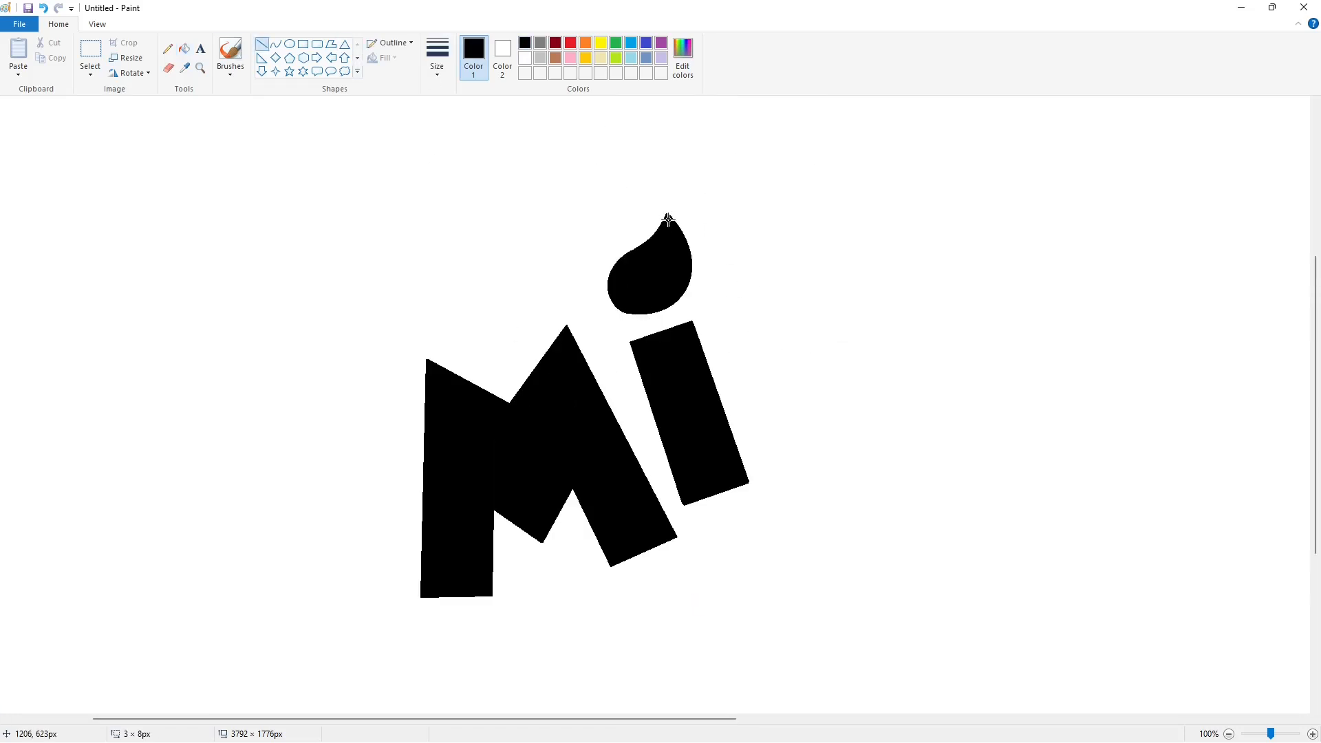
{"action": "left_click", "coordinate": [1229, 734]}
- Outline a tilted R beside the i in black with a thicker line, using straight lines and curves
{"action": "left_click", "coordinate": [437, 55]}
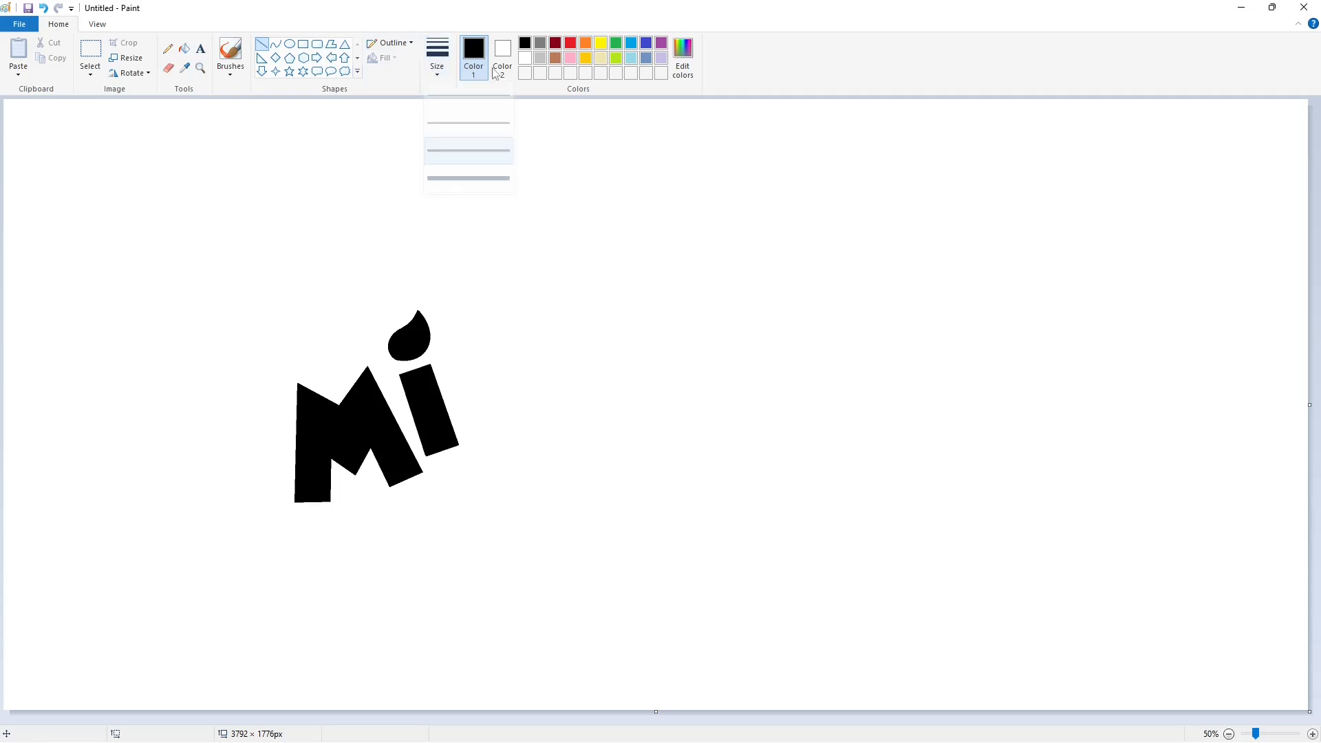
{"action": "left_click", "coordinate": [469, 179]}
{"action": "left_click_drag", "start_coordinate": [442, 347], "coordinate": [478, 457]}
{"action": "left_click", "coordinate": [482, 370]}
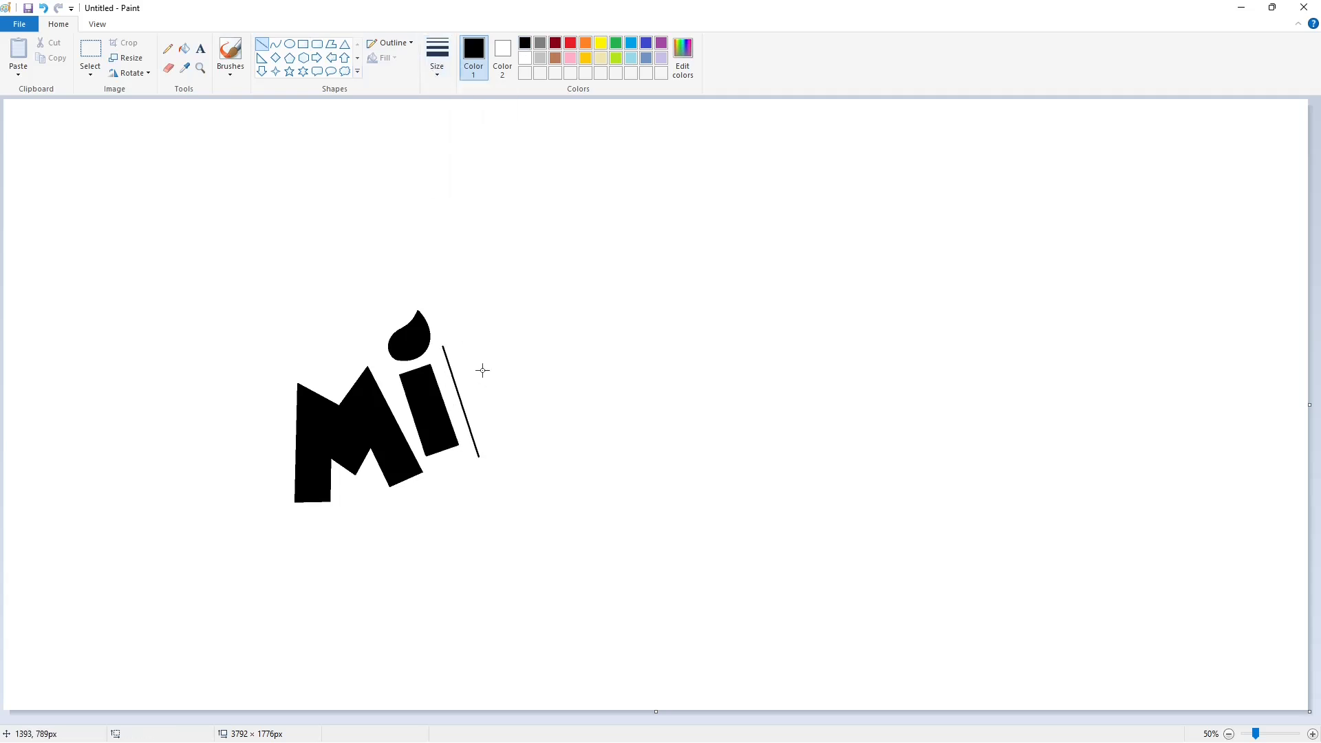
{"action": "mouse_move", "coordinate": [443, 347]}
{"action": "left_mouse_down"}
{"action": "mouse_move", "coordinate": [484, 334]}
{"action": "mouse_move", "coordinate": [524, 393]}
{"action": "mouse_move", "coordinate": [530, 323]}
{"action": "left_mouse_up"}
{"action": "left_click", "coordinate": [275, 44]}
{"action": "mouse_move", "coordinate": [547, 357]}
{"action": "left_mouse_down"}
{"action": "mouse_move", "coordinate": [569, 436]}
{"action": "mouse_move", "coordinate": [493, 403]}
{"action": "mouse_move", "coordinate": [509, 448]}
{"action": "left_mouse_up"}
{"action": "left_click", "coordinate": [631, 348]}
{"action": "left_click", "coordinate": [261, 43]}
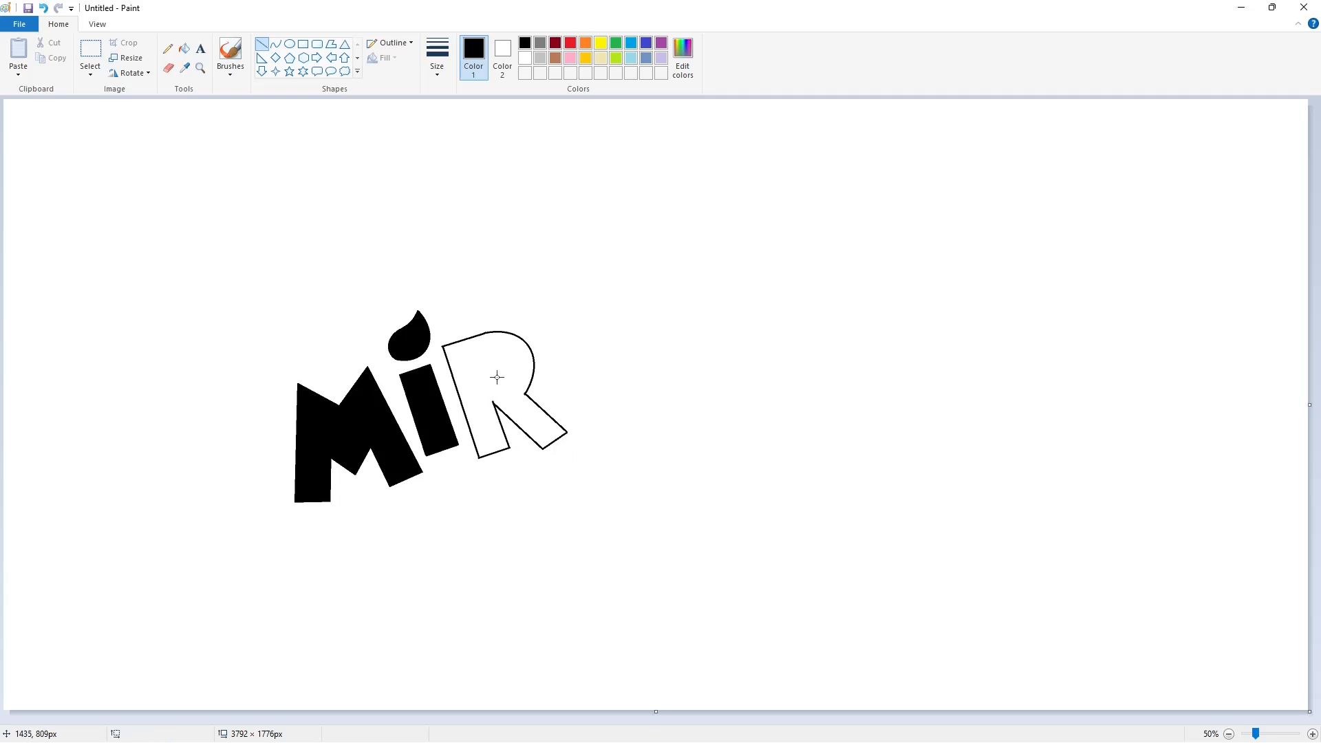
- Draw the curved inner opening of the R and fill the letter's body black
{"action": "left_click", "coordinate": [276, 44]}
{"action": "left_click_drag", "start_coordinate": [488, 379], "coordinate": [517, 375]}
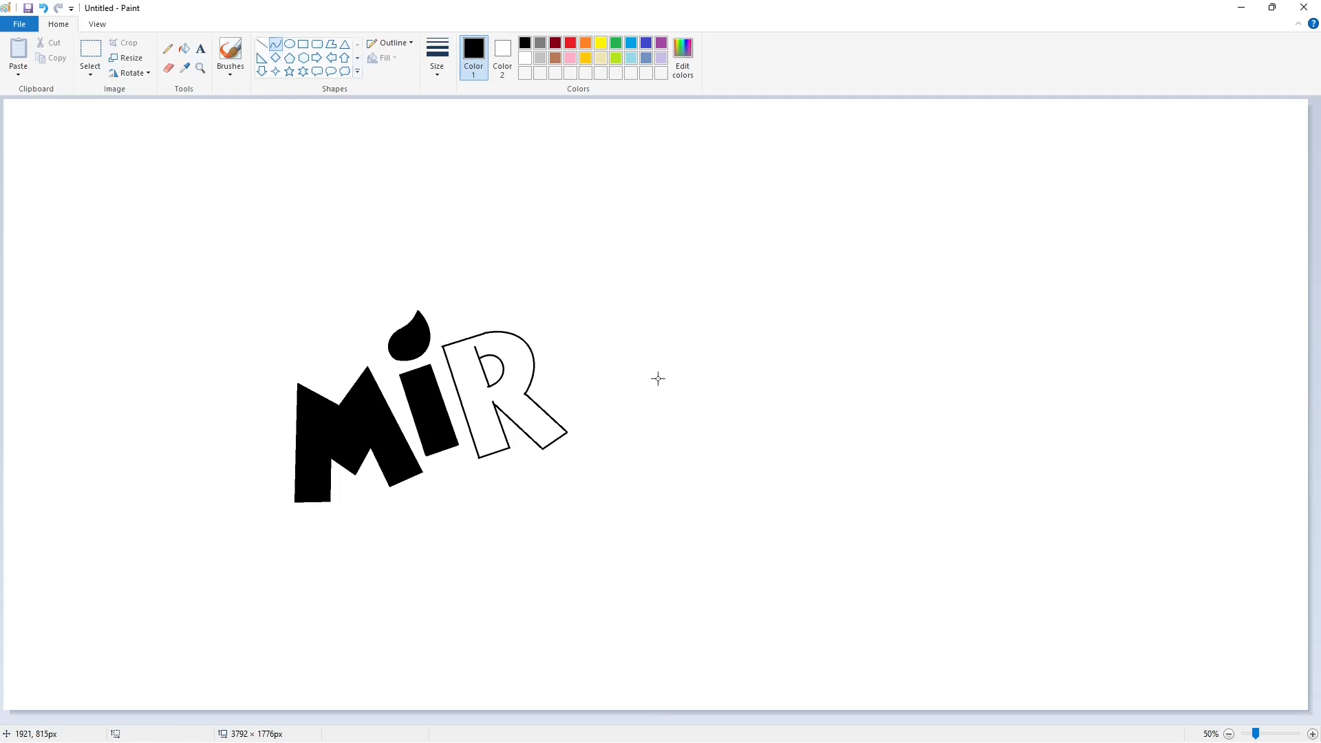
{"action": "left_click", "coordinate": [184, 48]}
{"action": "left_click", "coordinate": [516, 393]}
- Smooth the upper edge of the R with a short white line about 40 × 10 px
{"action": "left_click", "coordinate": [1312, 734]}
{"action": "left_click", "coordinate": [261, 44]}
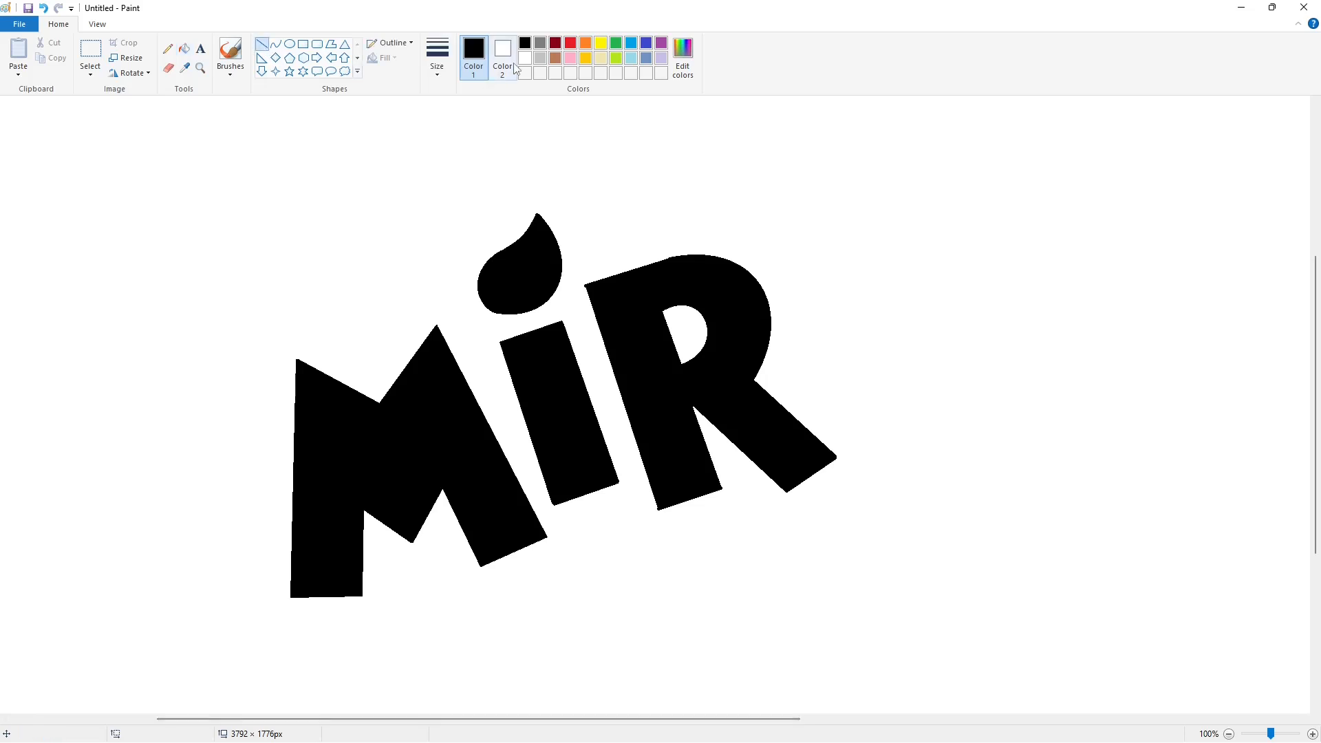
{"action": "left_click", "coordinate": [525, 58]}
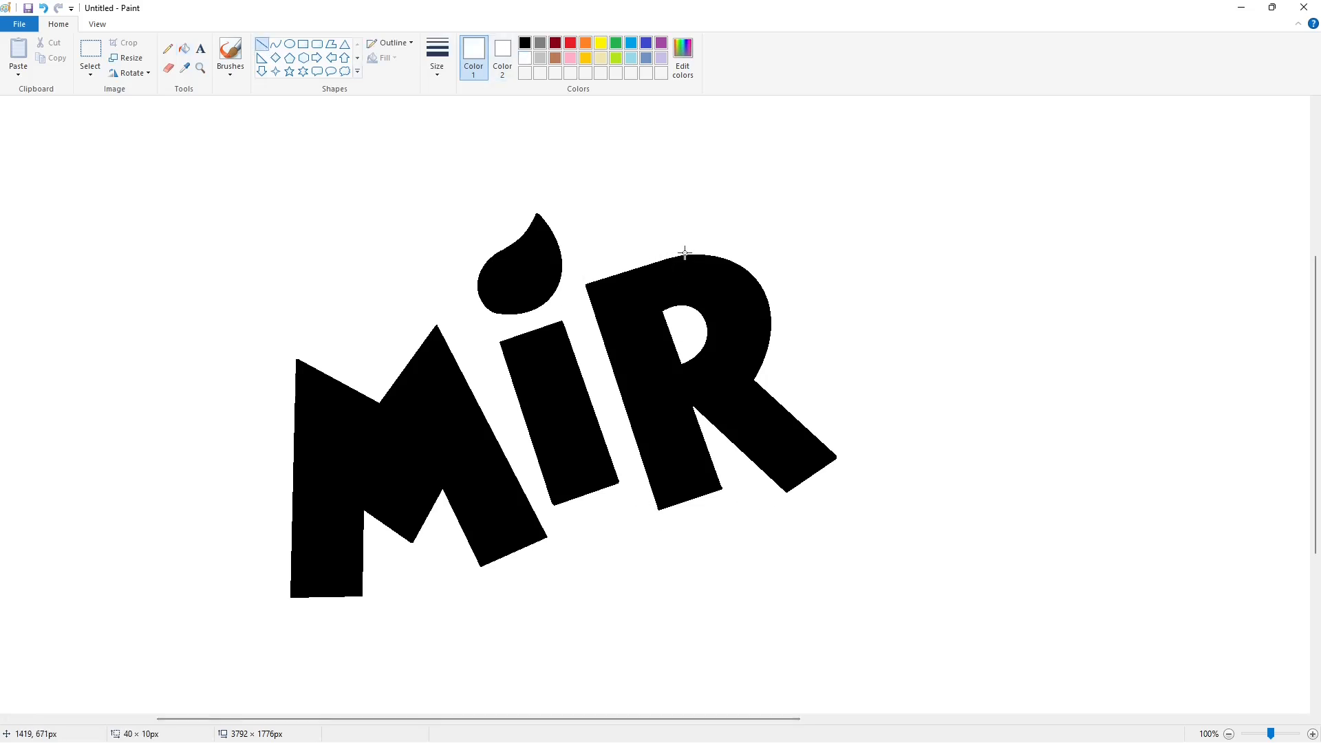
{"action": "scroll", "coordinate": [1115, 617], "scroll_direction": "down", "scroll_amount": 1}
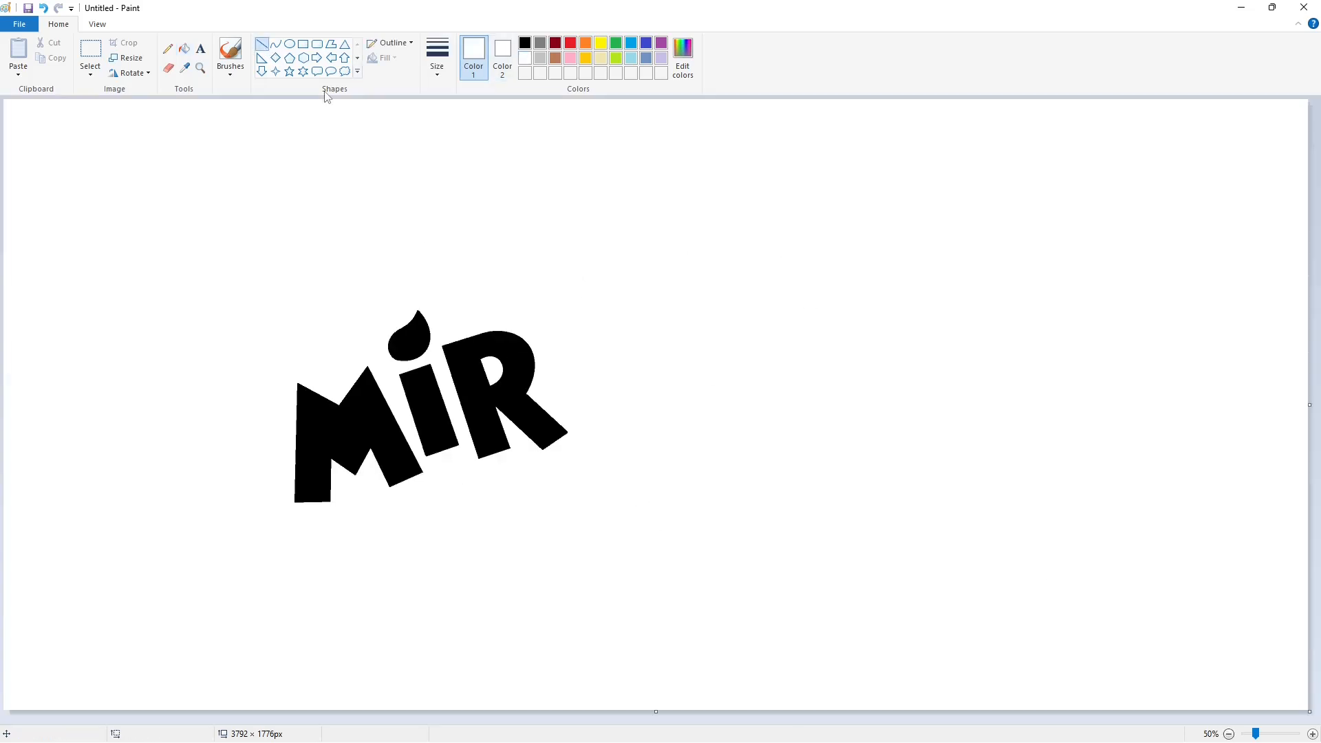
- Draw a tall tilted black rectangle beside the R as the second I and fill it black
{"action": "left_click", "coordinate": [525, 43]}
{"action": "left_click_drag", "start_coordinate": [541, 348], "coordinate": [567, 423]}
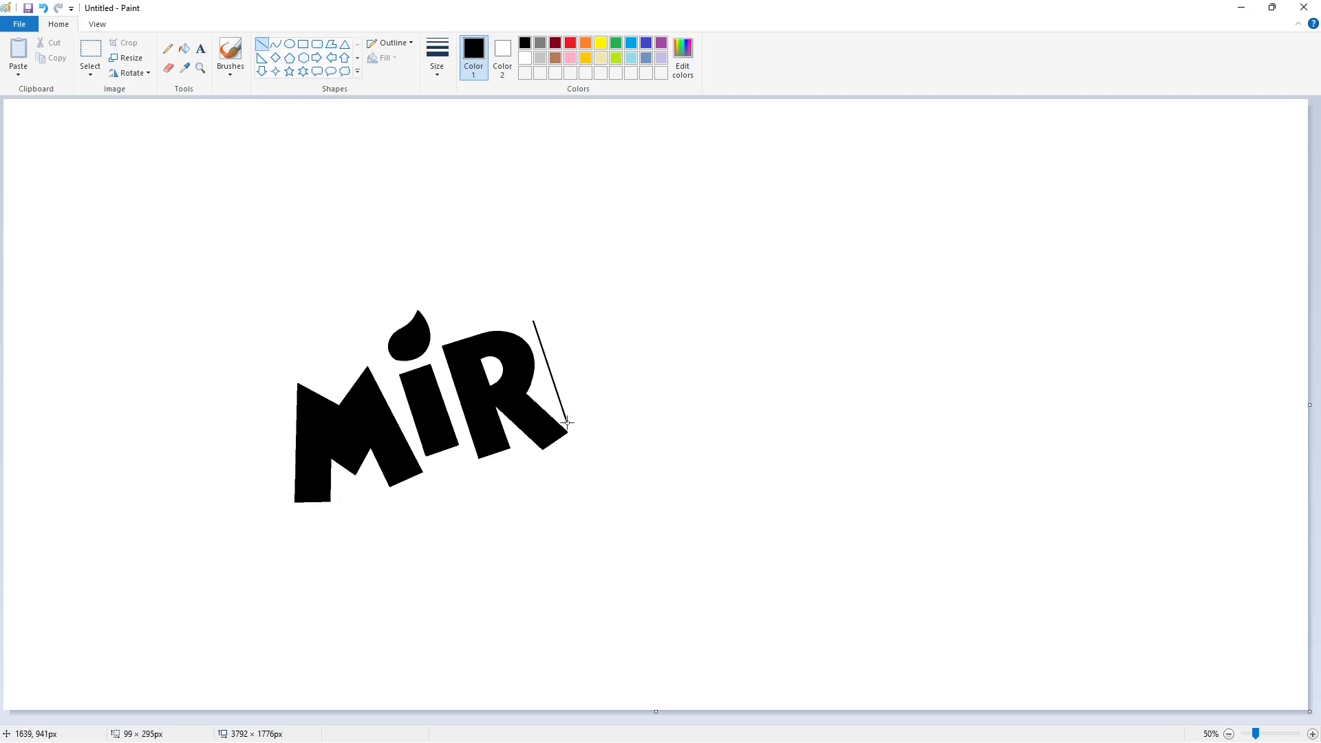
{"action": "left_click_drag", "start_coordinate": [563, 315], "coordinate": [596, 415]}
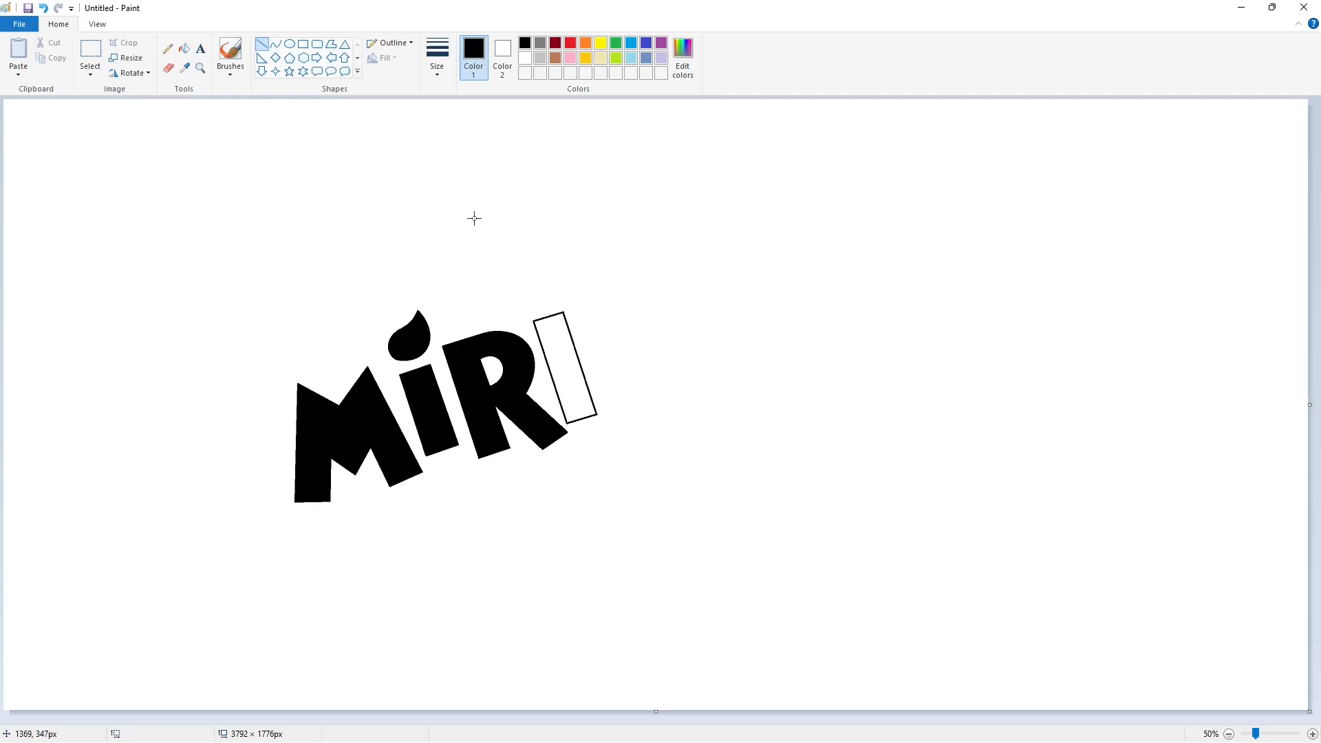
{"action": "left_click", "coordinate": [184, 48]}
{"action": "left_click", "coordinate": [563, 349]}
- Outline a tilted N beside the second I with straight black lines and fill it black
{"action": "left_click", "coordinate": [262, 44]}
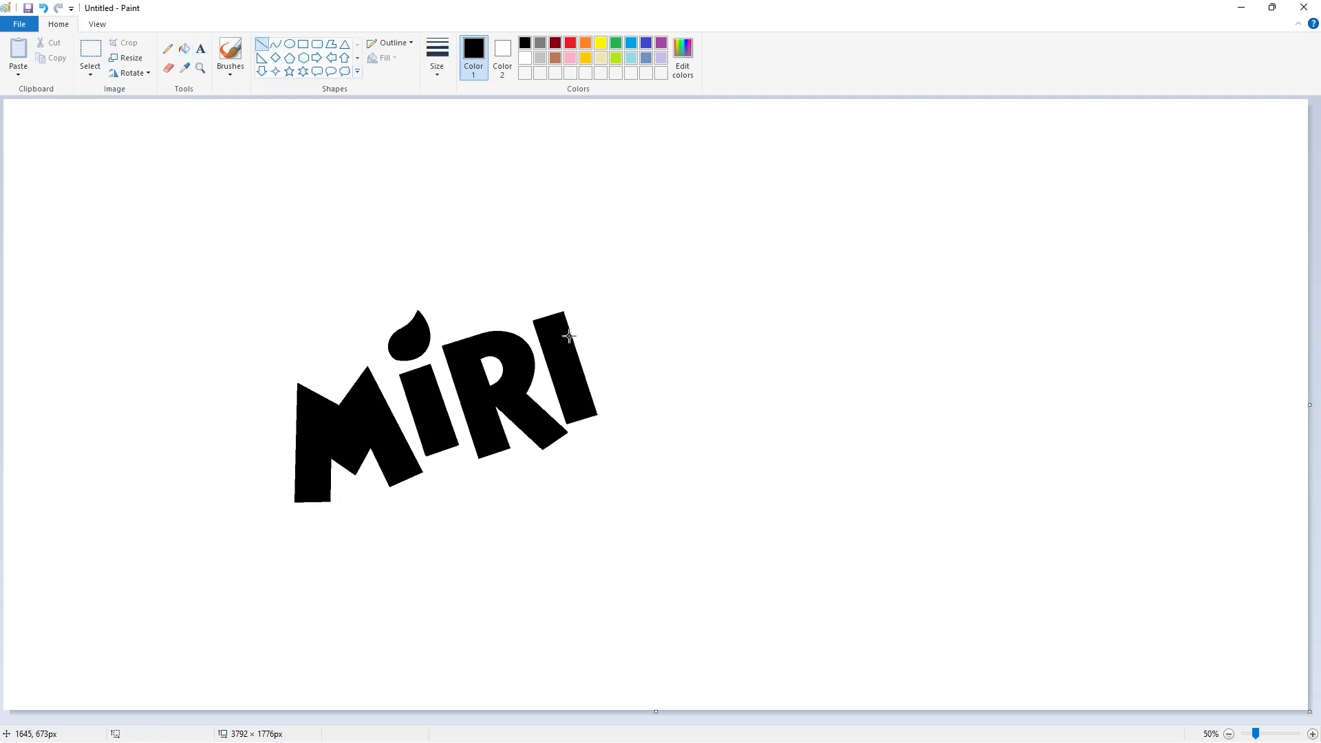
{"action": "left_click_drag", "start_coordinate": [575, 310], "coordinate": [612, 432]}
{"action": "left_click_drag", "start_coordinate": [575, 309], "coordinate": [635, 337]}
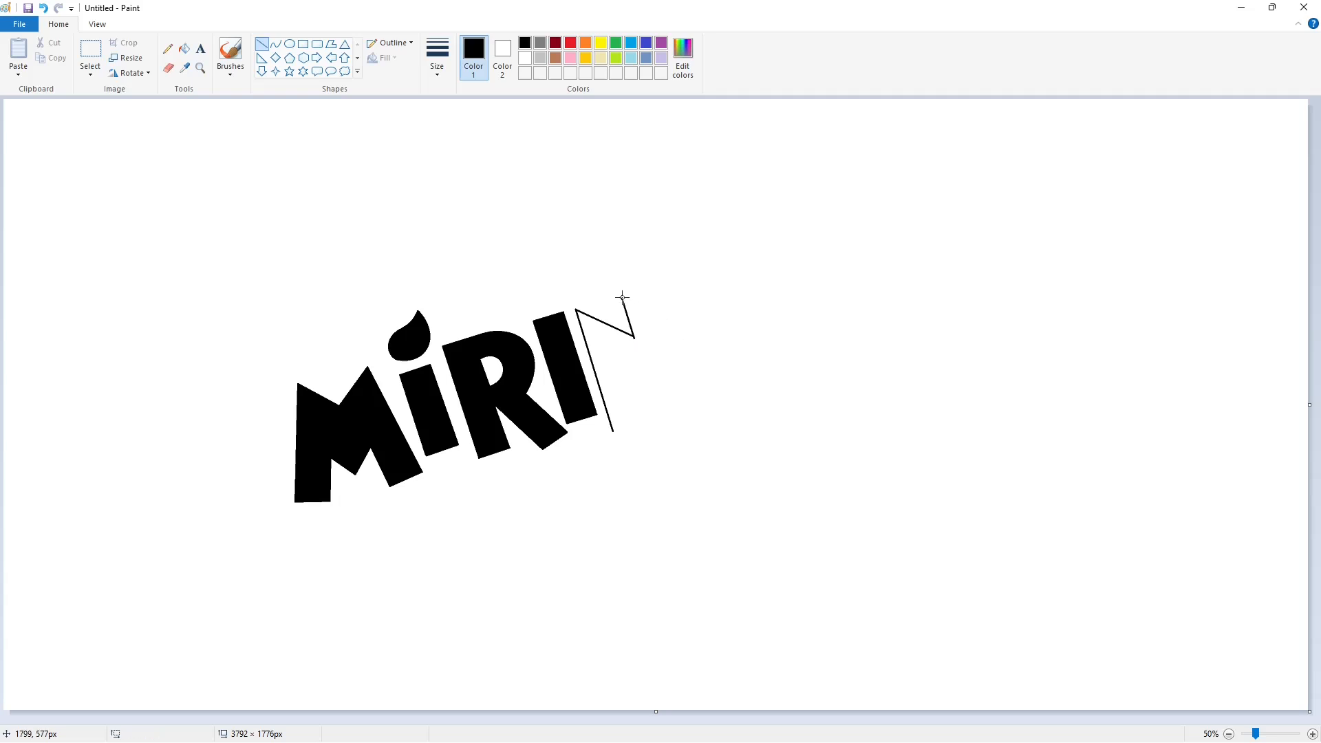
{"action": "mouse_move", "coordinate": [654, 288]}
{"action": "left_mouse_down"}
{"action": "mouse_move", "coordinate": [691, 399]}
{"action": "mouse_move", "coordinate": [627, 378]}
{"action": "mouse_move", "coordinate": [640, 419]}
{"action": "left_mouse_up"}
{"action": "left_click", "coordinate": [788, 385]}
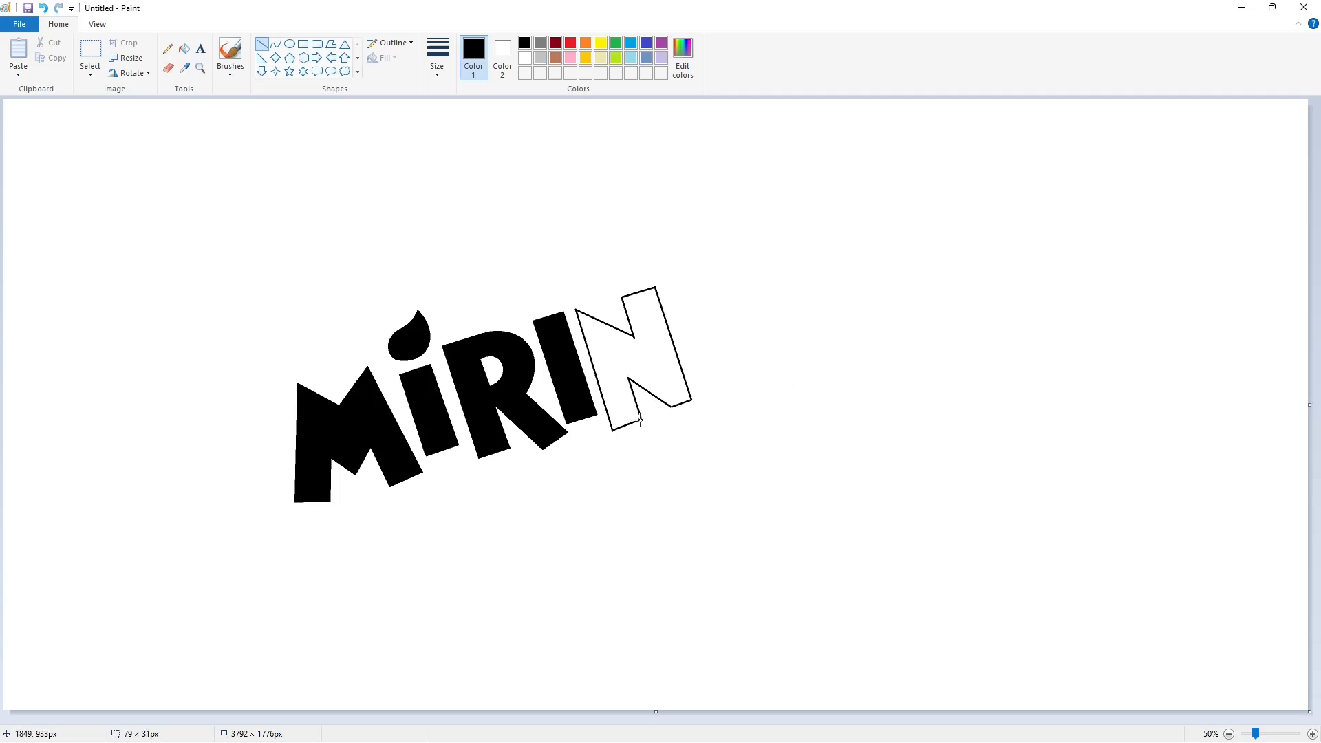
{"action": "left_click", "coordinate": [184, 49]}
{"action": "left_click", "coordinate": [657, 344]}
- Trim the lower corner of the N's first leg with a short white line
{"action": "scroll", "coordinate": [773, 672], "scroll_direction": "up", "scroll_amount": 1, "text": "ctrl"}
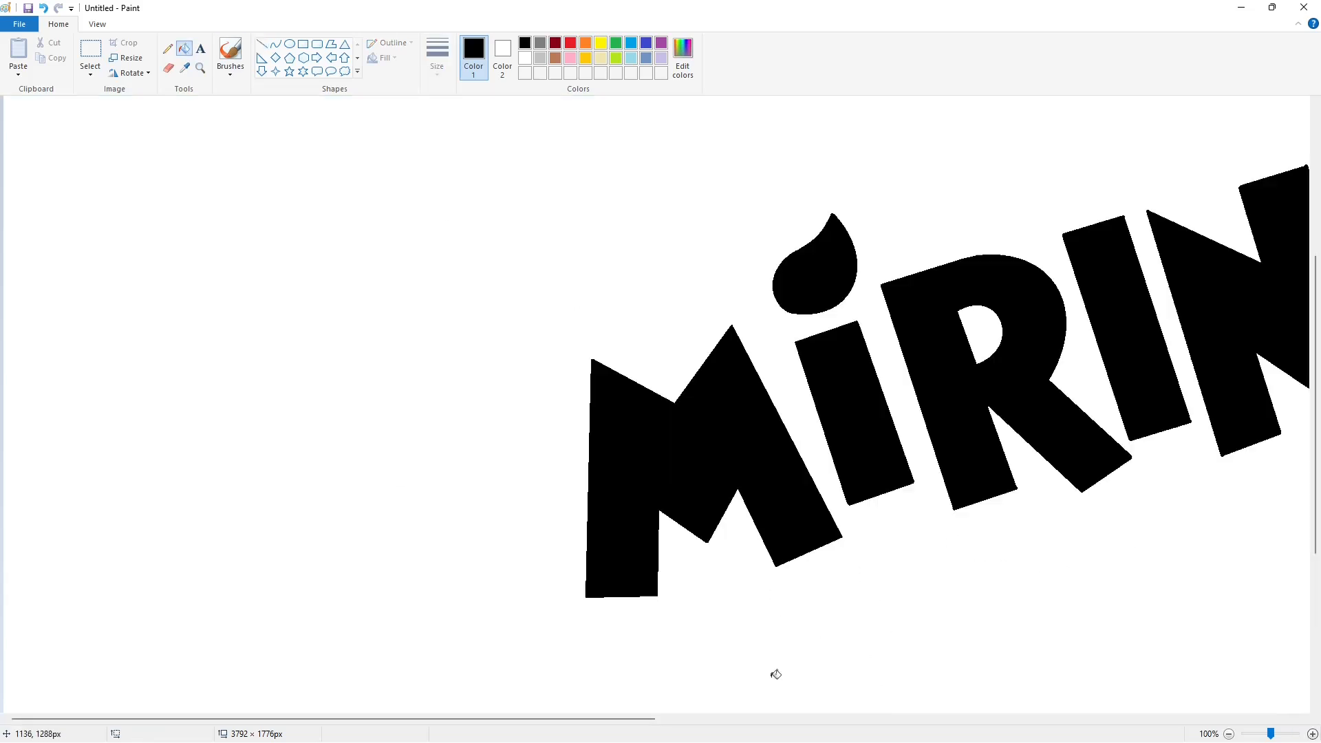
{"action": "scroll", "coordinate": [848, 628], "scroll_direction": "up", "scroll_amount": 2}
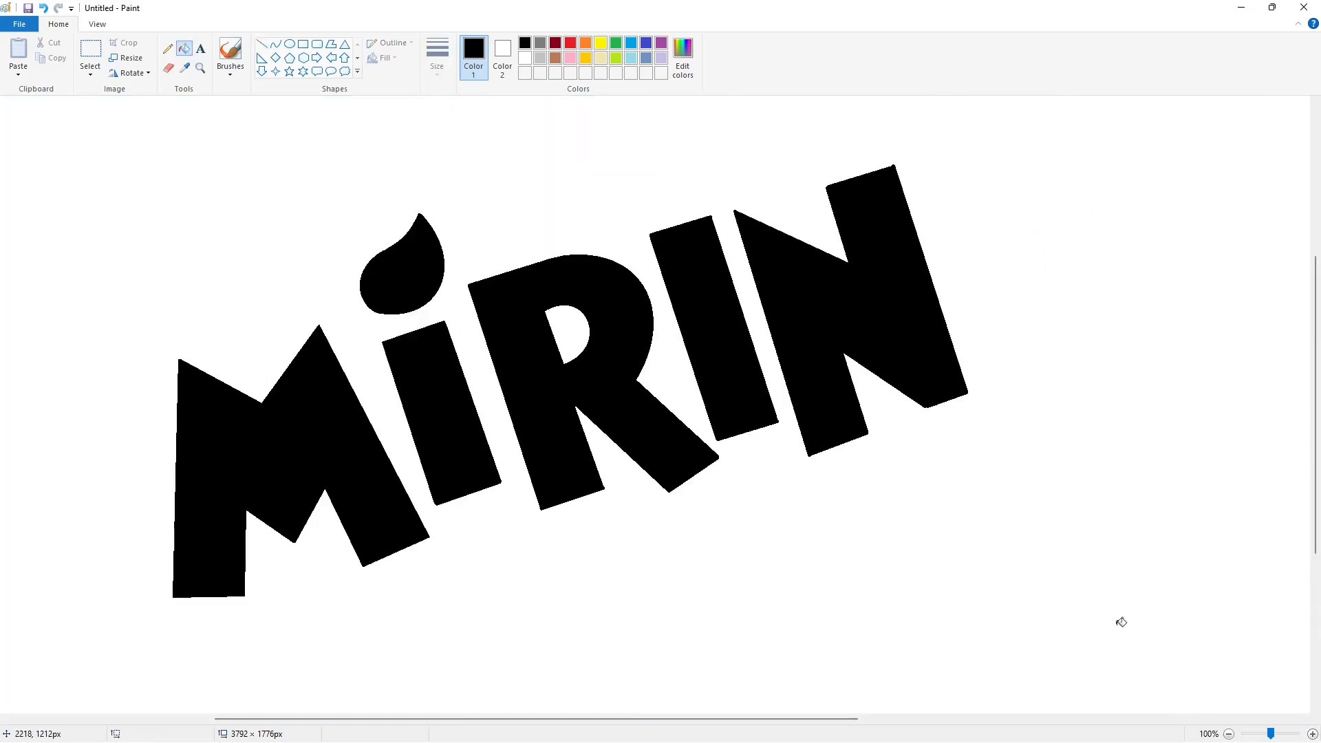
{"action": "left_click", "coordinate": [262, 43]}
{"action": "left_click", "coordinate": [529, 59]}
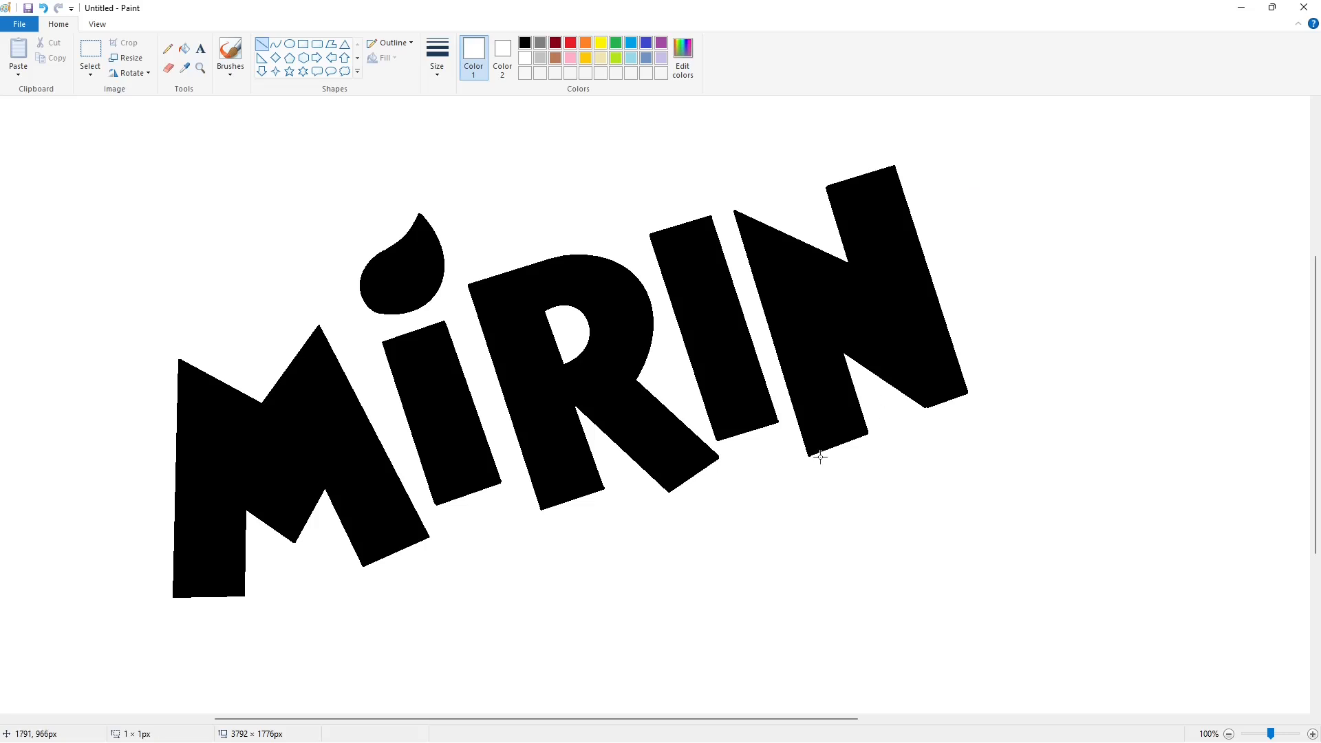
{"action": "scroll", "coordinate": [981, 461], "scroll_direction": "down", "scroll_amount": 1, "text": "ctrl"}
- Outline a tilted D beside the N in black with straight edges and a large curved bowl
{"action": "left_click", "coordinate": [525, 43]}
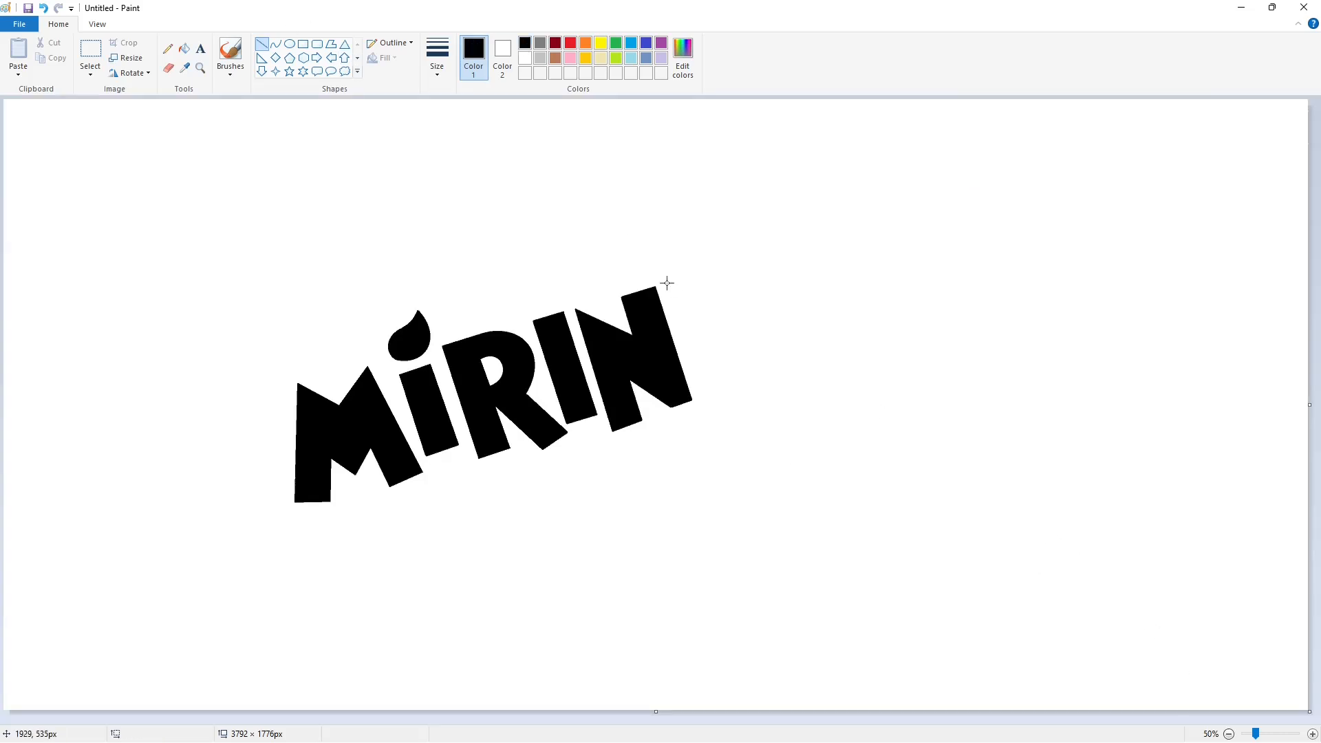
{"action": "left_click_drag", "start_coordinate": [667, 283], "coordinate": [702, 397]}
{"action": "mouse_move", "coordinate": [667, 282]}
{"action": "left_mouse_down"}
{"action": "mouse_move", "coordinate": [697, 274]}
{"action": "mouse_move", "coordinate": [702, 397]}
{"action": "left_mouse_up"}
{"action": "left_click", "coordinate": [276, 43]}
{"action": "left_click_drag", "start_coordinate": [712, 326], "coordinate": [789, 372]}
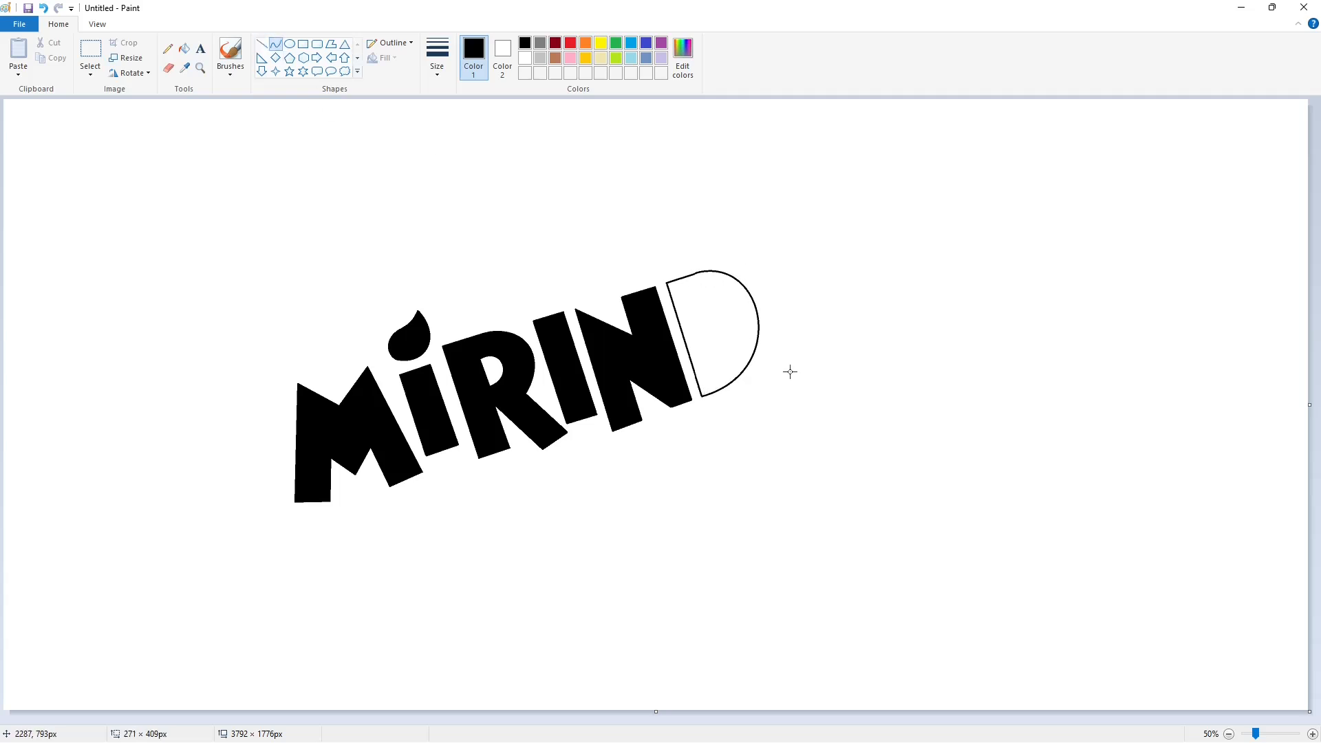
- Draw the D's inner opening with a straight line and a curve, and fill the letter's body black
{"action": "left_click", "coordinate": [262, 43]}
{"action": "left_click_drag", "start_coordinate": [700, 302], "coordinate": [717, 361]}
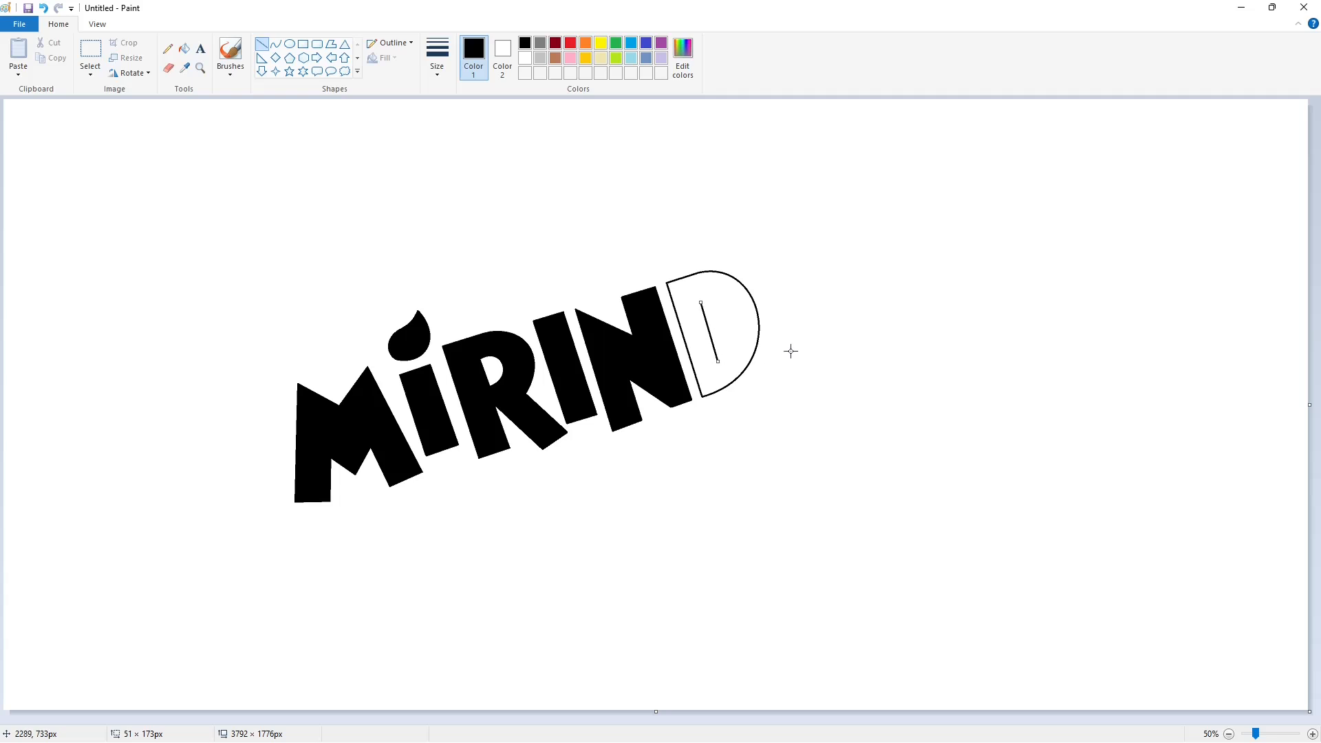
{"action": "left_click", "coordinate": [275, 44]}
{"action": "mouse_move", "coordinate": [701, 303]}
{"action": "left_mouse_down"}
{"action": "mouse_move", "coordinate": [718, 361]}
{"action": "mouse_move", "coordinate": [740, 330]}
{"action": "left_mouse_up"}
{"action": "left_click", "coordinate": [846, 353]}
{"action": "left_click", "coordinate": [184, 48]}
{"action": "left_click", "coordinate": [688, 295]}
- Draw the outer edges and inner leg lines of a tilted A beside the D with straight black lines
{"action": "left_click", "coordinate": [261, 44]}
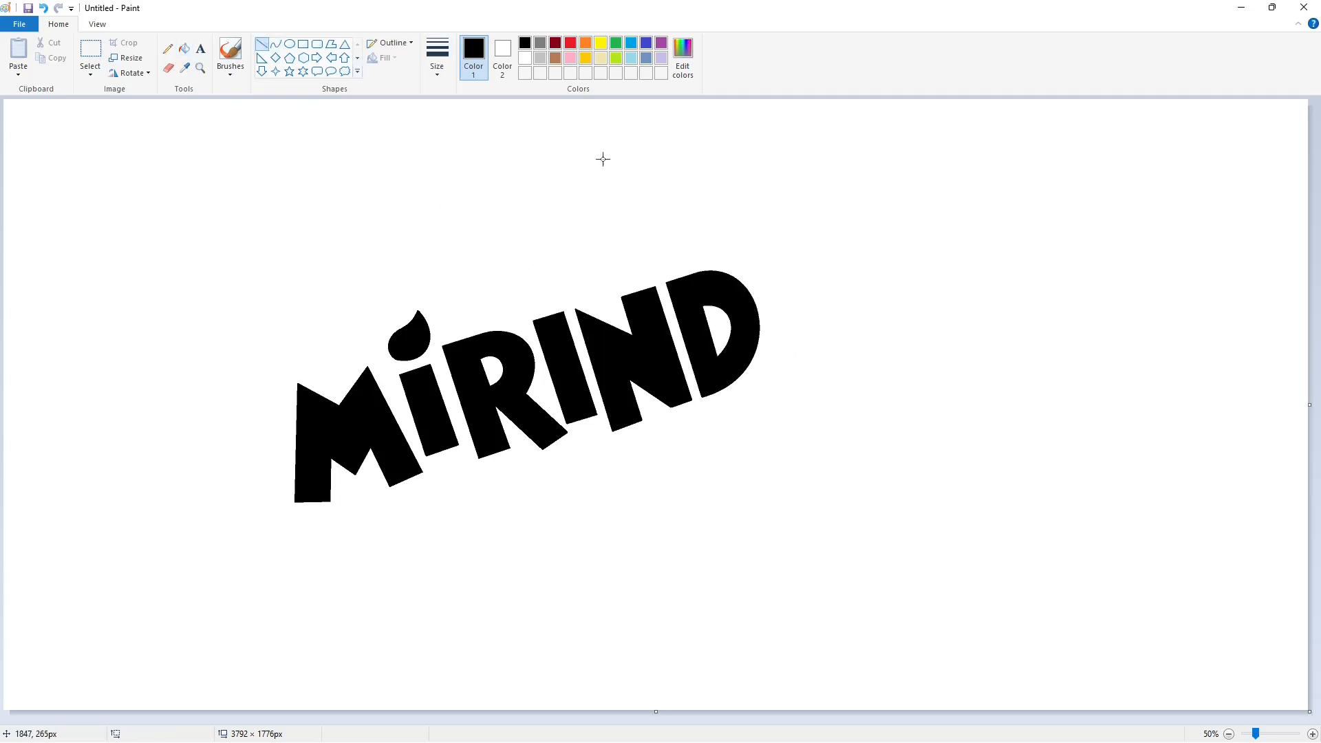
{"action": "left_click_drag", "start_coordinate": [763, 258], "coordinate": [773, 378]}
{"action": "mouse_move", "coordinate": [763, 257]}
{"action": "left_mouse_down"}
{"action": "mouse_move", "coordinate": [802, 245]}
{"action": "mouse_move", "coordinate": [867, 354]}
{"action": "left_mouse_up"}
{"action": "left_click", "coordinate": [775, 378]}
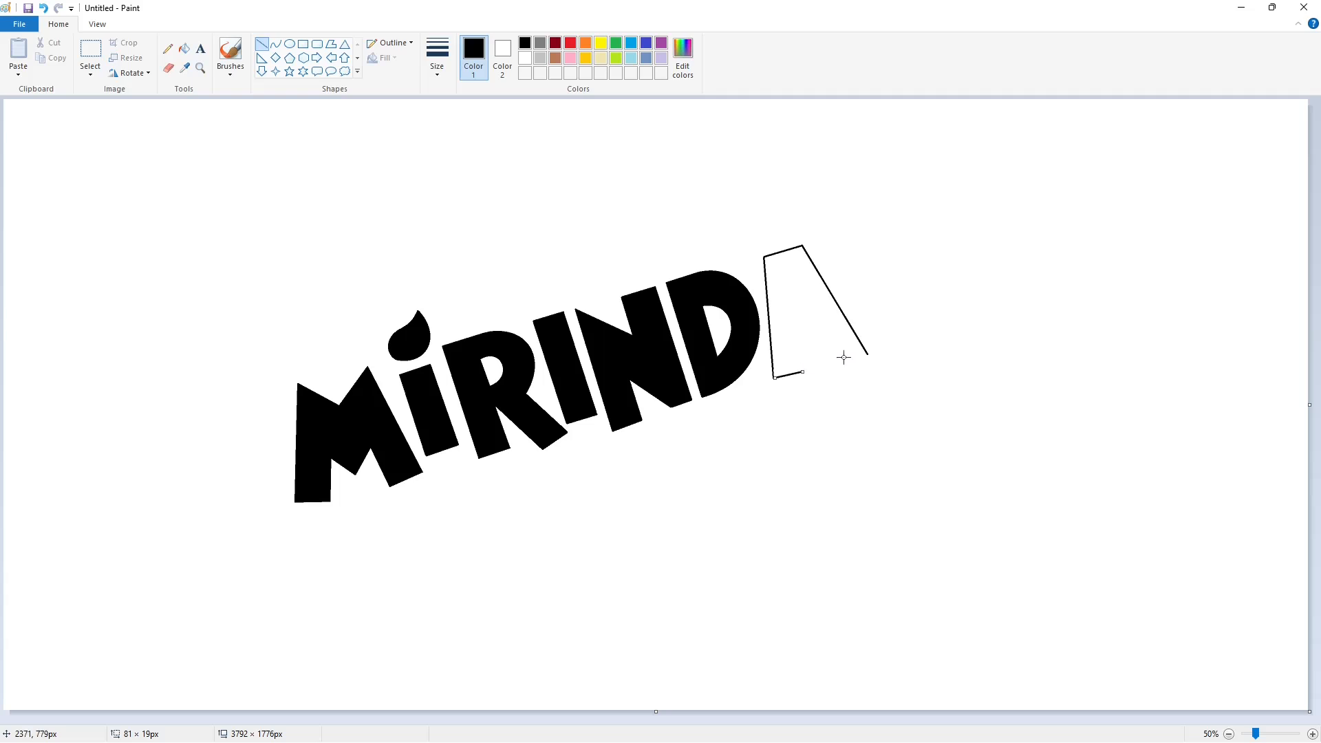
{"action": "left_click", "coordinate": [866, 354]}
{"action": "left_click", "coordinate": [912, 373]}
{"action": "mouse_move", "coordinate": [804, 372]}
{"action": "left_mouse_down"}
{"action": "mouse_move", "coordinate": [791, 269]}
{"action": "mouse_move", "coordinate": [832, 356]}
{"action": "mouse_move", "coordinate": [789, 276]}
{"action": "left_mouse_up"}
{"action": "left_click", "coordinate": [915, 299]}
{"action": "left_click", "coordinate": [915, 309]}
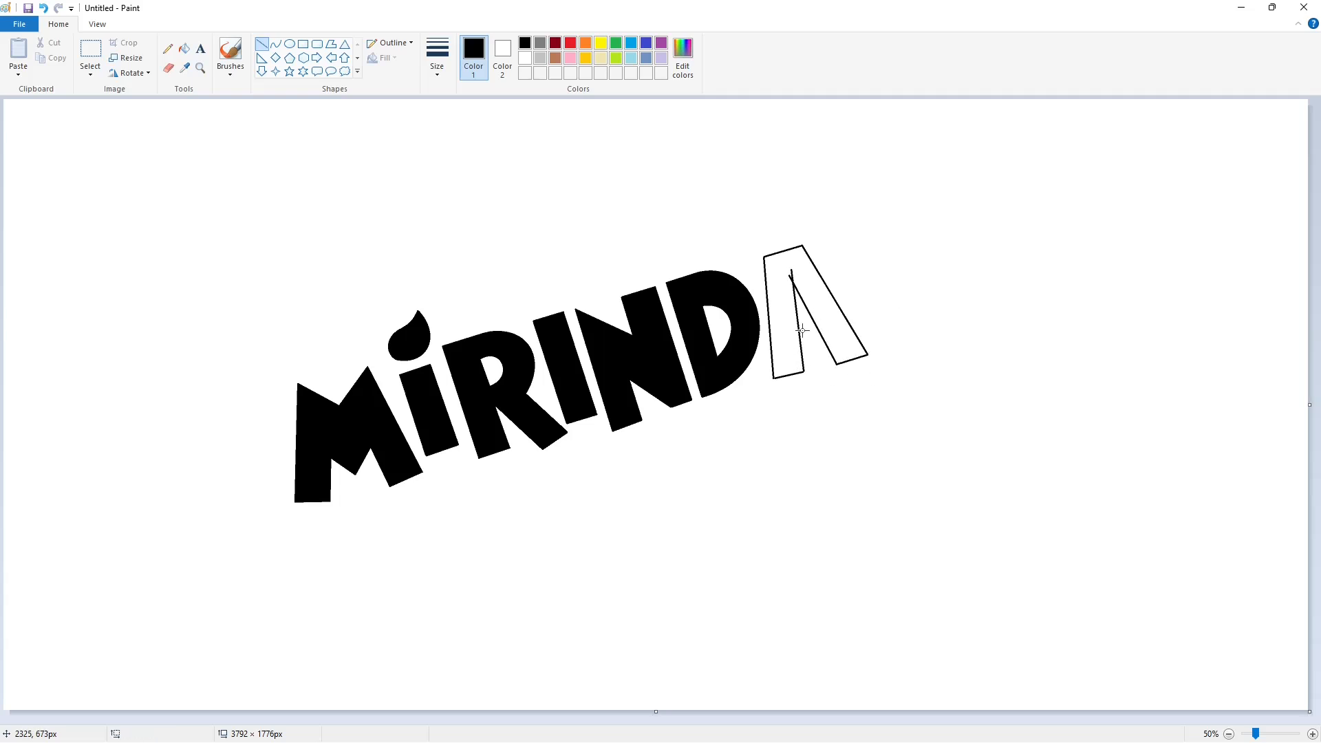
- Add the crossbar lines to the A and fill its body and crossbar black
{"action": "mouse_move", "coordinate": [796, 332]}
{"action": "left_mouse_down"}
{"action": "mouse_move", "coordinate": [824, 323]}
{"action": "mouse_move", "coordinate": [840, 340]}
{"action": "mouse_move", "coordinate": [821, 341]}
{"action": "left_mouse_up"}
{"action": "left_click", "coordinate": [941, 343]}
{"action": "left_click", "coordinate": [856, 361]}
{"action": "left_click", "coordinate": [185, 48]}
{"action": "left_click", "coordinate": [784, 324]}
{"action": "left_click", "coordinate": [812, 342]}
- Touch up the inner edge of the A's right leg below the crossbar with a short black line
{"action": "left_click", "coordinate": [1311, 733]}
{"action": "left_click_drag", "start_coordinate": [583, 716], "coordinate": [935, 717]}
{"action": "left_click", "coordinate": [933, 292]}
{"action": "left_click", "coordinate": [262, 43]}
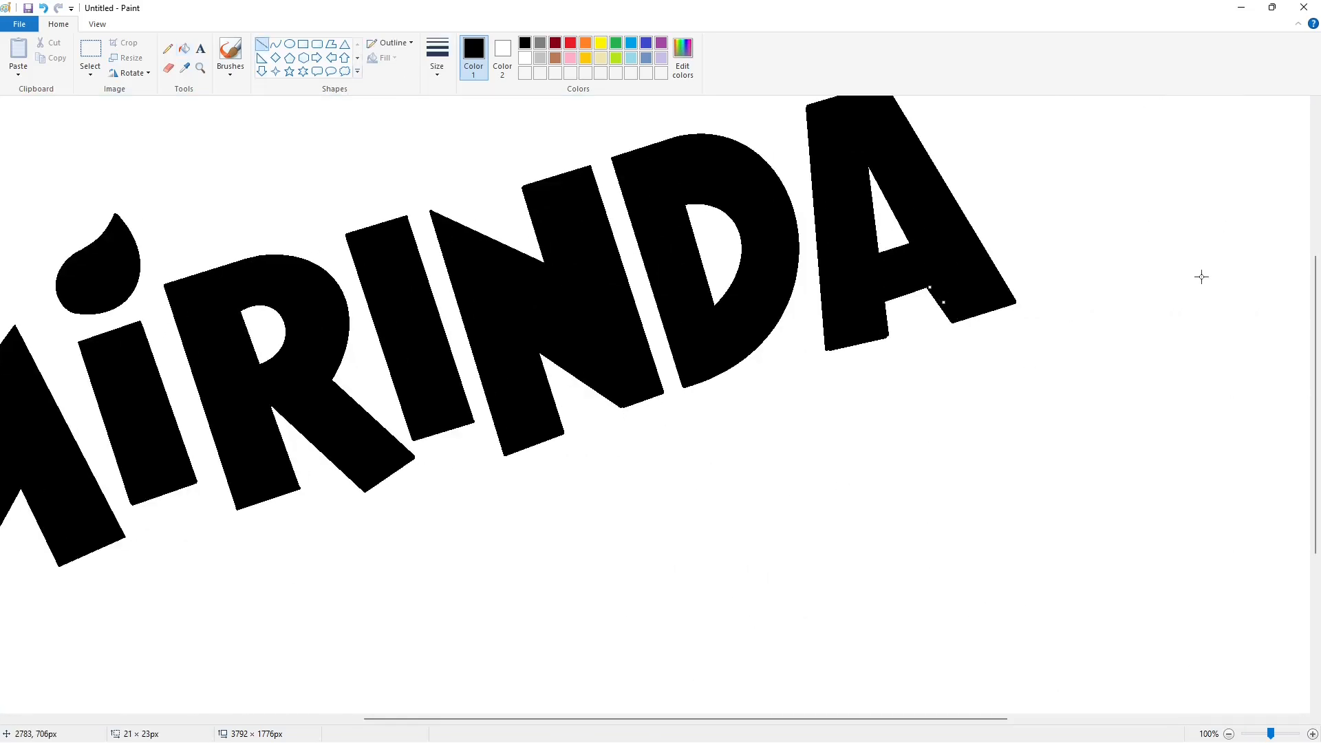
{"action": "left_click", "coordinate": [1230, 734]}
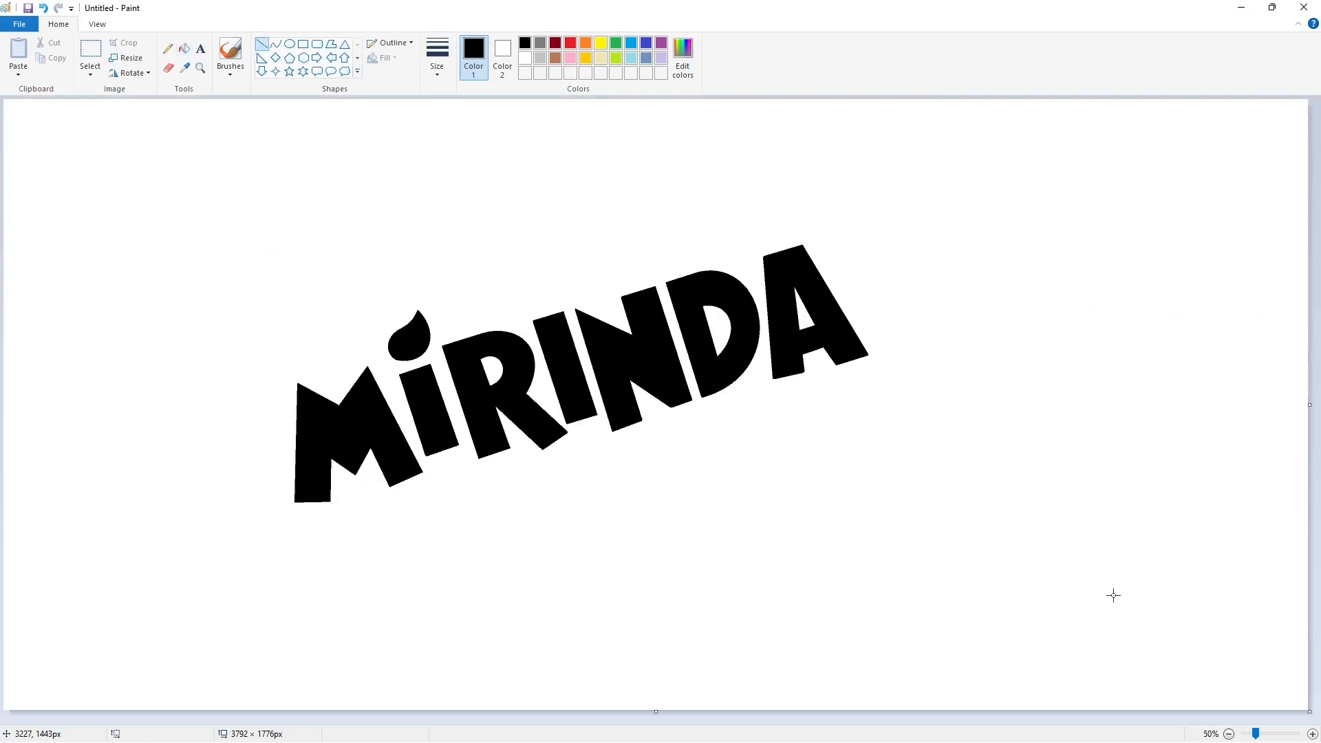
- Select the whole MIRINDA lettering and paste a copy of it onto the canvas
{"action": "left_click", "coordinate": [90, 54]}
{"action": "left_click_drag", "start_coordinate": [154, 192], "coordinate": [952, 563]}
{"action": "key", "text": "ctrl+c"}
{"action": "key", "text": "ctrl+v"}
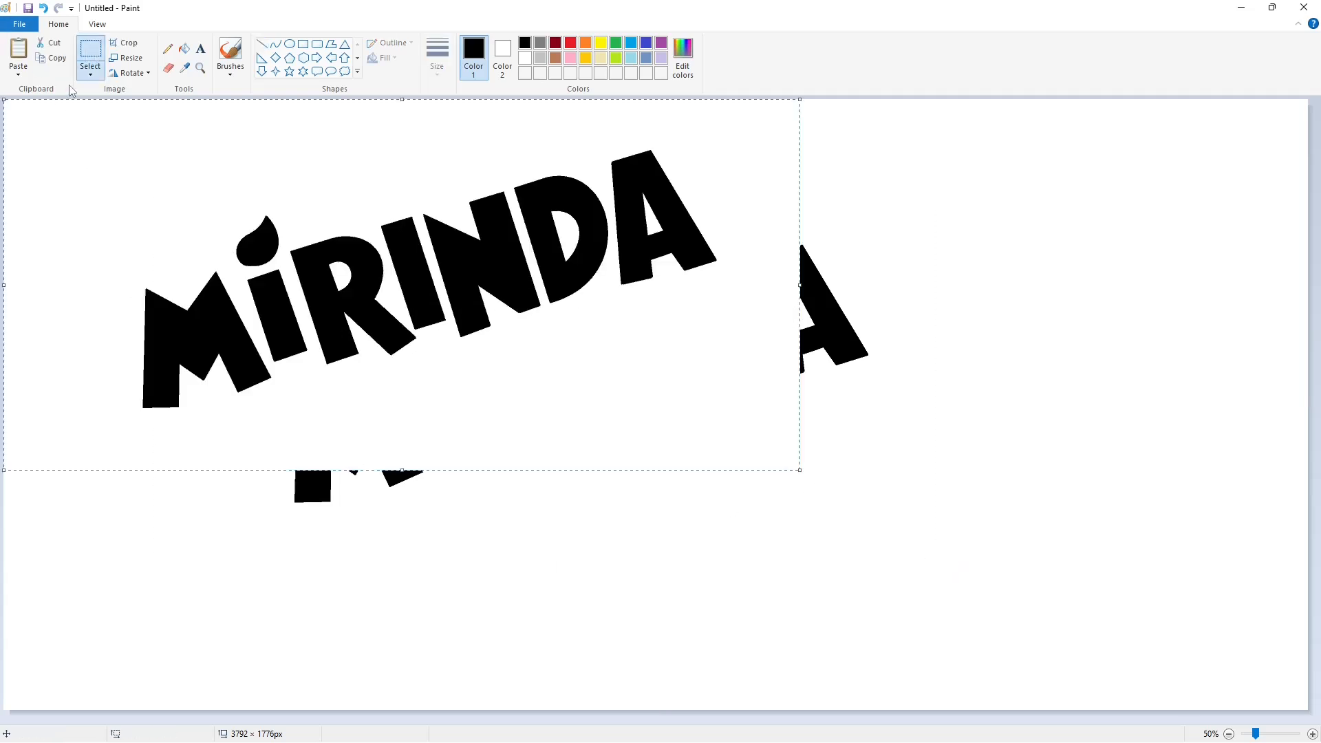
- Undo the pasted lettering copy and resize the canvas to 5644 × 1758 px
{"action": "left_click_drag", "start_coordinate": [243, 279], "coordinate": [831, 543]}
{"action": "key", "text": "ctrl+z"}
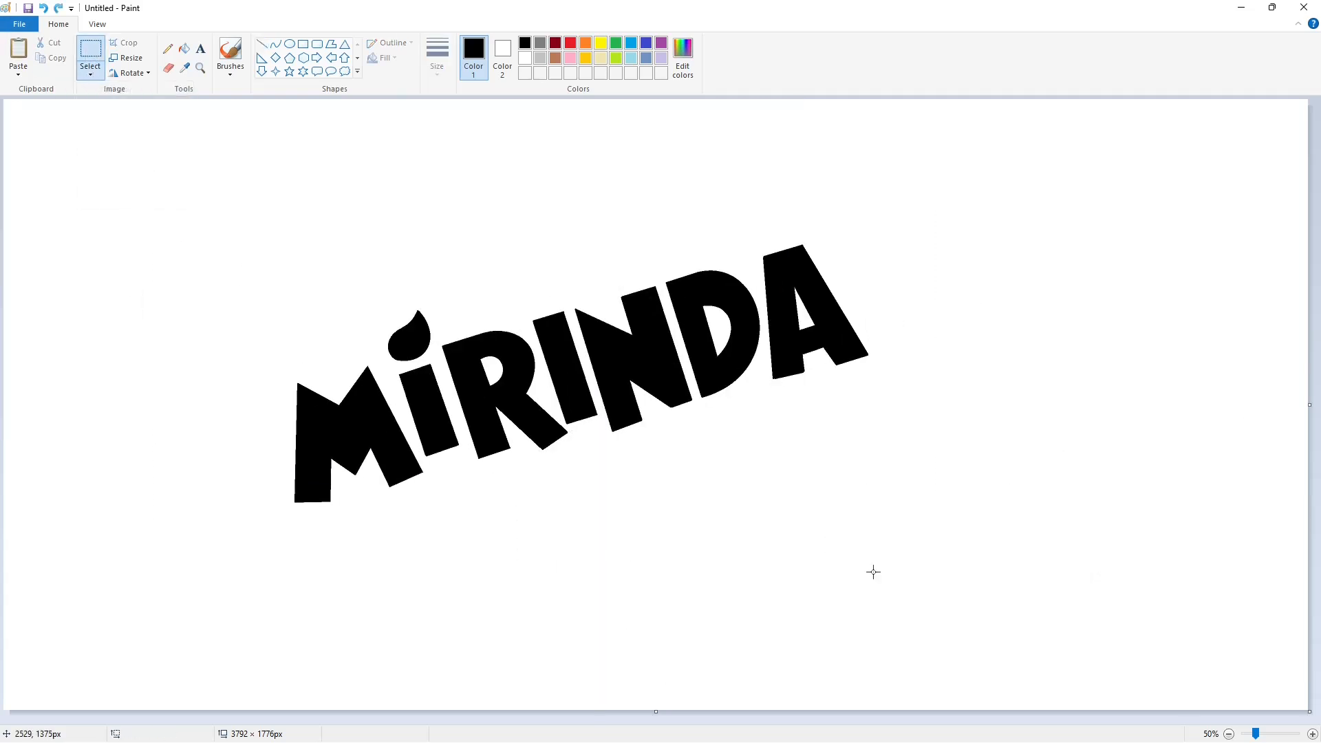
{"action": "left_click", "coordinate": [1311, 734]}
{"action": "scroll", "coordinate": [1109, 633], "scroll_direction": "down", "scroll_amount": 2, "text": "ctrl"}
{"action": "left_click_drag", "start_coordinate": [655, 252], "coordinate": [974, 252]}
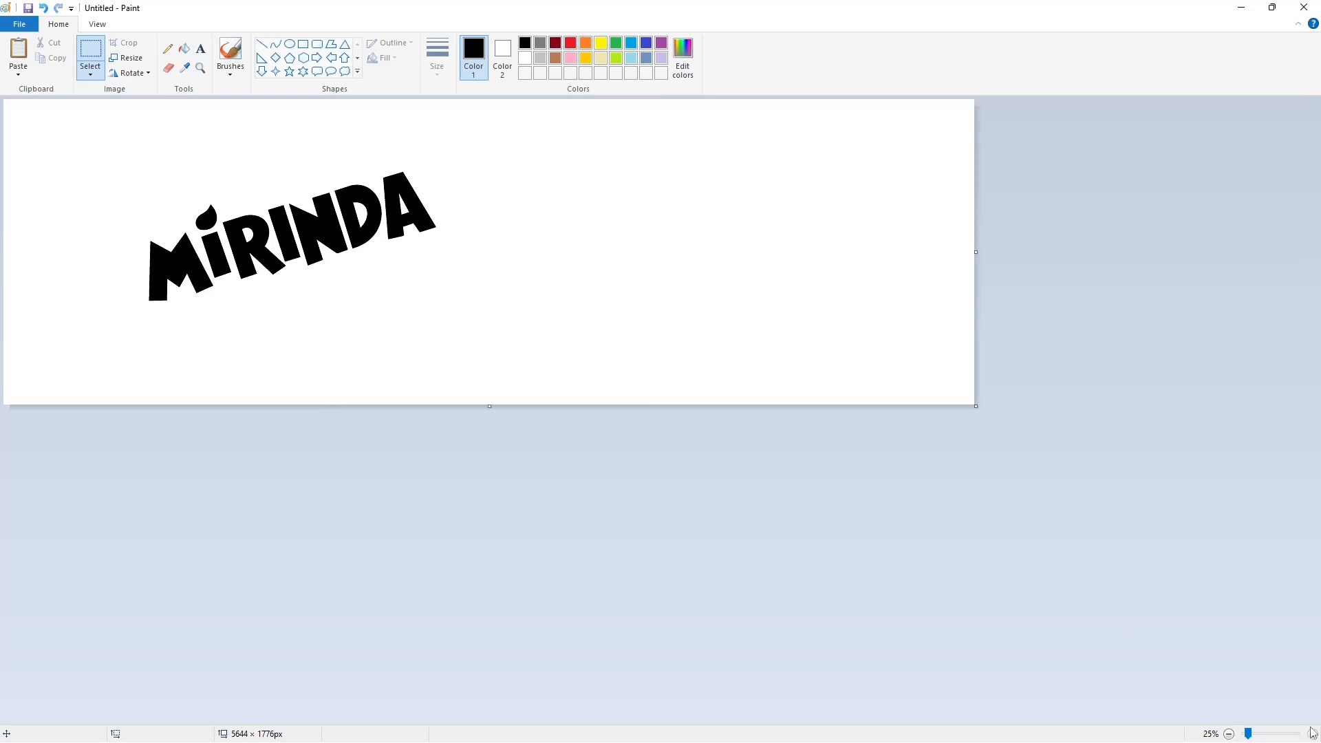
{"action": "scroll", "coordinate": [976, 708], "scroll_direction": "up", "scroll_amount": 1, "text": "ctrl"}
{"action": "left_click_drag", "start_coordinate": [974, 711], "coordinate": [973, 704]}
- Paste a copy of the black MIRINDA lettering into the empty right part of the canvas
{"action": "scroll", "coordinate": [749, 663], "scroll_direction": "right", "scroll_amount": 5}
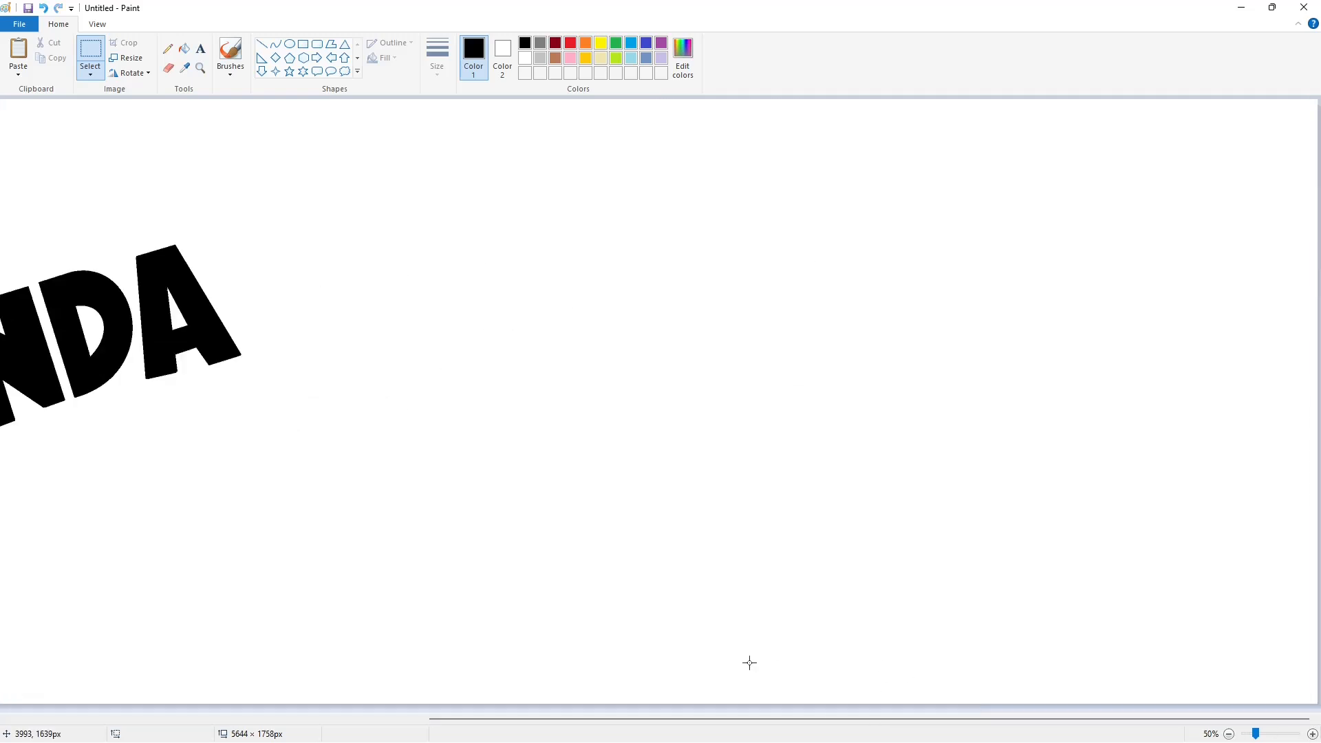
{"action": "key", "text": "ctrl+v"}
{"action": "left_click_drag", "start_coordinate": [362, 316], "coordinate": [852, 368]}
{"action": "scroll", "coordinate": [422, 480], "scroll_direction": "left", "scroll_amount": 10}
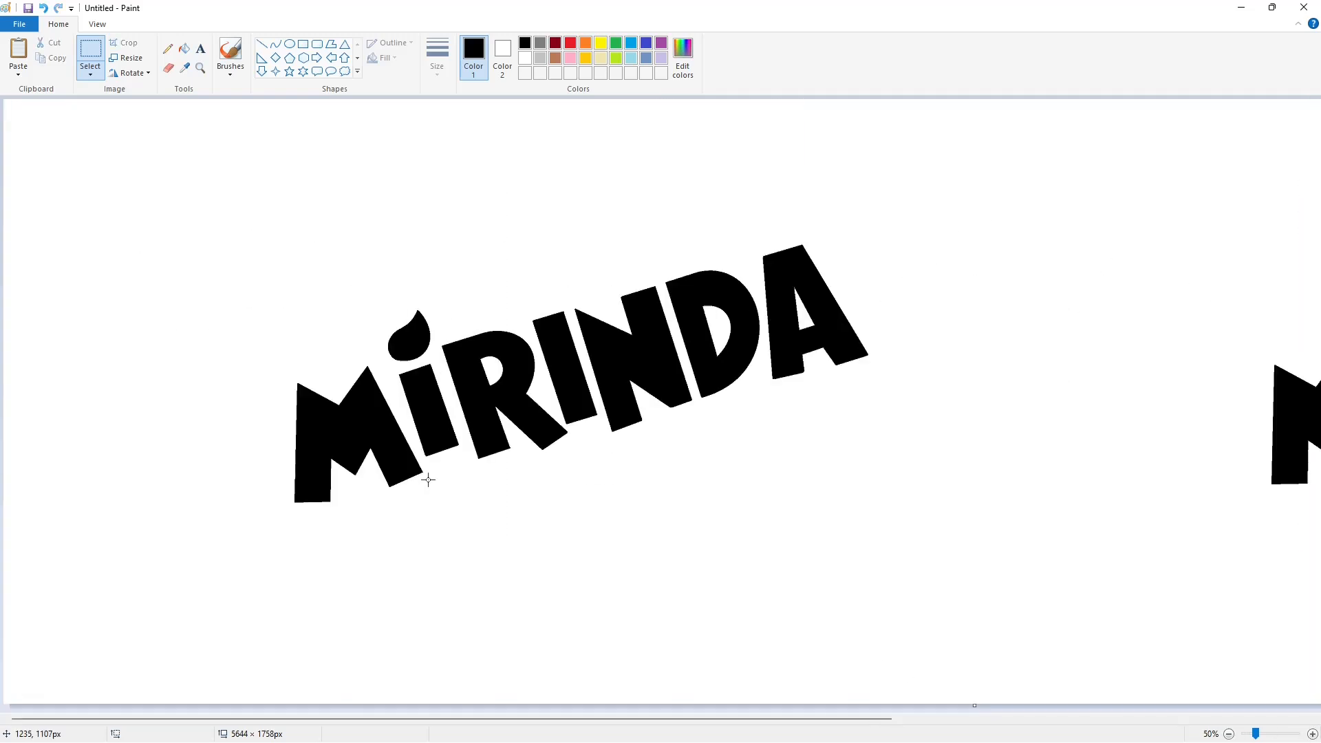
- Fill all the letters and the i's drop in the original MIRINDA lettering with purple
{"action": "left_click", "coordinate": [183, 48]}
{"action": "left_click", "coordinate": [661, 42]}
{"action": "left_click", "coordinate": [368, 426]}
{"action": "left_click", "coordinate": [416, 338]}
{"action": "left_click", "coordinate": [425, 403]}
{"action": "left_click", "coordinate": [516, 375]}
{"action": "left_click", "coordinate": [571, 356]}
{"action": "left_click", "coordinate": [619, 351]}
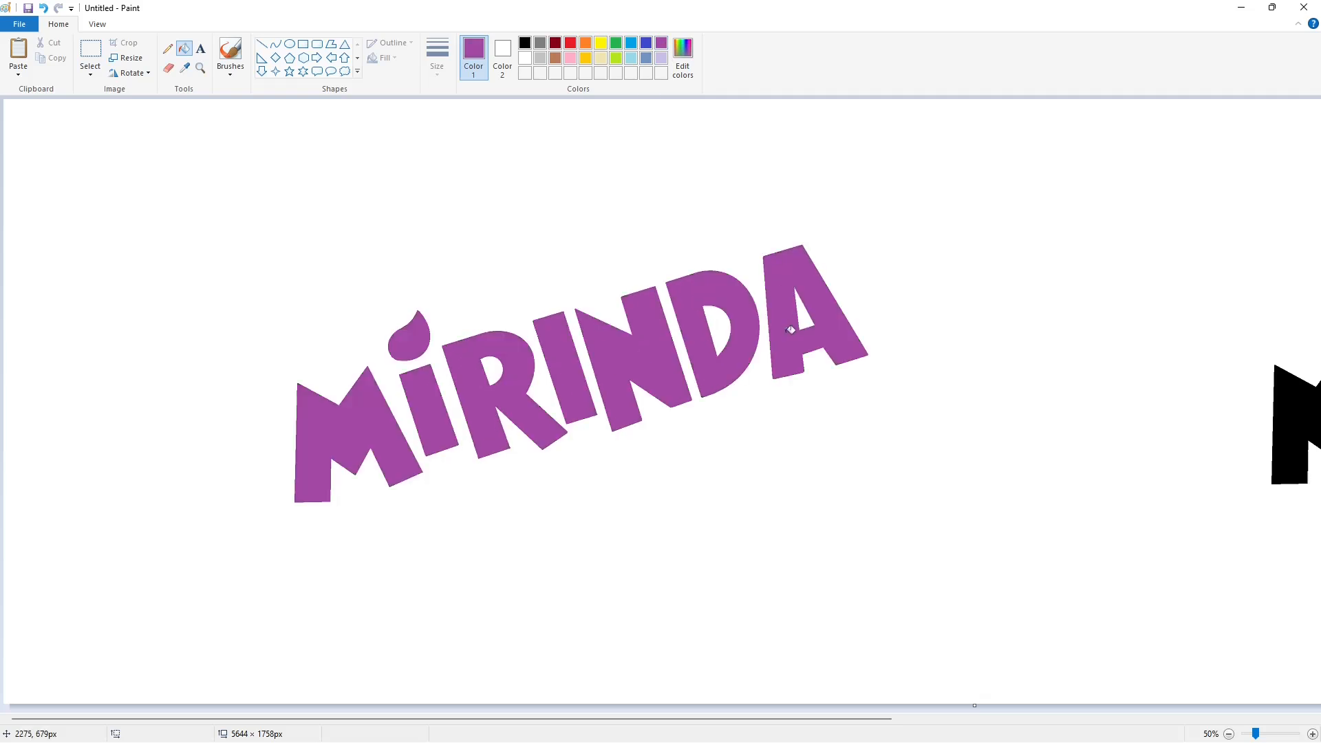
- Draw a nearly vertical black line about 1351 px tall through the M and move it to the blank area before the lettering
{"action": "left_click", "coordinate": [261, 44]}
{"action": "left_click", "coordinate": [437, 58]}
{"action": "left_click", "coordinate": [468, 177]}
{"action": "left_click", "coordinate": [525, 42]}
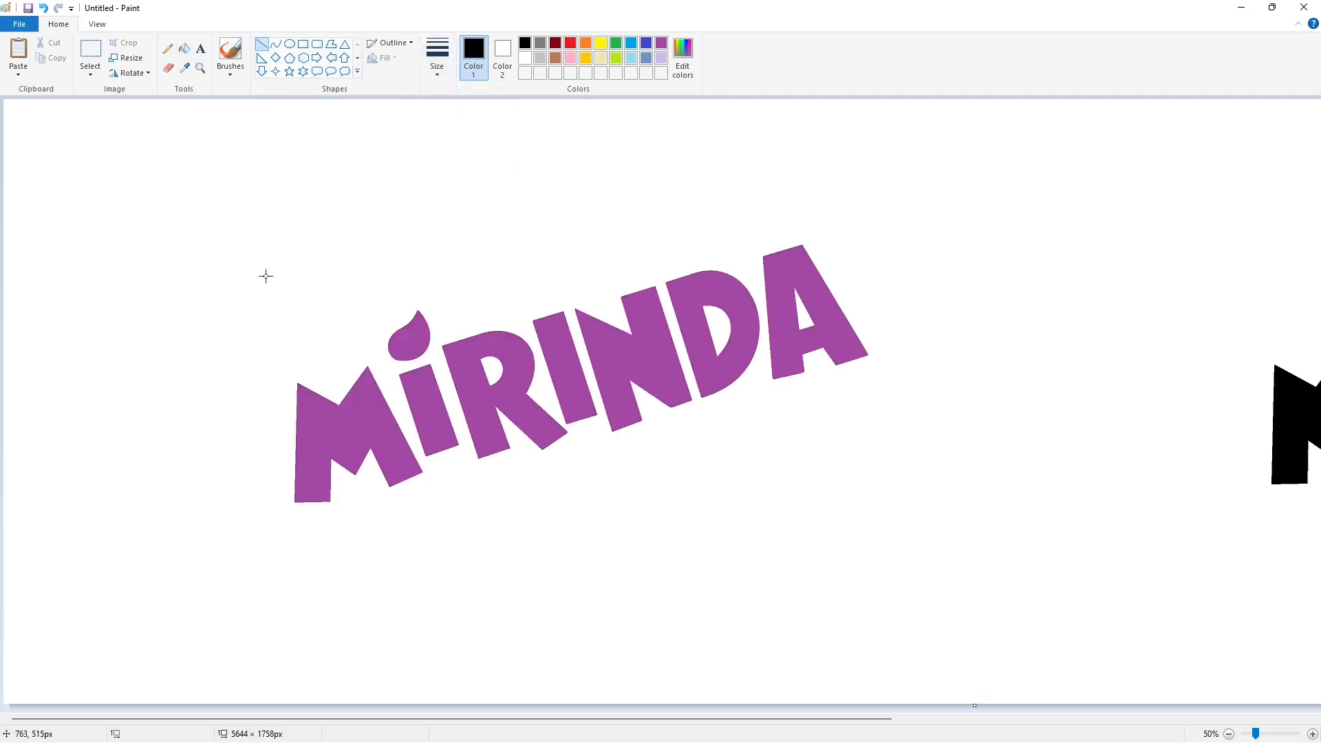
{"action": "left_click_drag", "start_coordinate": [353, 206], "coordinate": [359, 672]}
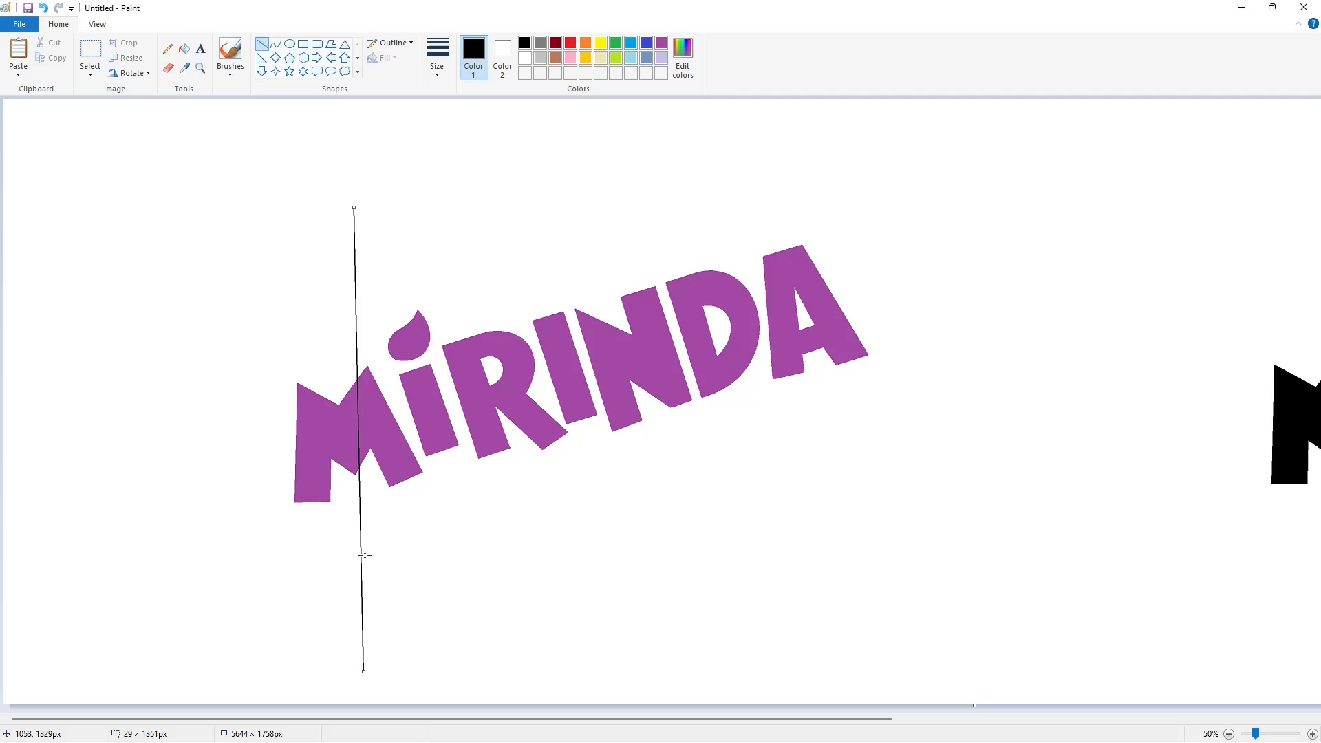
{"action": "left_click_drag", "start_coordinate": [361, 553], "coordinate": [107, 489]}
- Copy the long black line and place two closely spaced parallel copies across the M
{"action": "left_click", "coordinate": [90, 50]}
{"action": "left_click_drag", "start_coordinate": [56, 118], "coordinate": [171, 633]}
{"action": "key", "text": "ctrl+c"}
{"action": "key", "text": "ctrl+v"}
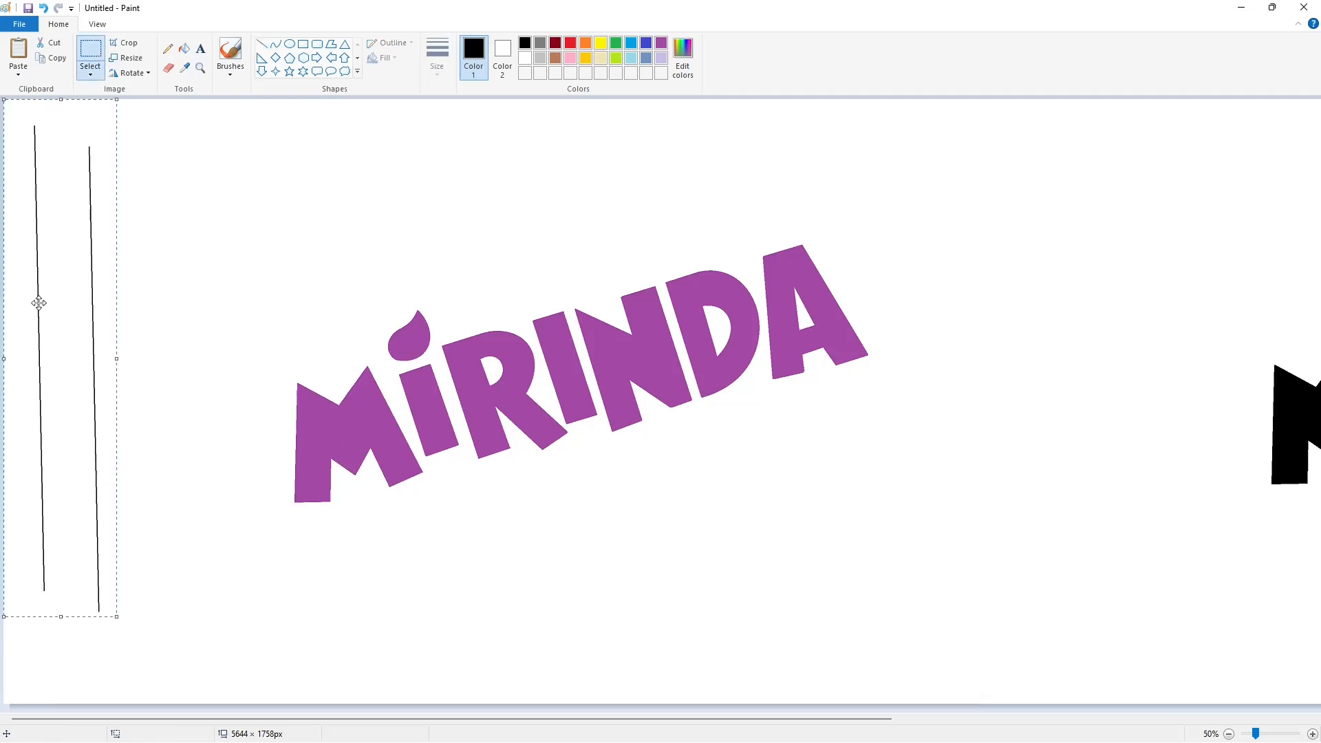
{"action": "left_click_drag", "start_coordinate": [39, 301], "coordinate": [358, 379]}
{"action": "key", "text": "ctrl+v"}
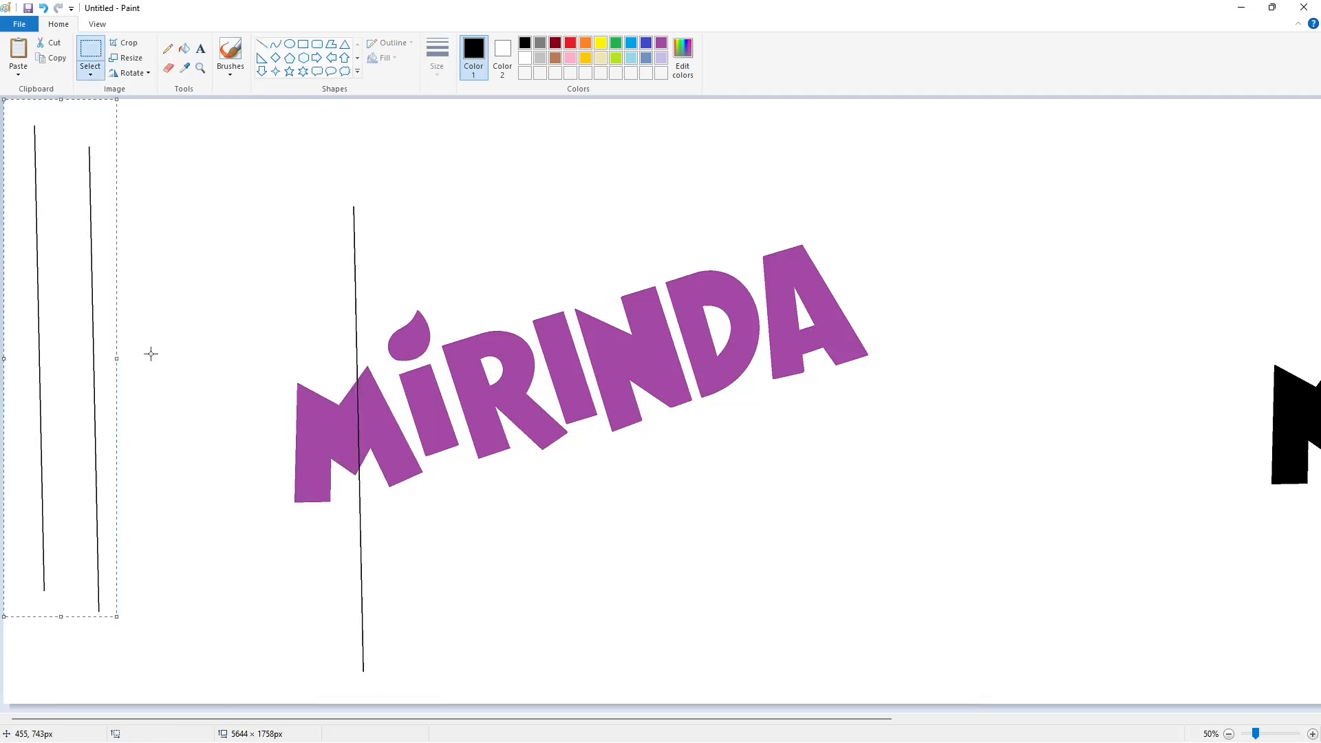
{"action": "left_click_drag", "start_coordinate": [39, 324], "coordinate": [374, 395]}
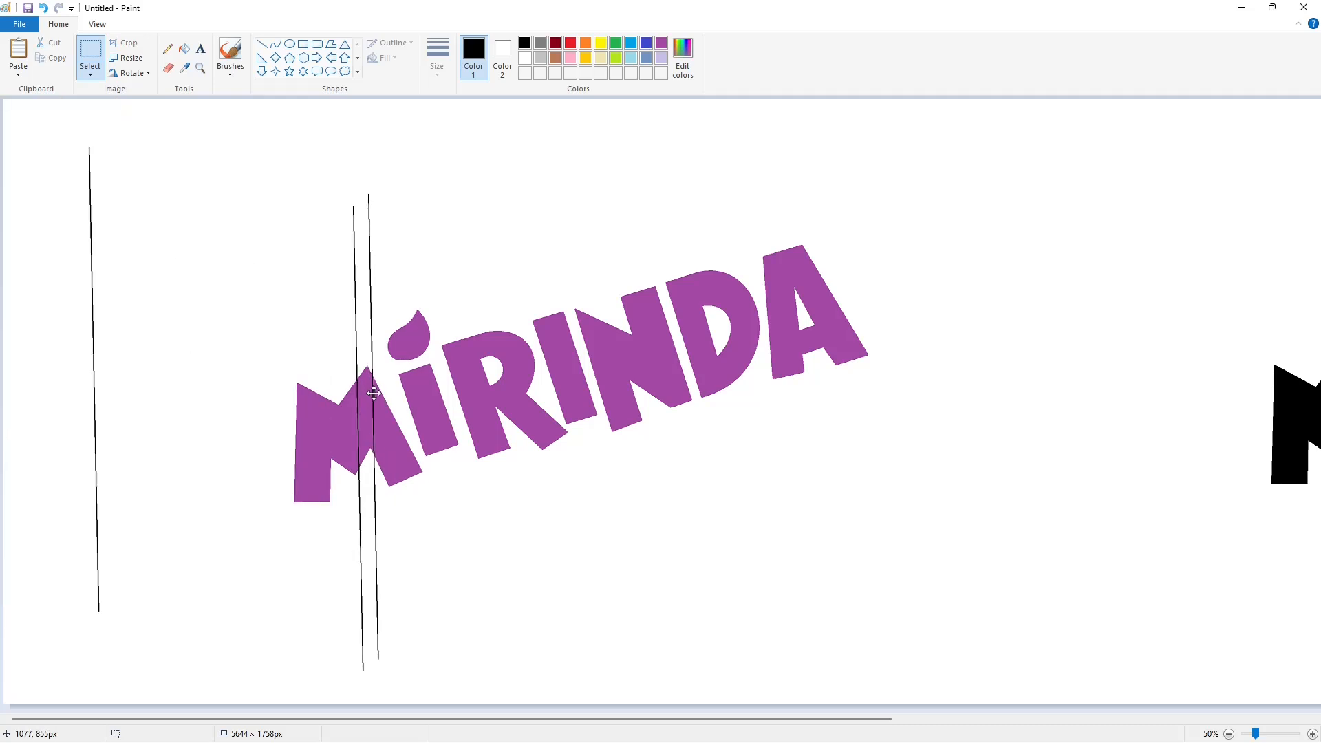
{"action": "left_click", "coordinate": [688, 397]}
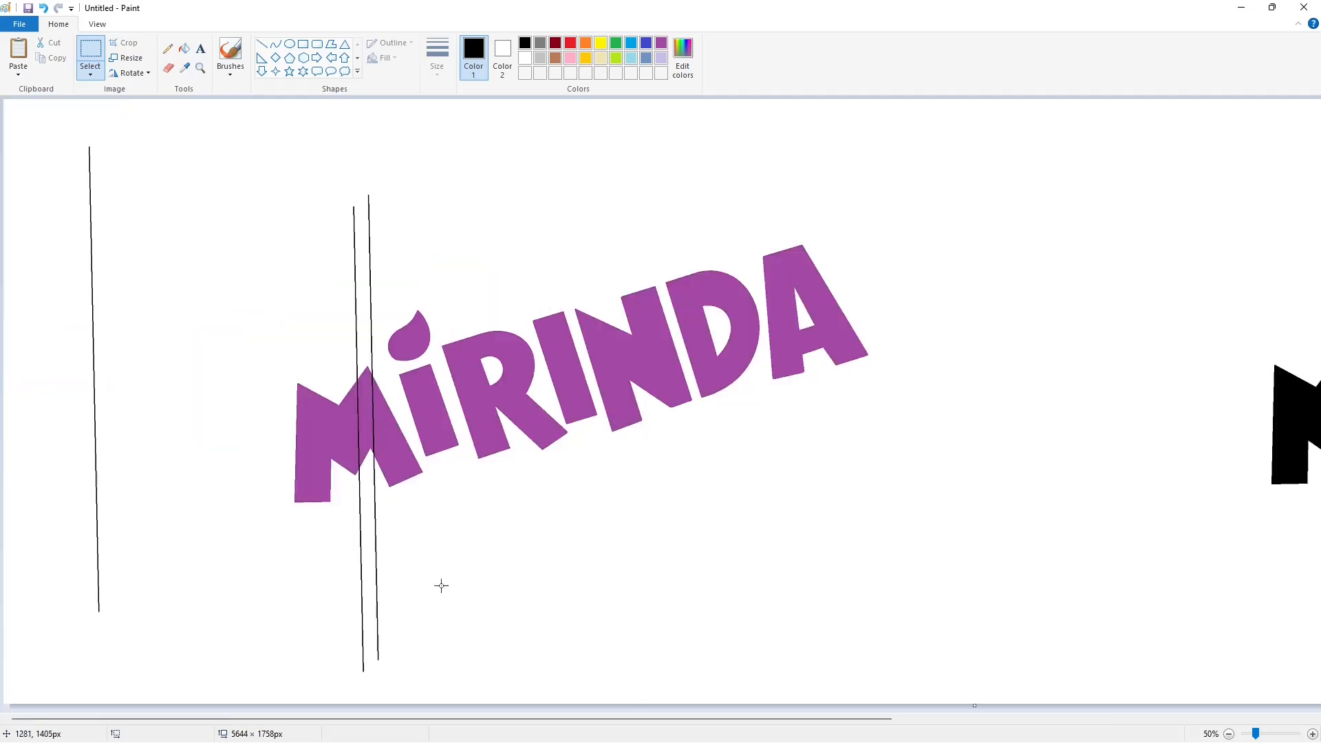
- Close the two parallel lines into an L outline with slanted foot lines and end caps, and fill it black
{"action": "left_click_drag", "start_coordinate": [377, 659], "coordinate": [482, 641]}
{"action": "left_click", "coordinate": [261, 44]}
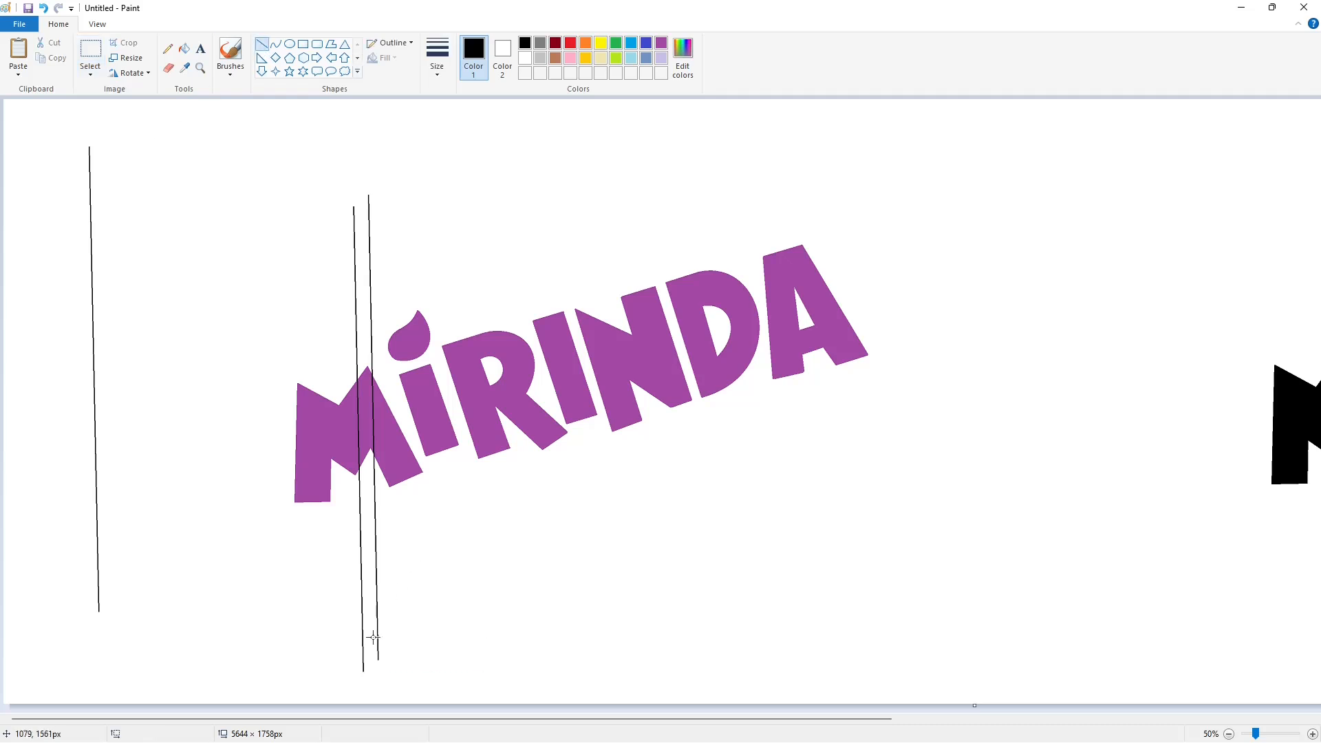
{"action": "left_click_drag", "start_coordinate": [378, 659], "coordinate": [505, 643]}
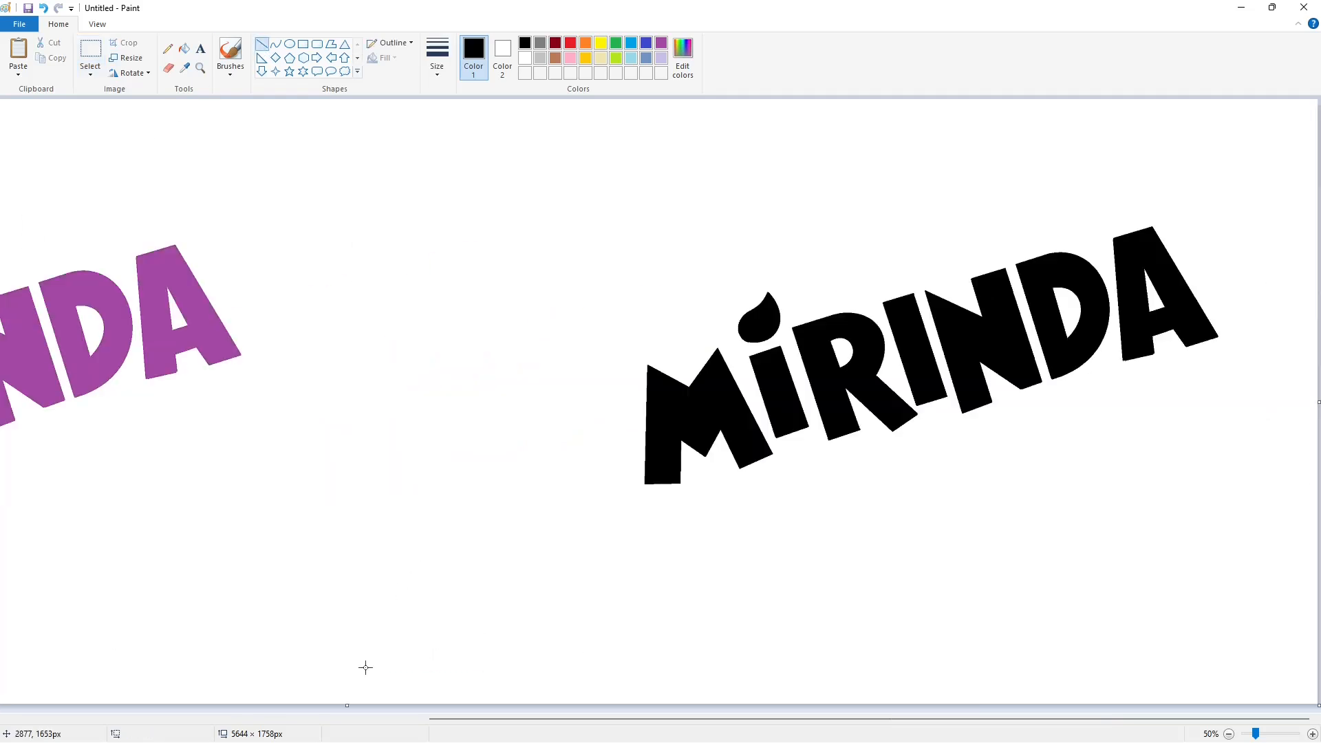
{"action": "left_click_drag", "start_coordinate": [363, 670], "coordinate": [507, 656]}
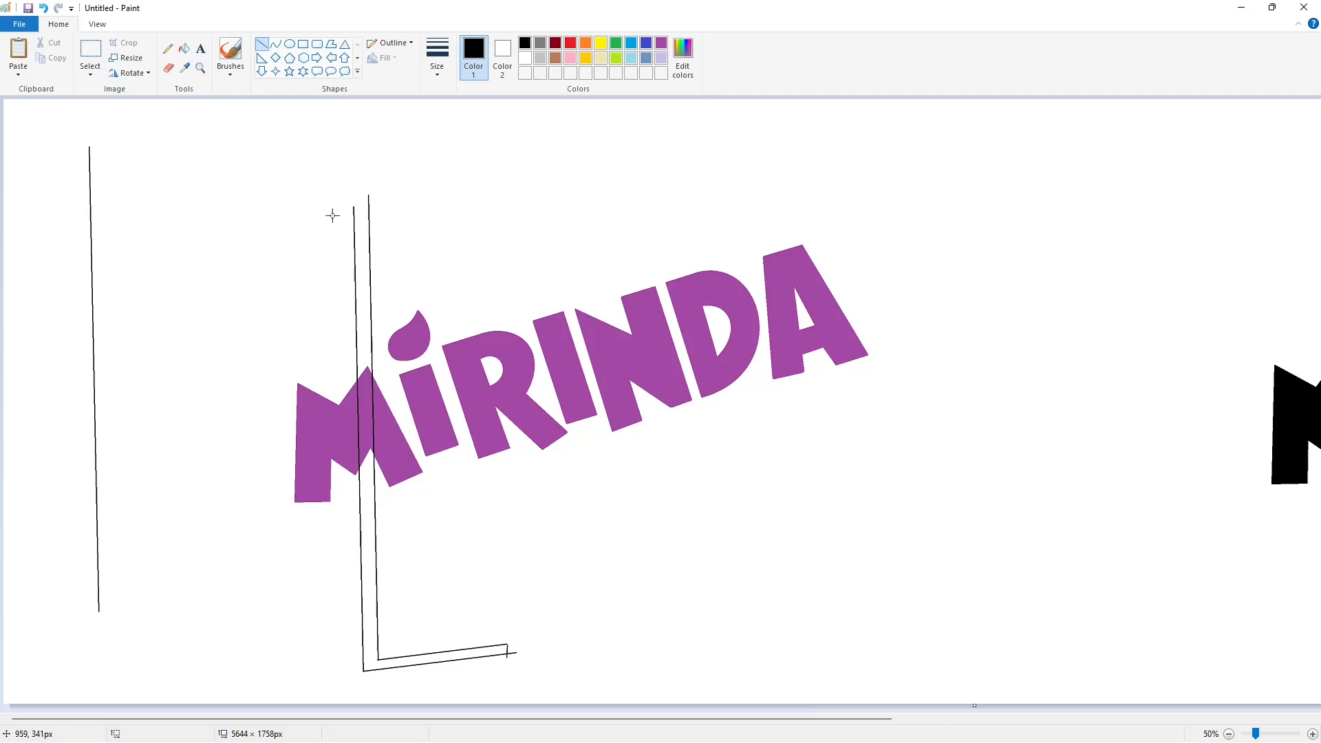
{"action": "left_click_drag", "start_coordinate": [353, 207], "coordinate": [369, 215]}
{"action": "left_click", "coordinate": [183, 48]}
{"action": "left_click", "coordinate": [363, 238]}
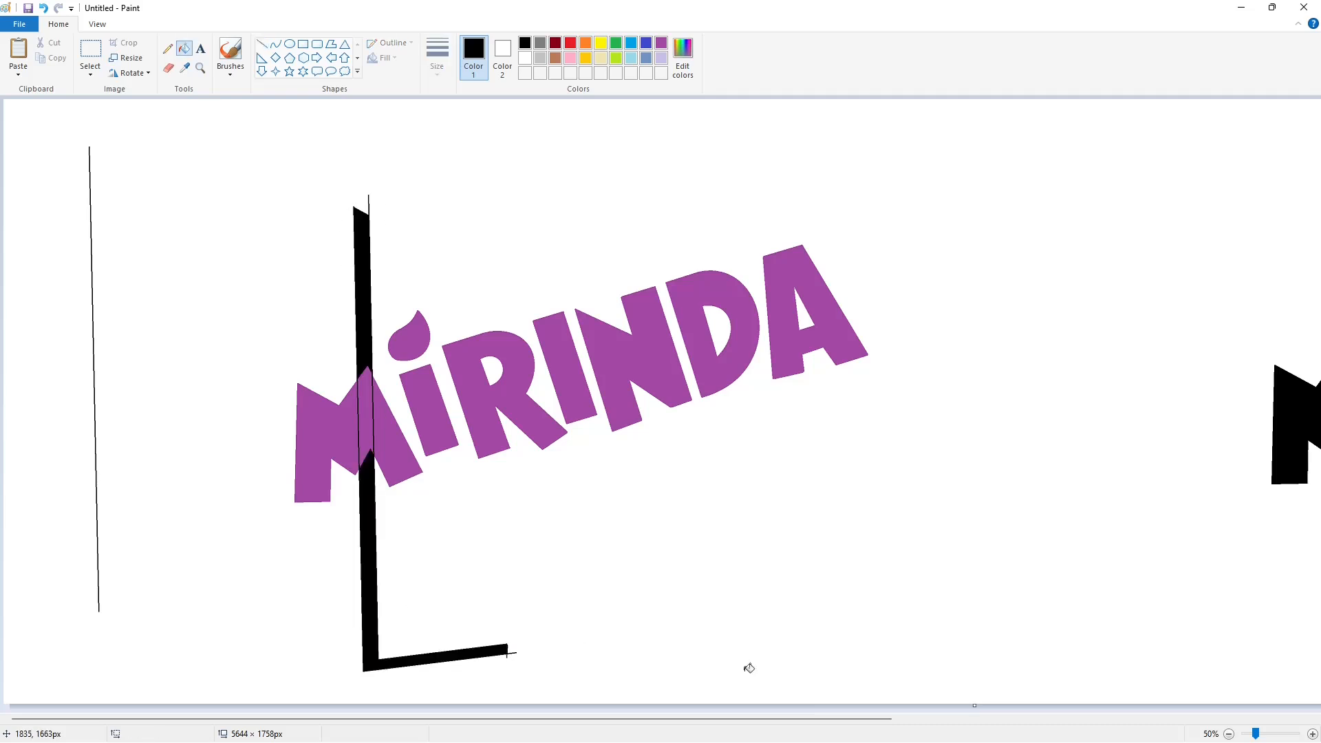
- Cut the overshooting line off the slanted top of the L's stem with a white line
{"action": "scroll", "coordinate": [707, 663], "scroll_direction": "up", "scroll_amount": 1}
{"action": "scroll", "coordinate": [707, 663], "scroll_direction": "right", "scroll_amount": 3}
{"action": "left_click", "coordinate": [261, 44]}
{"action": "left_click", "coordinate": [437, 58]}
{"action": "left_click", "coordinate": [457, 136]}
{"action": "left_click", "coordinate": [525, 58]}
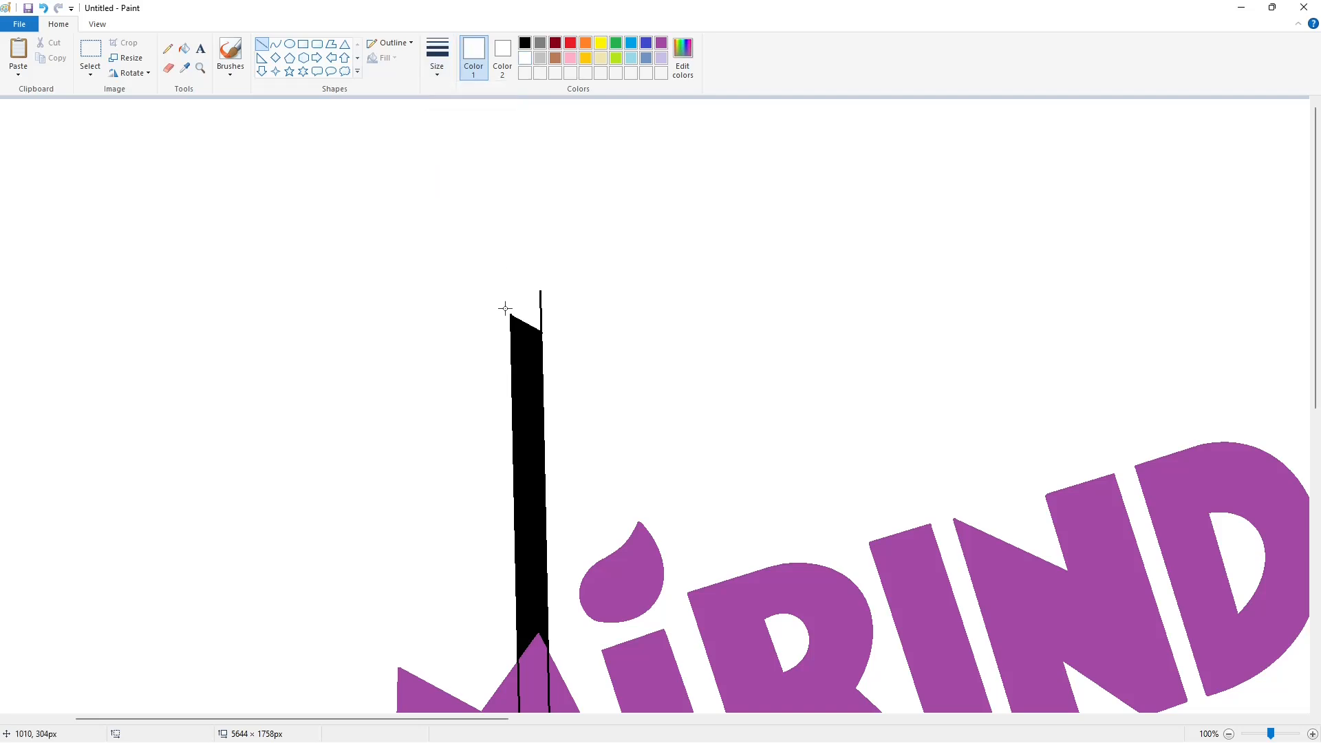
{"action": "left_click_drag", "start_coordinate": [502, 306], "coordinate": [566, 340]}
- Separate the overshooting line from the end of the L's foot with a vertical white line
{"action": "scroll", "coordinate": [675, 332], "scroll_direction": "down", "scroll_amount": 1}
{"action": "scroll", "coordinate": [675, 333], "scroll_direction": "up", "scroll_amount": 1}
{"action": "scroll", "coordinate": [630, 447], "scroll_direction": "down", "scroll_amount": 2}
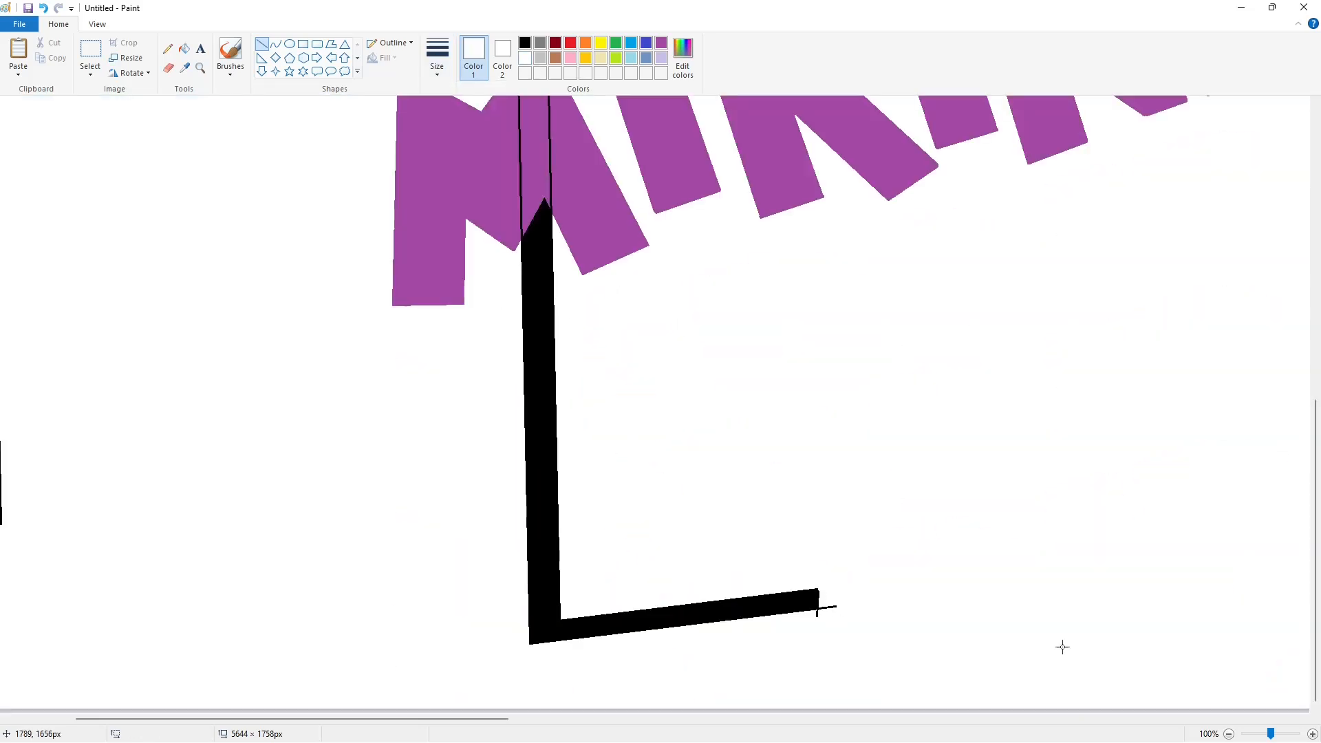
{"action": "left_click", "coordinate": [1229, 734]}
{"action": "scroll", "coordinate": [416, 625], "scroll_direction": "left", "scroll_amount": 1}
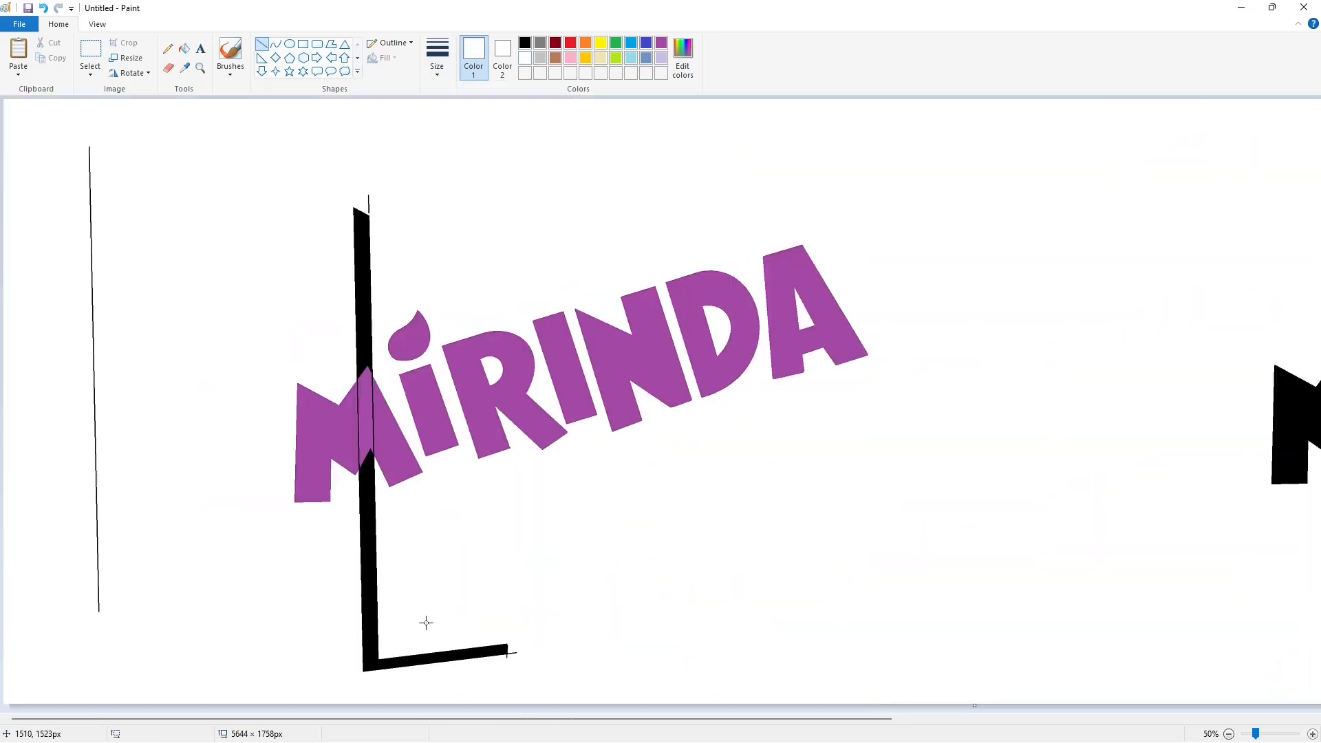
{"action": "left_click_drag", "start_coordinate": [509, 637], "coordinate": [510, 675]}
{"action": "left_click", "coordinate": [1312, 734]}
{"action": "scroll", "coordinate": [566, 690], "scroll_direction": "down", "scroll_amount": 3}
{"action": "left_click_drag", "start_coordinate": [406, 718], "coordinate": [531, 719]}
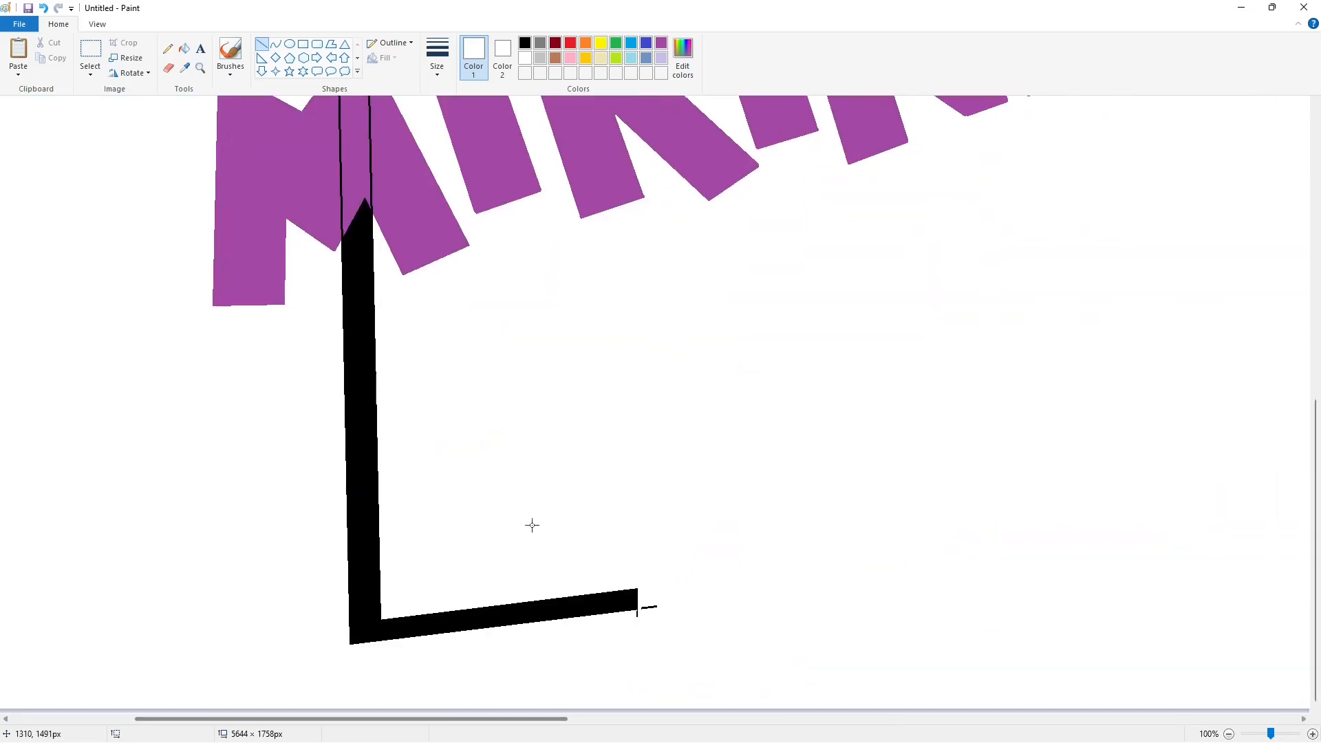
- Remove the leftover line pieces at the L's foot end and stem top by filling them white
{"action": "left_click", "coordinate": [184, 48]}
{"action": "left_click", "coordinate": [646, 607]}
{"action": "scroll", "coordinate": [424, 279], "scroll_direction": "up", "scroll_amount": 3}
{"action": "left_click", "coordinate": [362, 303]}
{"action": "left_click", "coordinate": [261, 44]}
{"action": "scroll", "coordinate": [628, 614], "scroll_direction": "down", "scroll_amount": 8}
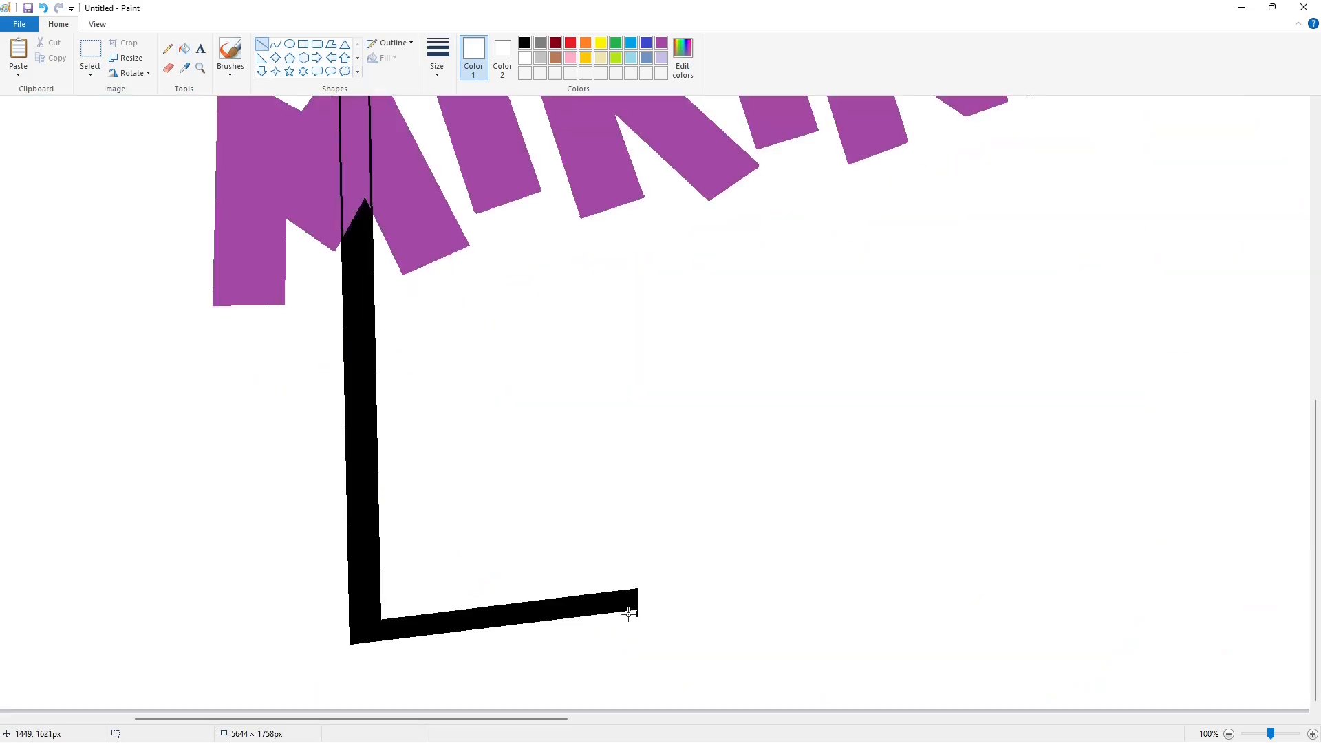
{"action": "scroll", "coordinate": [1179, 662], "scroll_direction": "down", "scroll_amount": 3}
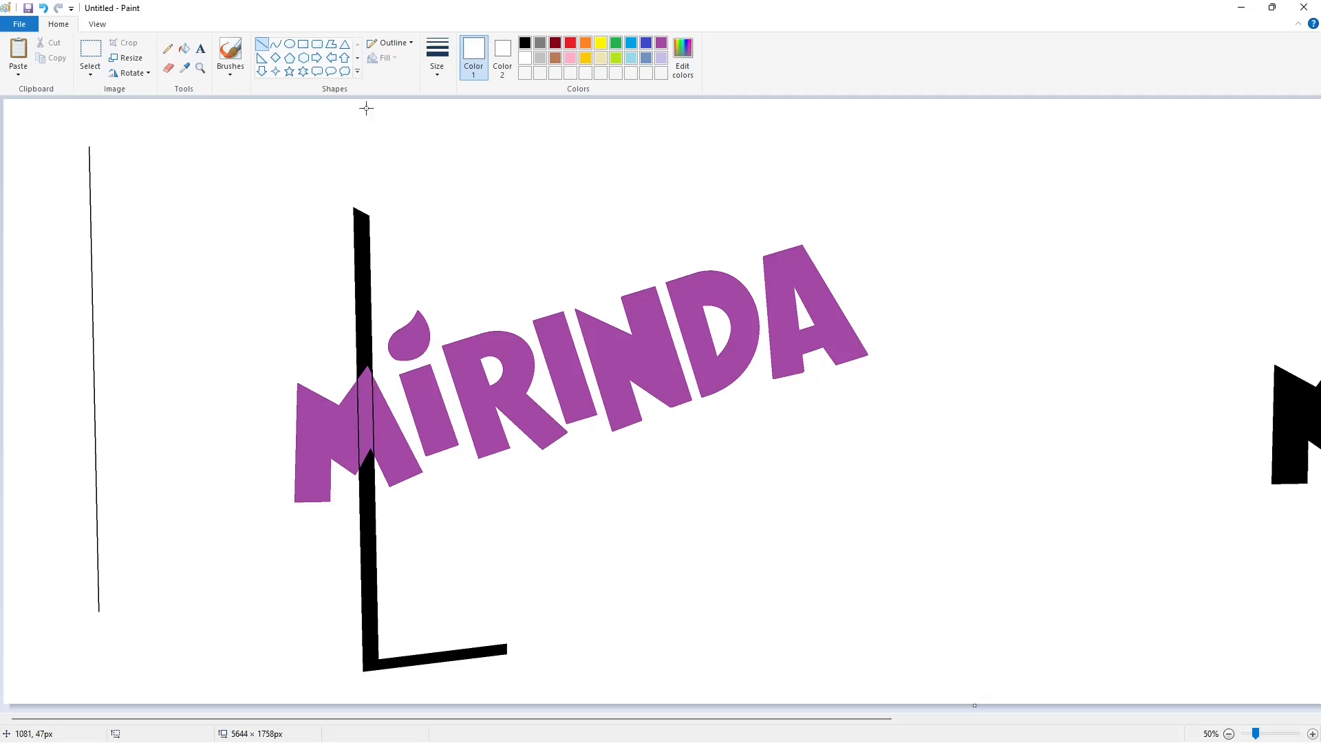
- Draw a shorter, nearly vertical black line beside the L's foot and place a parallel copy next to it
{"action": "left_click", "coordinate": [438, 58]}
{"action": "left_click", "coordinate": [468, 124]}
{"action": "left_click", "coordinate": [524, 42]}
{"action": "mouse_move", "coordinate": [516, 479]}
{"action": "left_mouse_down"}
{"action": "mouse_move", "coordinate": [524, 650]}
{"action": "mouse_move", "coordinate": [569, 675]}
{"action": "left_mouse_up"}
{"action": "left_click", "coordinate": [91, 49]}
{"action": "left_click_drag", "start_coordinate": [541, 602], "coordinate": [562, 622], "text": "ctrl"}
{"action": "left_click", "coordinate": [755, 610]}
{"action": "left_click_drag", "start_coordinate": [518, 479], "coordinate": [573, 529]}
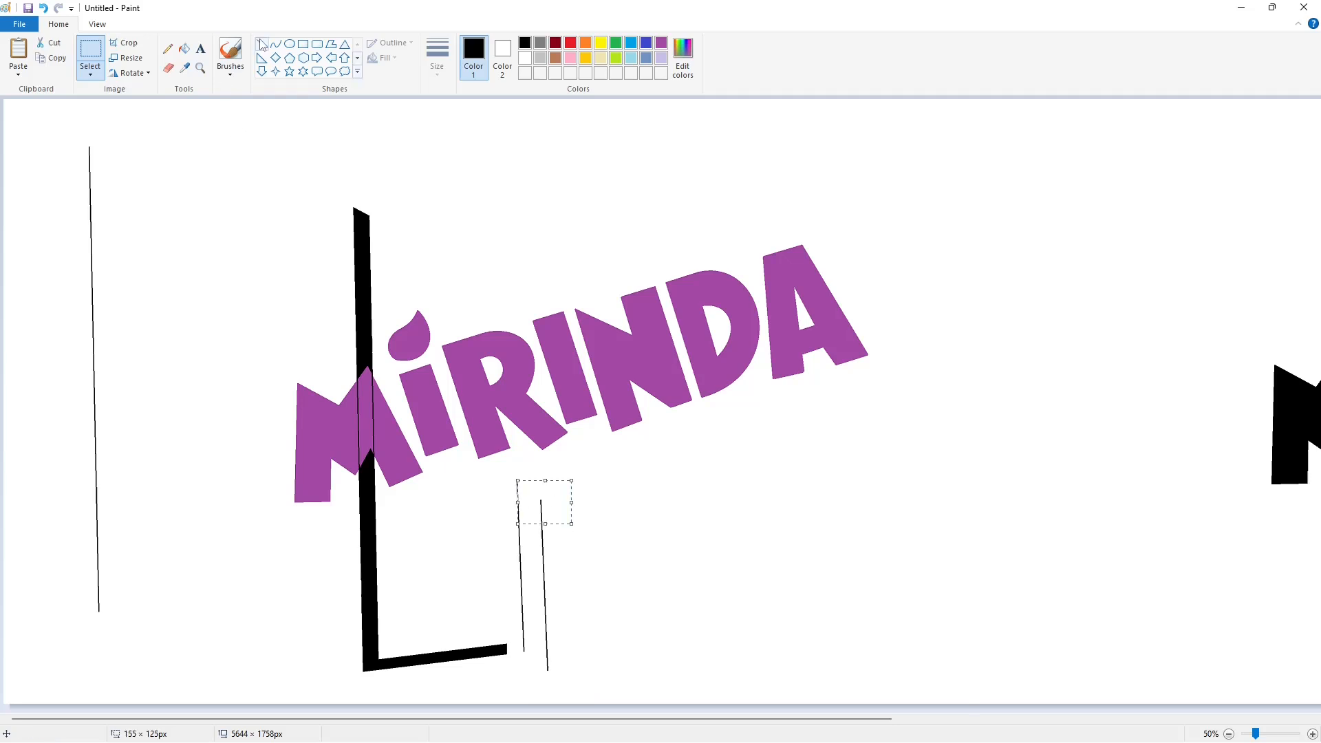
- Draw a short downward-sloping diagonal line and place a copy starting at the top of the first short vertical line
{"action": "left_click", "coordinate": [261, 43]}
{"action": "mouse_move", "coordinate": [518, 479]}
{"action": "left_mouse_down"}
{"action": "mouse_move", "coordinate": [609, 541]}
{"action": "mouse_move", "coordinate": [781, 548]}
{"action": "left_mouse_up"}
{"action": "left_click", "coordinate": [90, 50]}
{"action": "left_click_drag", "start_coordinate": [689, 466], "coordinate": [918, 661]}
{"action": "key", "text": "ctrl+c"}
{"action": "key", "text": "ctrl+v"}
{"action": "left_click_drag", "start_coordinate": [169, 252], "coordinate": [651, 594]}
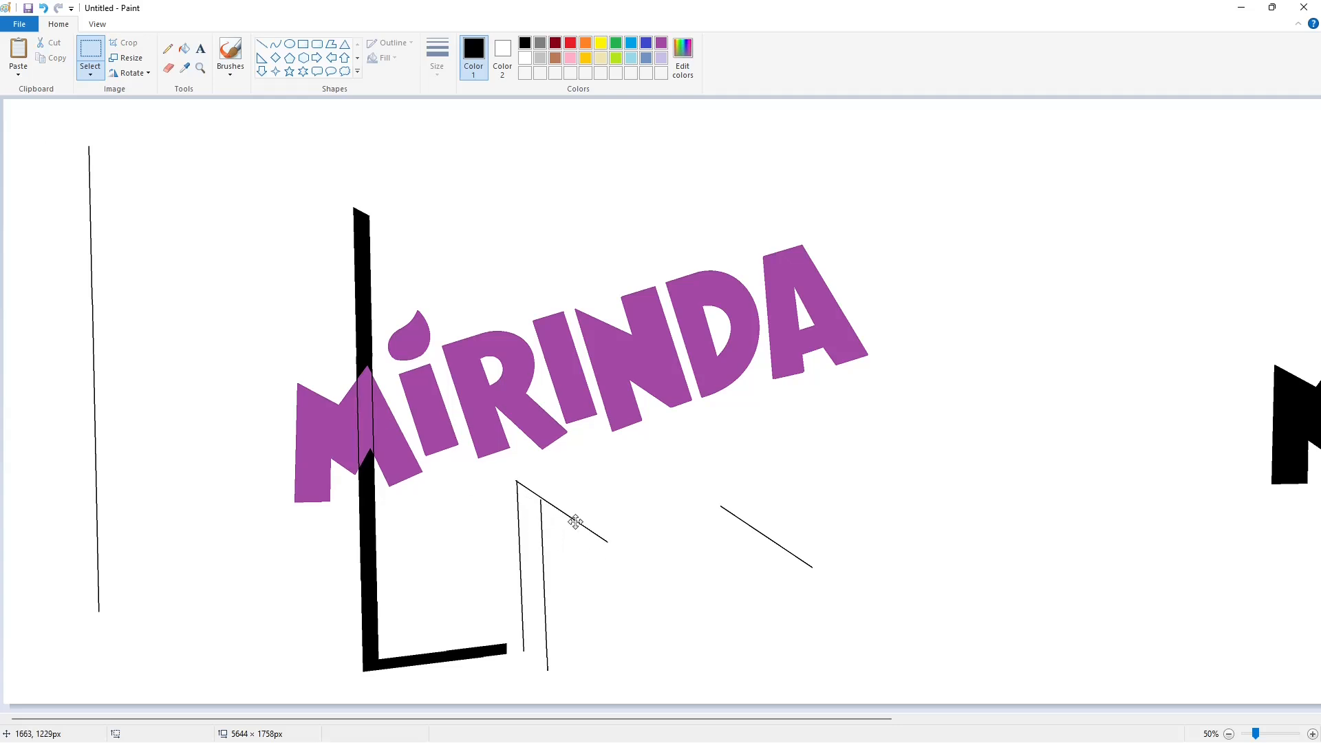
- Paste a spare diagonal line near the canvas's upper-left corner and another parallel below the placed diagonal
{"action": "key", "text": "ctrl+v"}
{"action": "left_click_drag", "start_coordinate": [83, 174], "coordinate": [198, 180]}
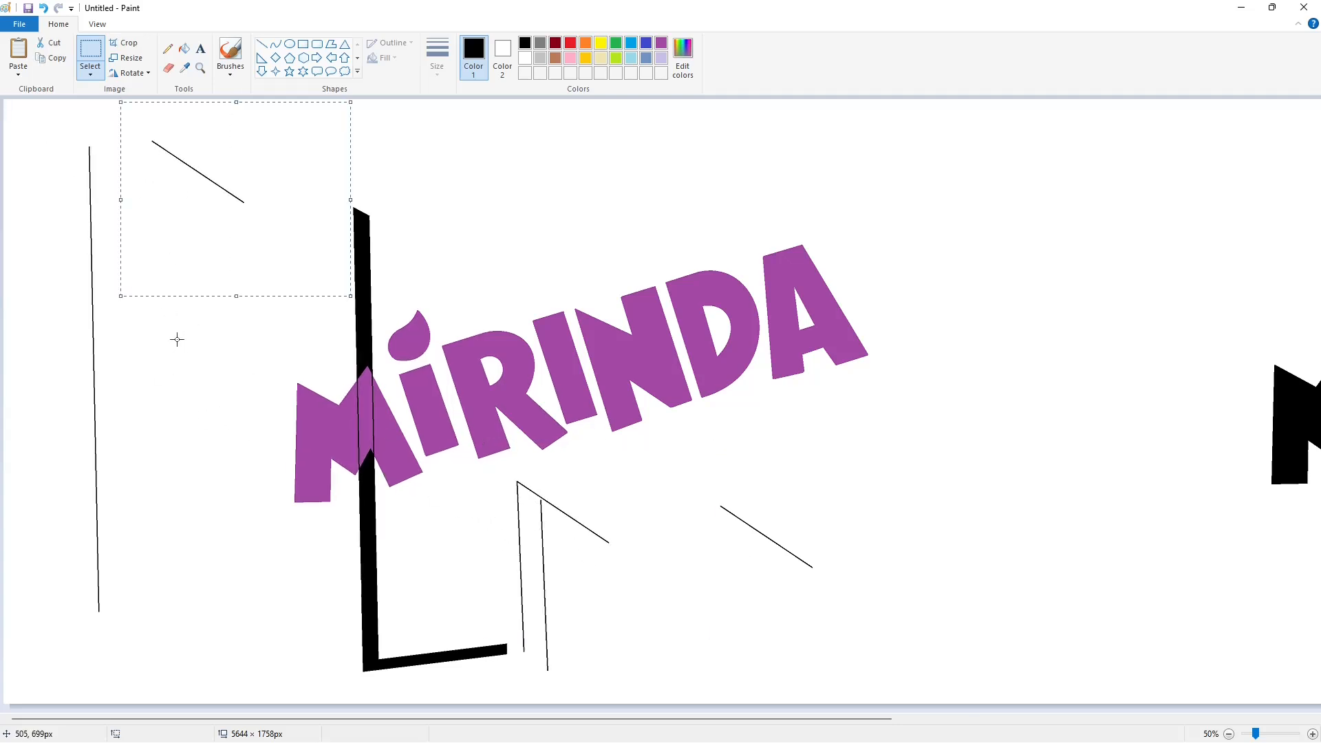
{"action": "left_click", "coordinate": [178, 341]}
{"action": "key", "text": "ctrl+v"}
{"action": "mouse_move", "coordinate": [76, 177]}
{"action": "left_mouse_down"}
{"action": "mouse_move", "coordinate": [576, 550]}
{"action": "mouse_move", "coordinate": [572, 536]}
{"action": "mouse_move", "coordinate": [595, 558]}
{"action": "mouse_move", "coordinate": [590, 573]}
{"action": "left_mouse_up"}
{"action": "left_click", "coordinate": [819, 558]}
- Close the end of the diagonal arm with a short line and fill the angled shape lavender
{"action": "left_click", "coordinate": [262, 44]}
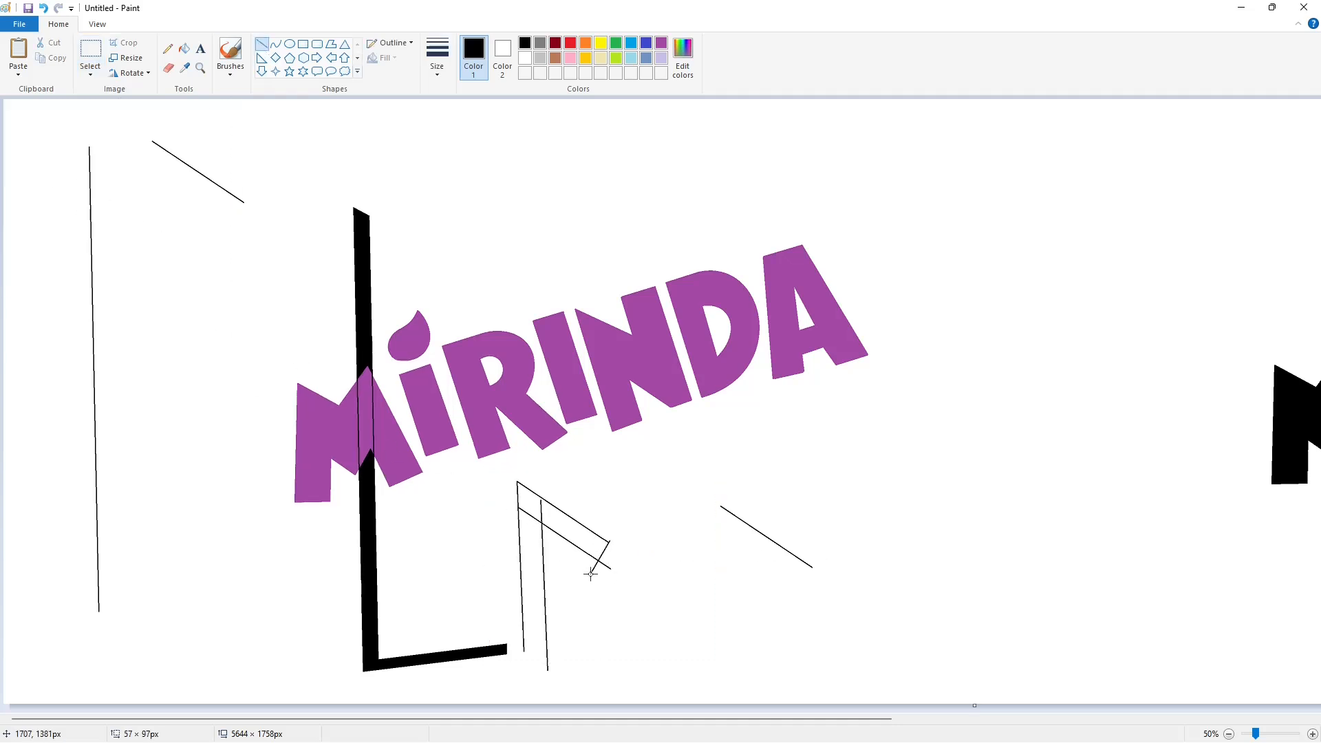
{"action": "left_click", "coordinate": [733, 585]}
{"action": "left_click", "coordinate": [184, 48]}
{"action": "left_click", "coordinate": [531, 577]}
{"action": "left_click", "coordinate": [661, 57]}
{"action": "left_click", "coordinate": [531, 578]}
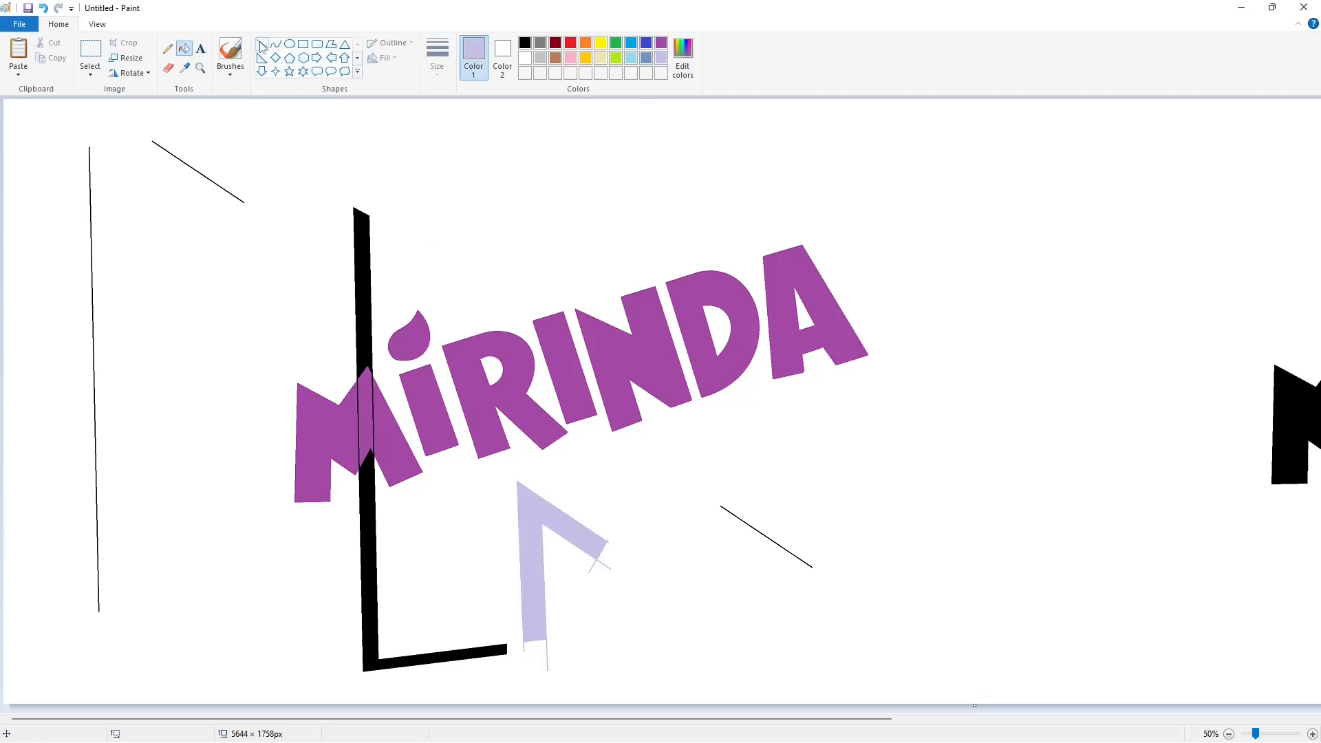
- Draw a slightly slanted black line, about 135 × 19 px, across the lower end of the lavender shape's leg
{"action": "left_click", "coordinate": [261, 46]}
{"action": "left_click", "coordinate": [524, 43]}
{"action": "mouse_move", "coordinate": [511, 640]}
{"action": "left_mouse_down"}
{"action": "mouse_move", "coordinate": [457, 651]}
{"action": "mouse_move", "coordinate": [558, 634]}
{"action": "left_mouse_up"}
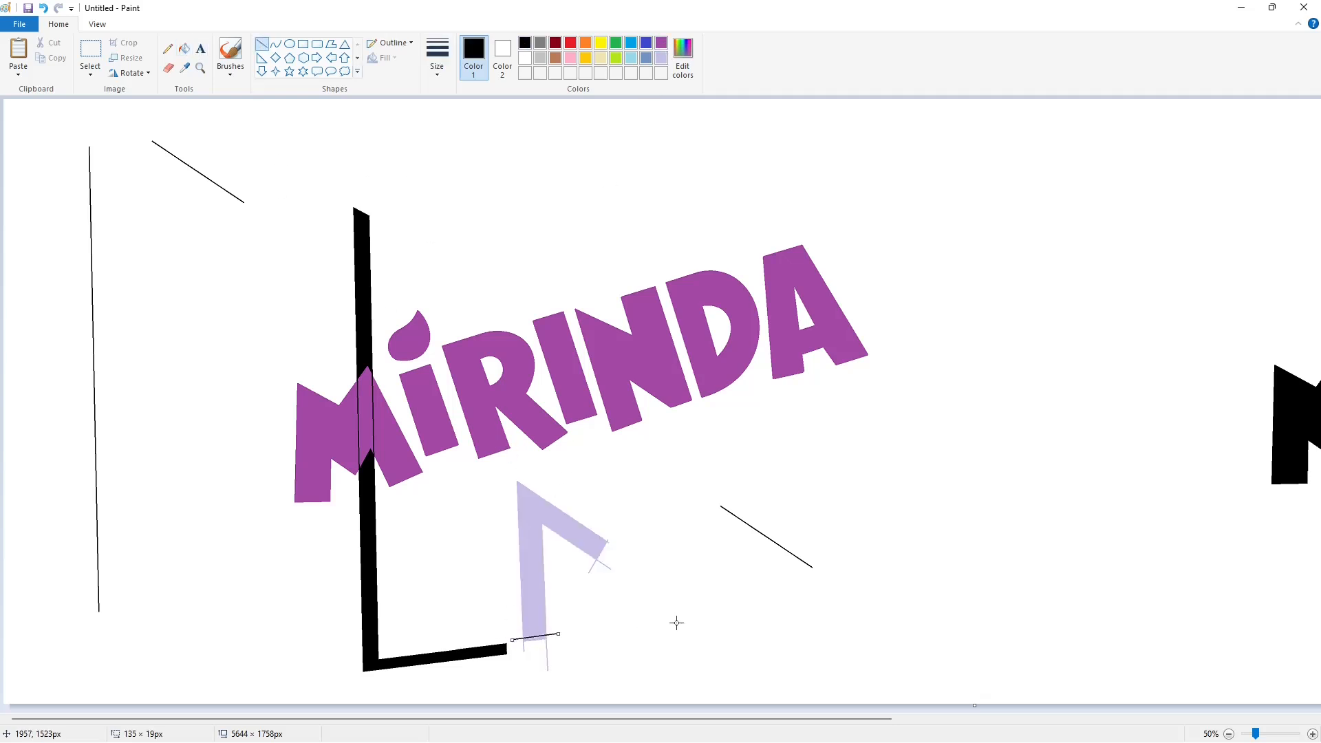
{"action": "left_click", "coordinate": [676, 622]}
- Fill the leftovers below the leg's cut line white and recolor the angled shape black
{"action": "left_click", "coordinate": [1312, 734]}
{"action": "scroll", "coordinate": [1170, 687], "scroll_direction": "down", "scroll_amount": 8}
{"action": "left_click_drag", "start_coordinate": [441, 719], "coordinate": [578, 720]}
{"action": "left_click", "coordinate": [184, 48]}
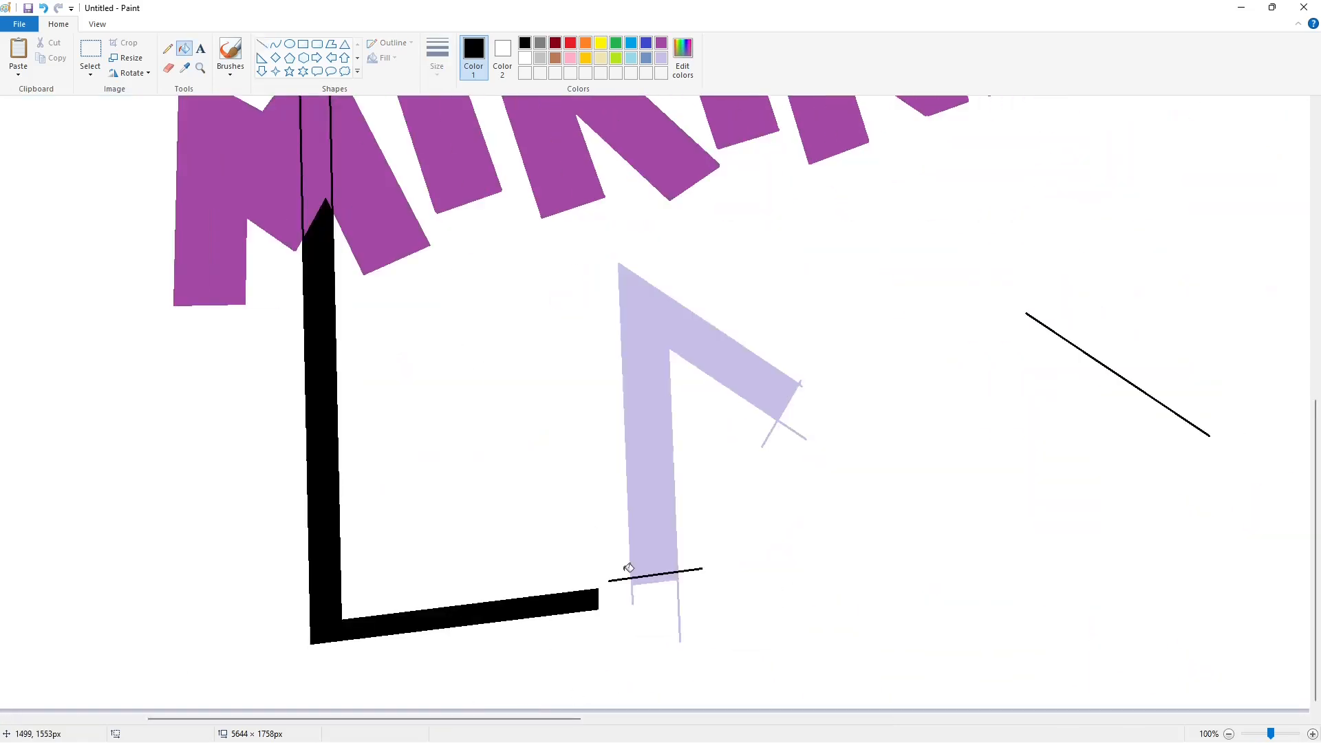
{"action": "left_click", "coordinate": [653, 579]}
{"action": "left_click", "coordinate": [524, 58]}
{"action": "left_click", "coordinate": [657, 577]}
{"action": "left_click", "coordinate": [653, 550]}
{"action": "key", "text": "ctrl+z"}
{"action": "left_click", "coordinate": [524, 43]}
{"action": "left_click", "coordinate": [643, 331]}
- Trim the overshooting lines at the diagonal arm's end with white lines and fill the leftover pieces white
{"action": "left_click", "coordinate": [262, 44]}
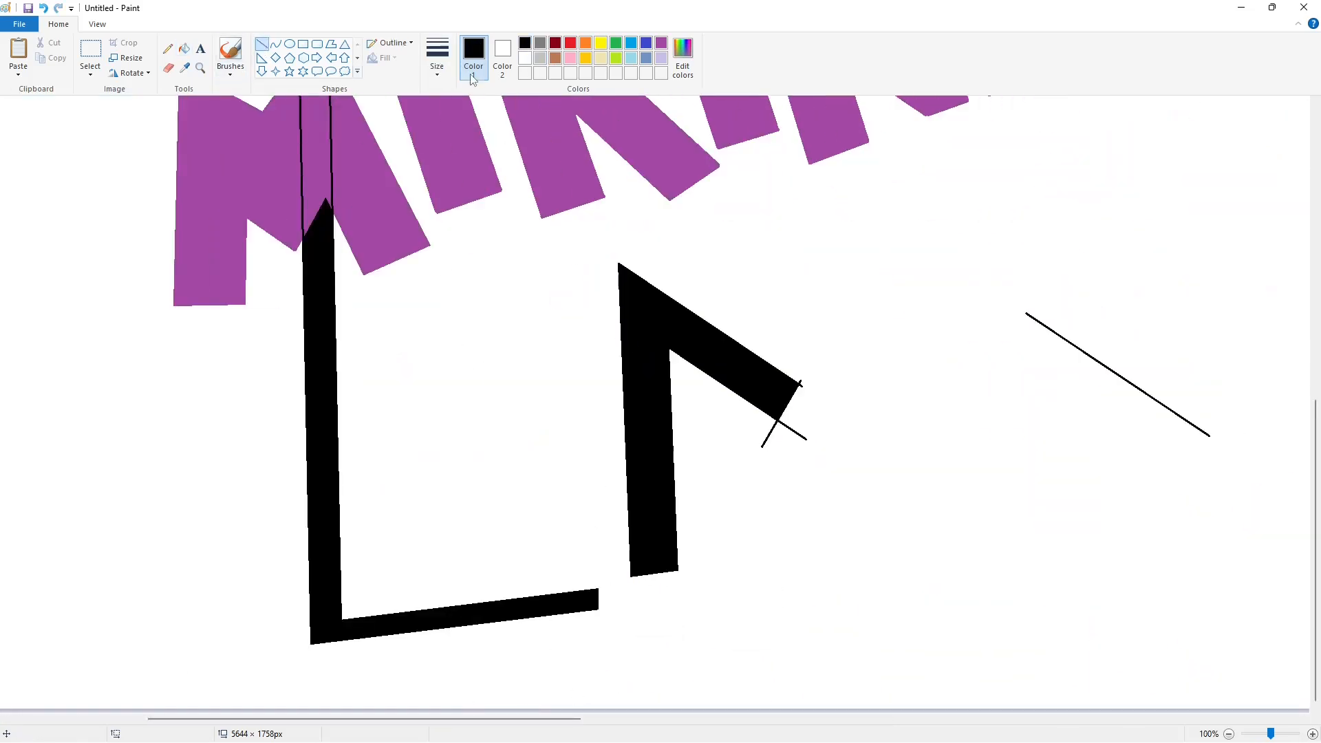
{"action": "left_click", "coordinate": [437, 61]}
{"action": "left_click", "coordinate": [468, 178]}
{"action": "left_click", "coordinate": [524, 57]}
{"action": "left_click", "coordinate": [184, 48]}
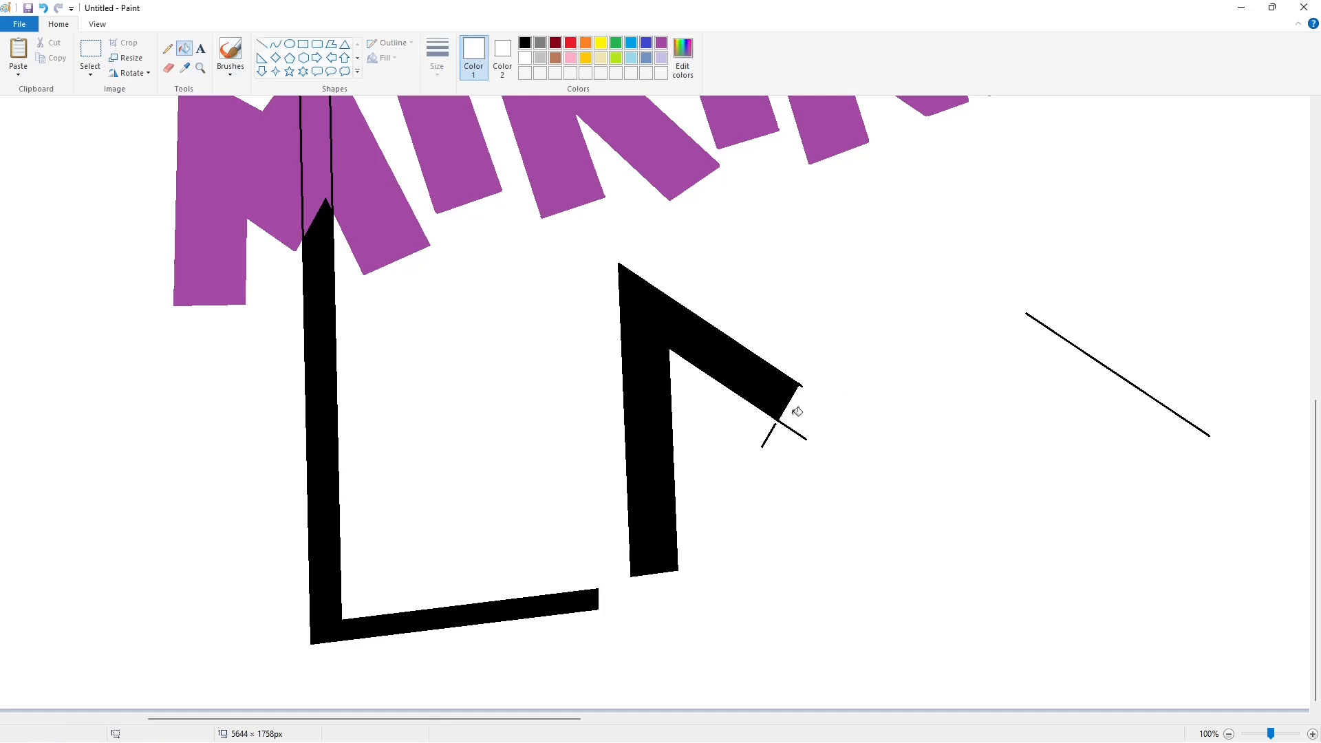
{"action": "left_click", "coordinate": [769, 433]}
{"action": "left_click", "coordinate": [262, 44]}
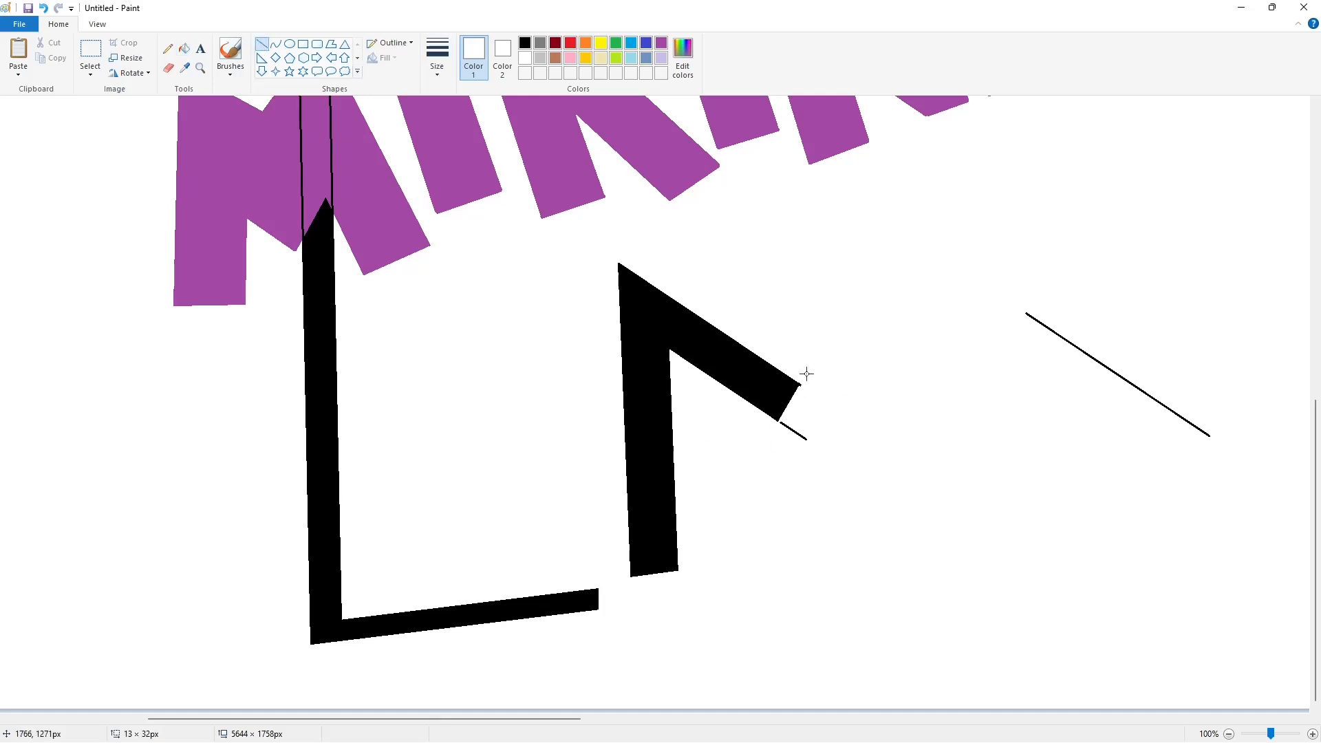
{"action": "left_click", "coordinate": [183, 49]}
{"action": "left_click", "coordinate": [790, 424]}
{"action": "scroll", "coordinate": [1035, 563], "scroll_direction": "down", "scroll_amount": 1}
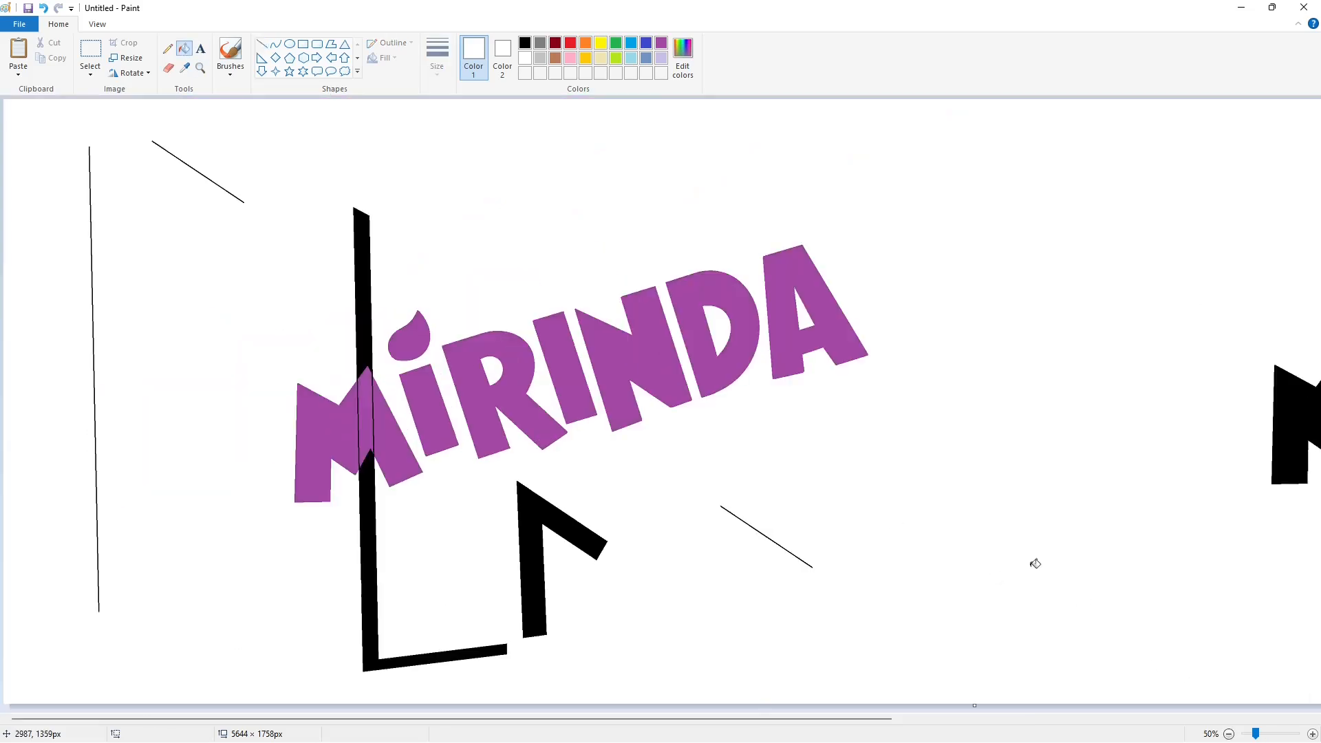
{"action": "left_click", "coordinate": [262, 44]}
{"action": "left_click", "coordinate": [524, 42]}
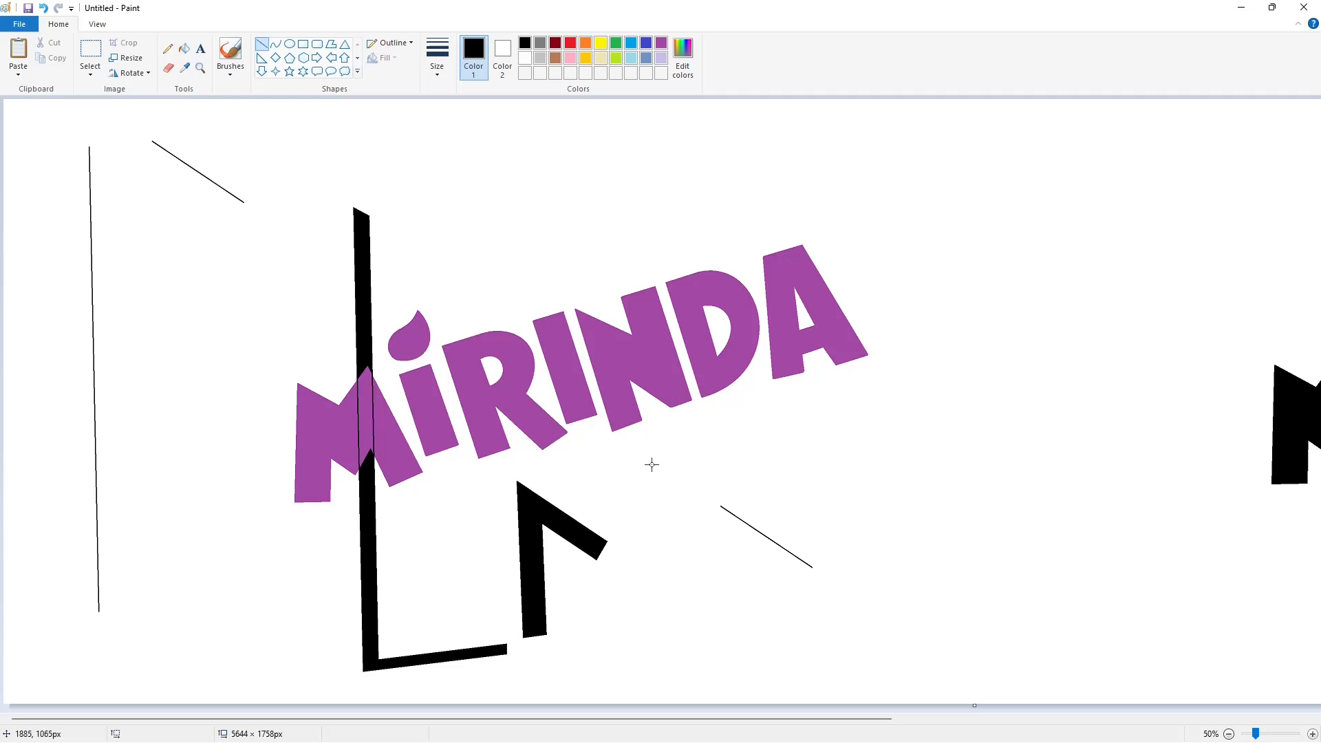
{"action": "left_click_drag", "start_coordinate": [651, 455], "coordinate": [740, 619]}
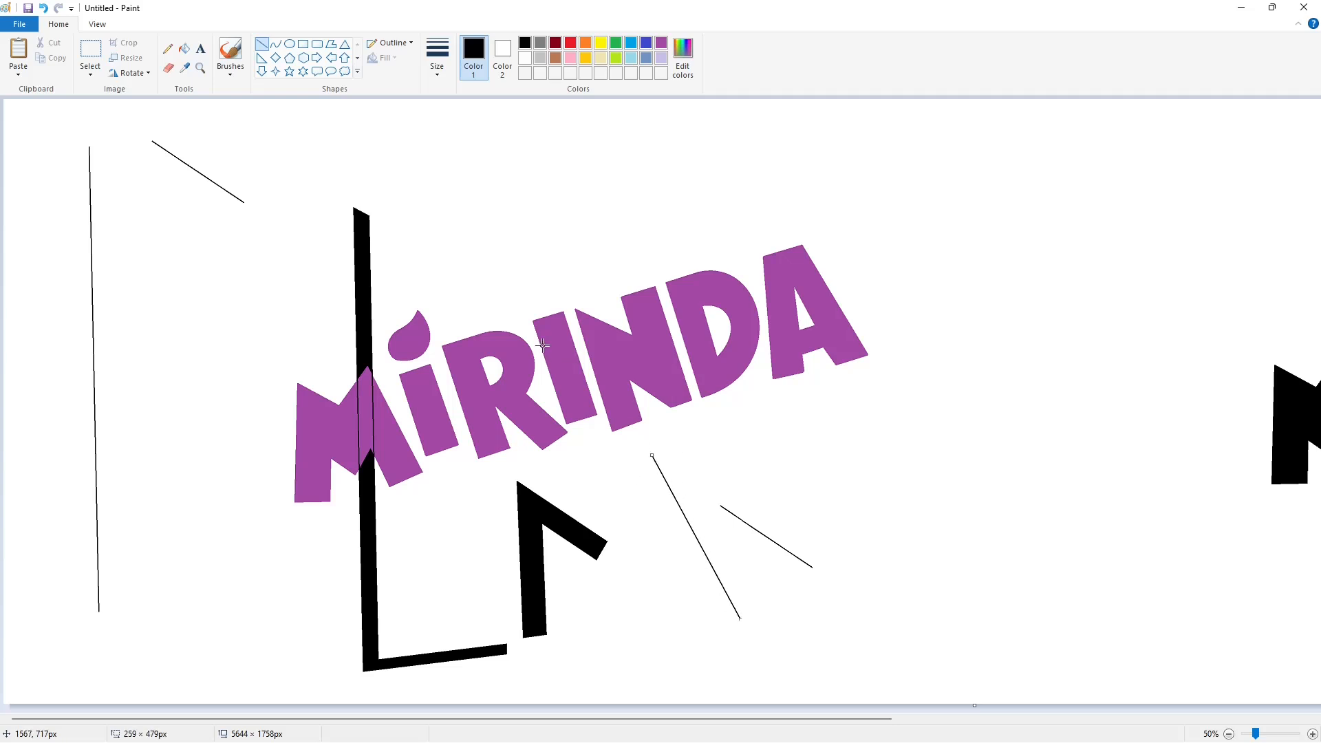
{"action": "key", "text": "ctrl+z"}
- Erase the loose diagonal line beside the angled shape by filling it white, and return to drawing black lines
{"action": "left_click", "coordinate": [184, 49]}
{"action": "left_click", "coordinate": [524, 57]}
{"action": "left_click", "coordinate": [744, 522]}
{"action": "left_click", "coordinate": [262, 44]}
{"action": "left_click", "coordinate": [524, 43]}
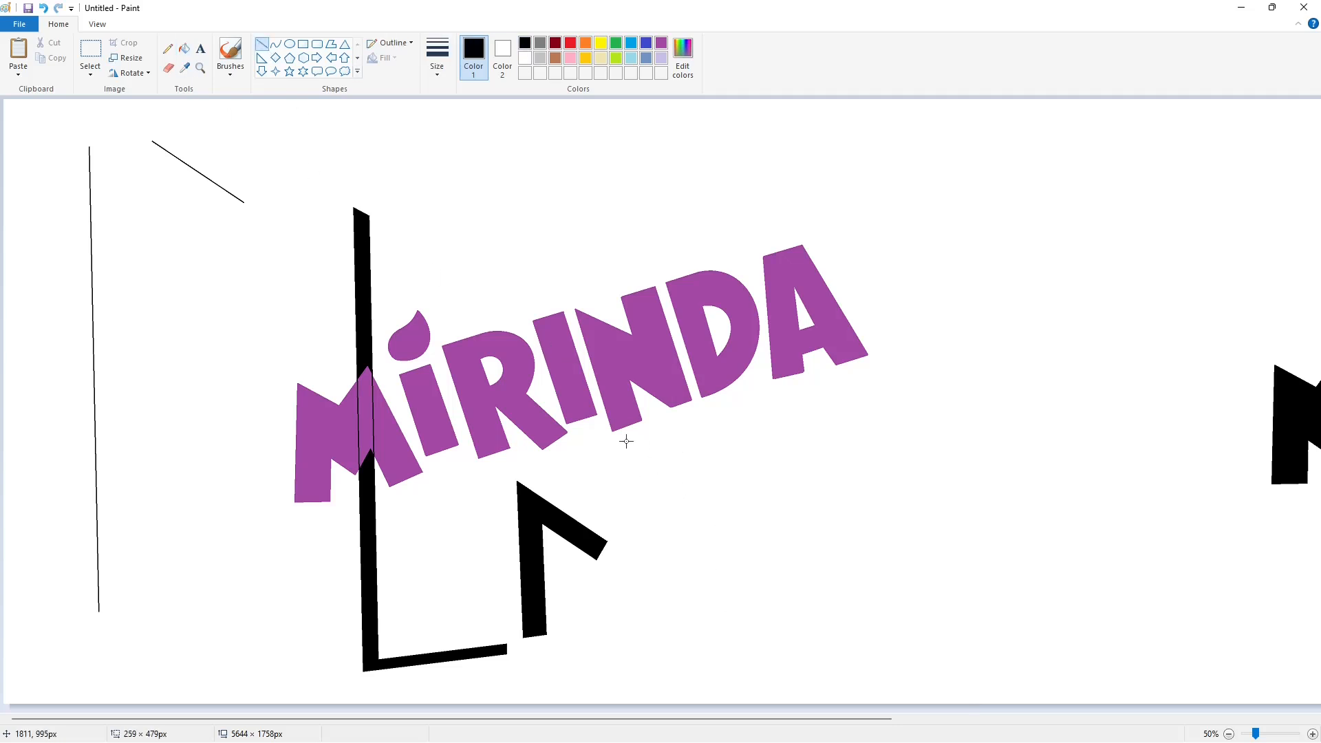
- Draw a slanted black line about 275 × 489 px below the lettering's N and place a parallel copy close beside it
{"action": "left_click_drag", "start_coordinate": [648, 453], "coordinate": [741, 619]}
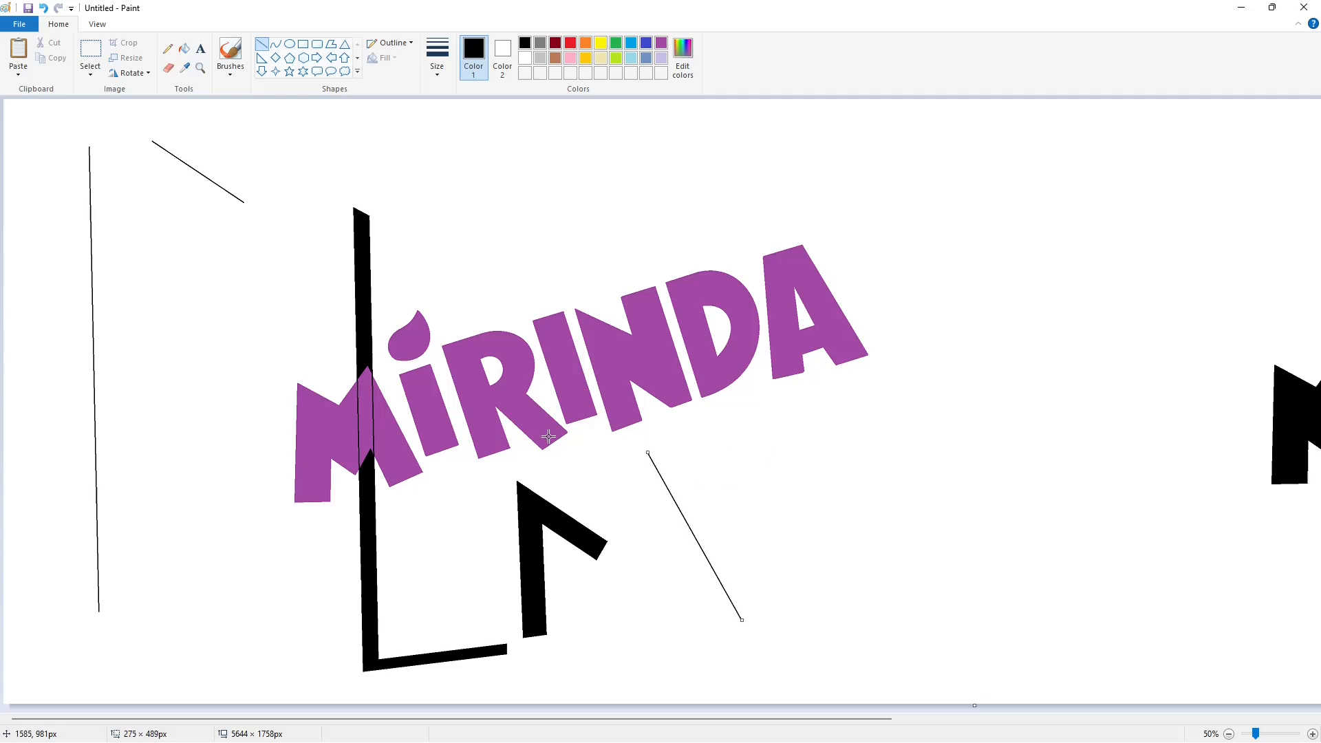
{"action": "left_click", "coordinate": [254, 182]}
{"action": "left_click_drag", "start_coordinate": [633, 443], "coordinate": [761, 621]}
{"action": "key", "text": "ctrl+z"}
{"action": "left_click", "coordinate": [90, 50]}
{"action": "left_click_drag", "start_coordinate": [633, 443], "coordinate": [792, 648]}
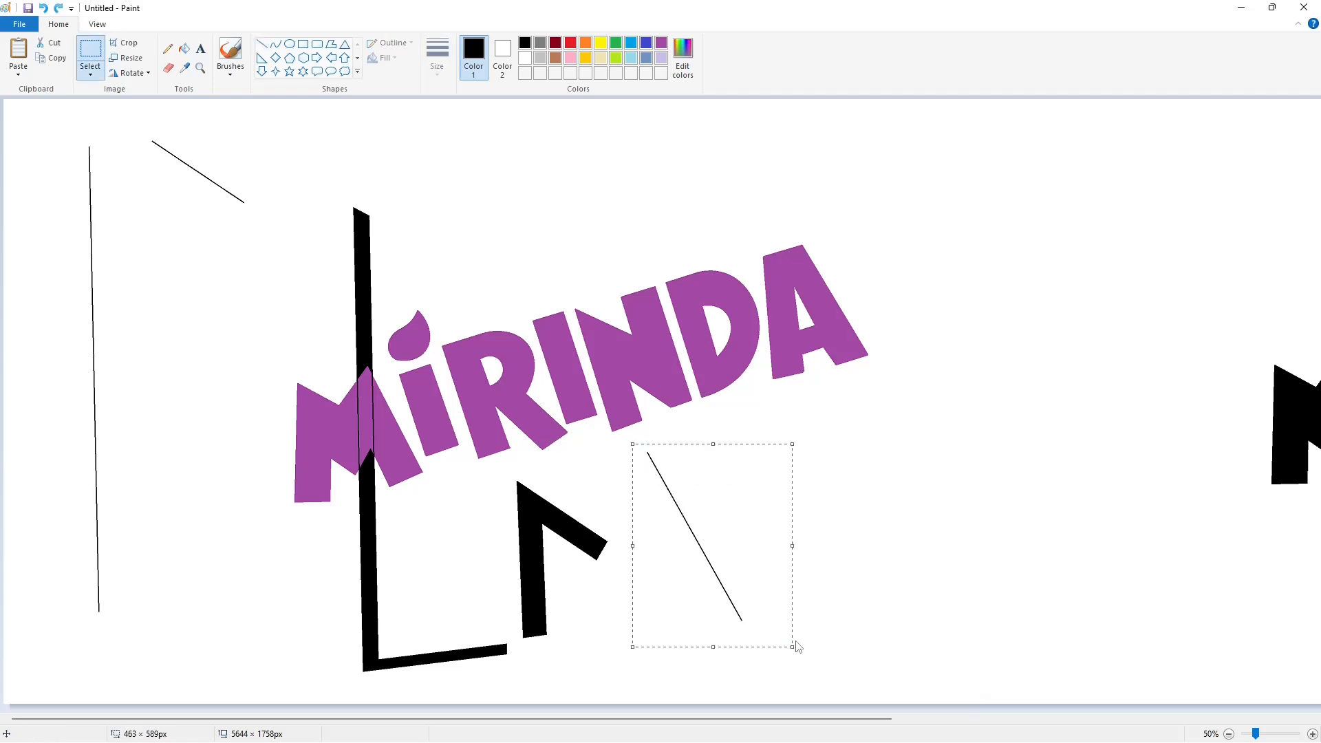
{"action": "key", "text": "ctrl+c"}
{"action": "key", "text": "ctrl+v"}
{"action": "left_click_drag", "start_coordinate": [70, 193], "coordinate": [722, 533]}
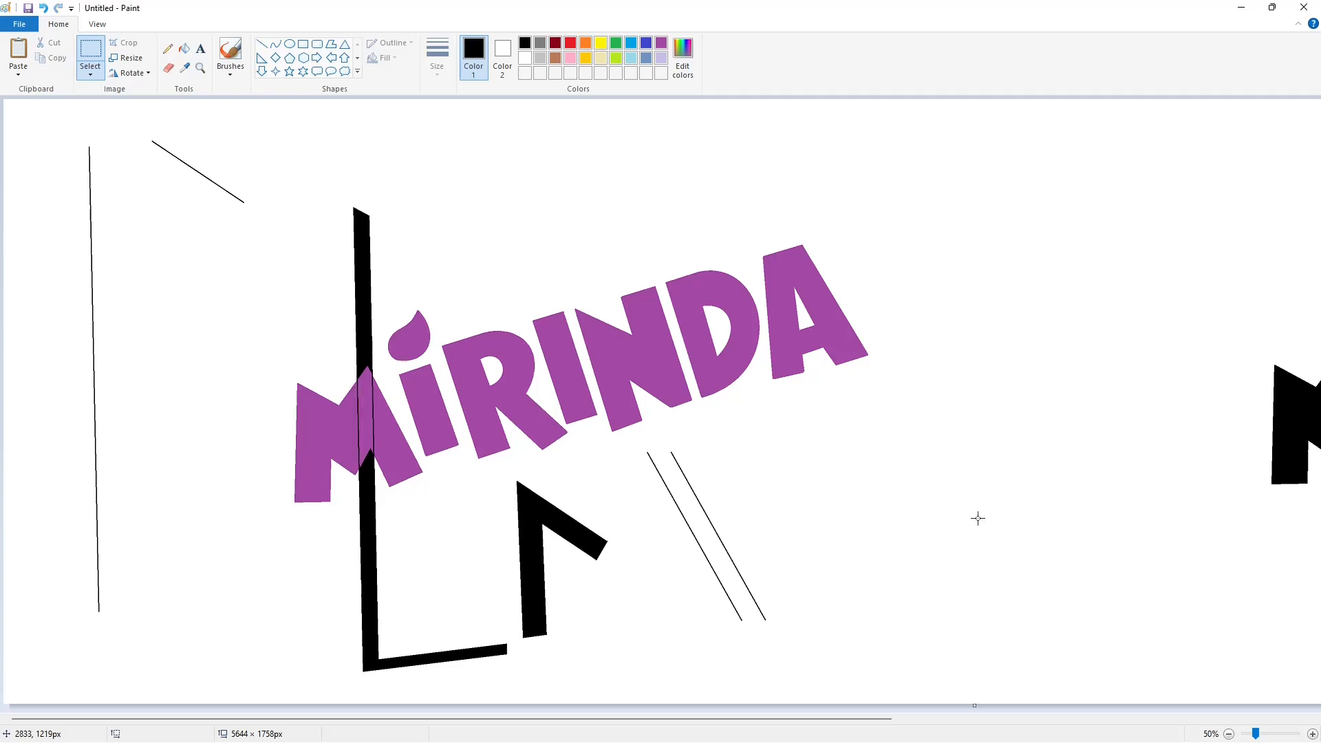
- Draw a thickened slanted black line about 515 × 241 px crossing the lower ends of the two parallel lines
{"action": "left_click", "coordinate": [262, 45]}
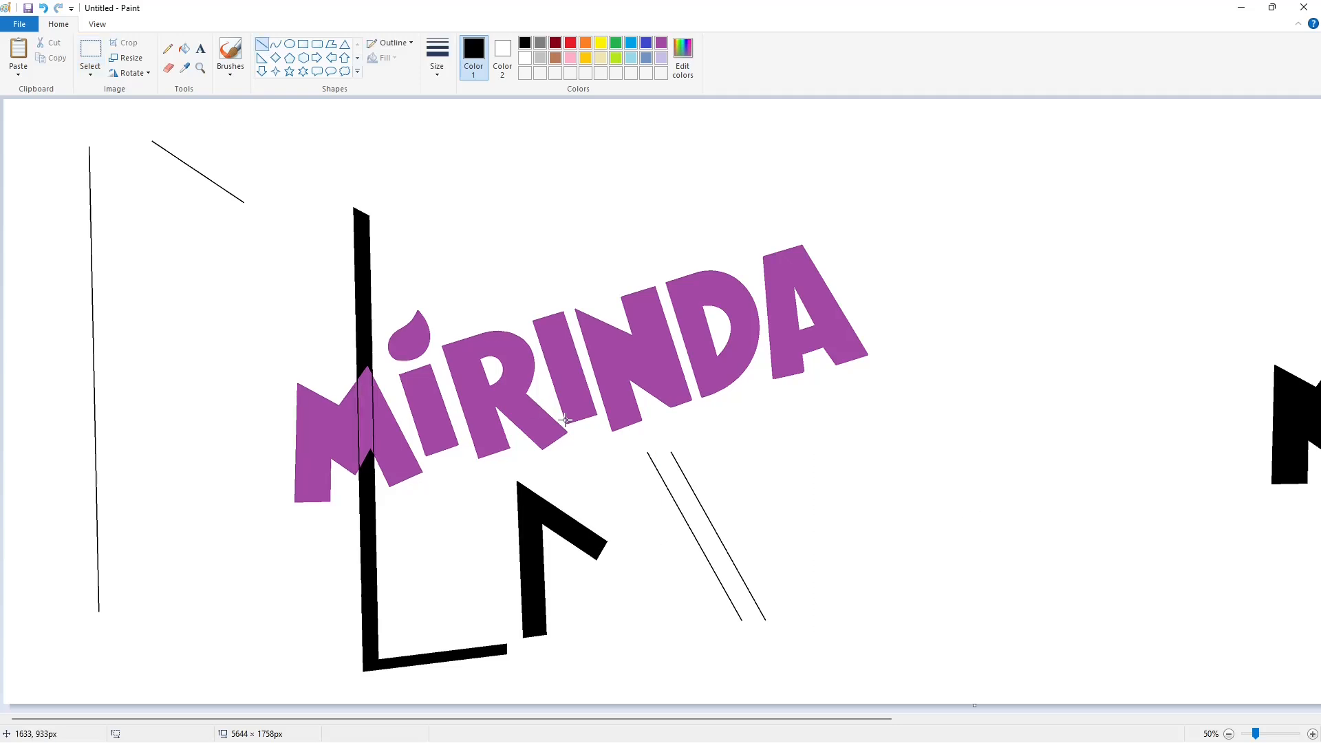
{"action": "left_click", "coordinate": [437, 63]}
{"action": "left_click", "coordinate": [467, 180]}
{"action": "mouse_move", "coordinate": [727, 603]}
{"action": "left_mouse_down"}
{"action": "mouse_move", "coordinate": [883, 522]}
{"action": "mouse_move", "coordinate": [713, 599]}
{"action": "left_mouse_up"}
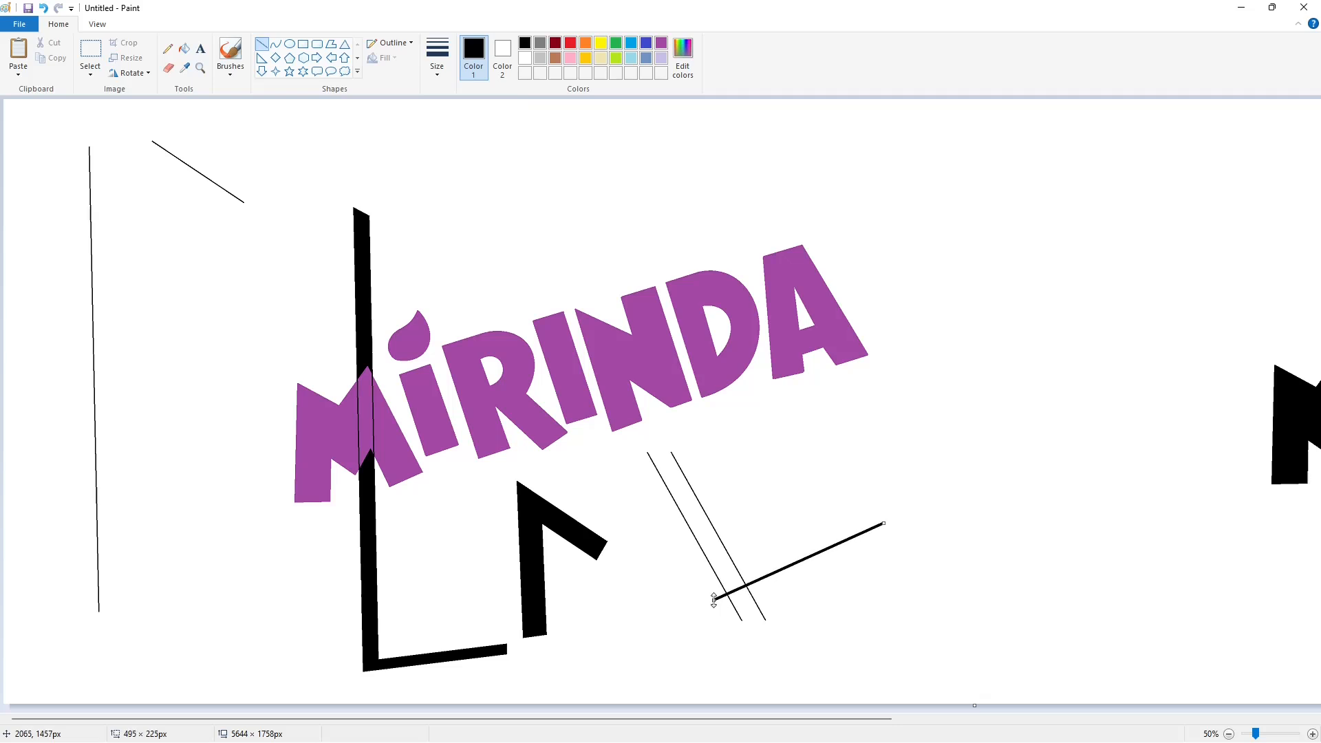
{"action": "left_click_drag", "start_coordinate": [883, 524], "coordinate": [890, 518]}
{"action": "key", "text": "ctrl+plus"}
{"action": "key", "text": "ctrl+plus"}
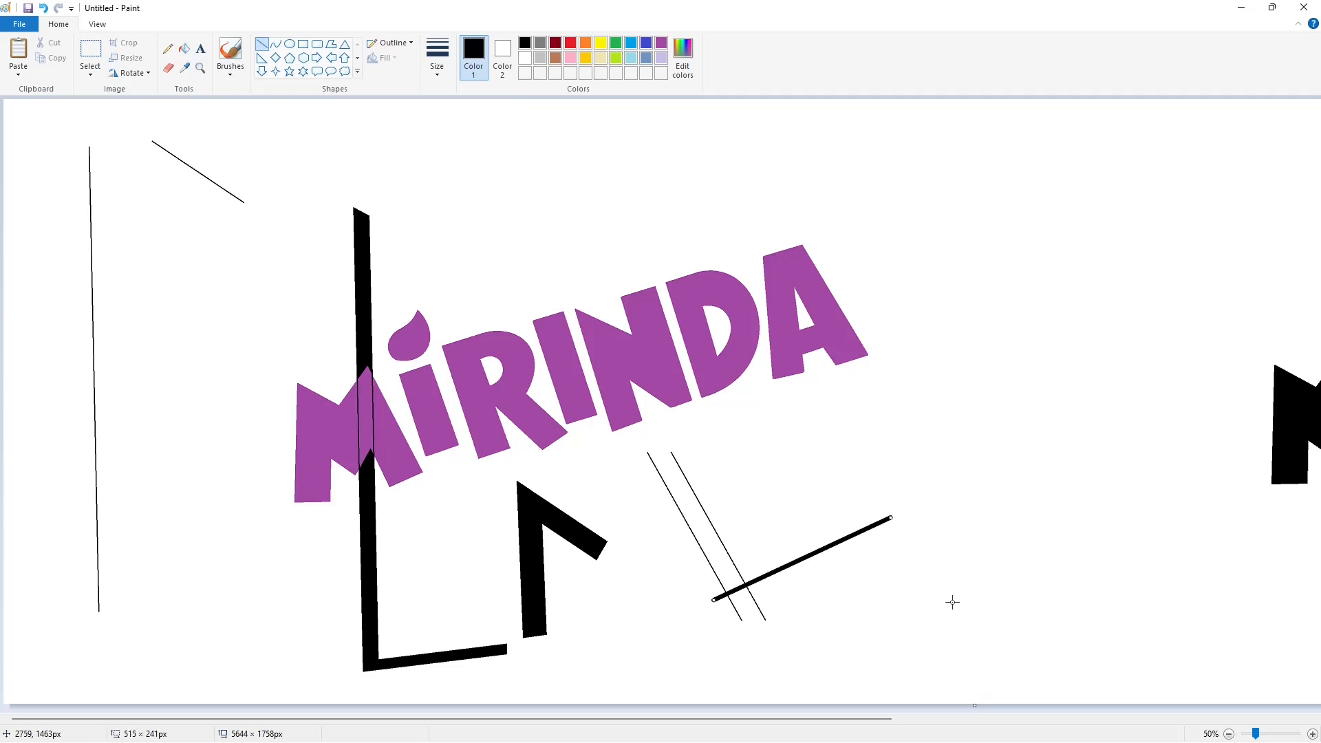
{"action": "left_click", "coordinate": [953, 602]}
- Close the upper end of the parallel lines with a short thin line and fill the band and its connected lines lavender
{"action": "left_click", "coordinate": [436, 63]}
{"action": "left_click", "coordinate": [467, 123]}
{"action": "left_click_drag", "start_coordinate": [648, 456], "coordinate": [676, 452]}
{"action": "left_click", "coordinate": [184, 49]}
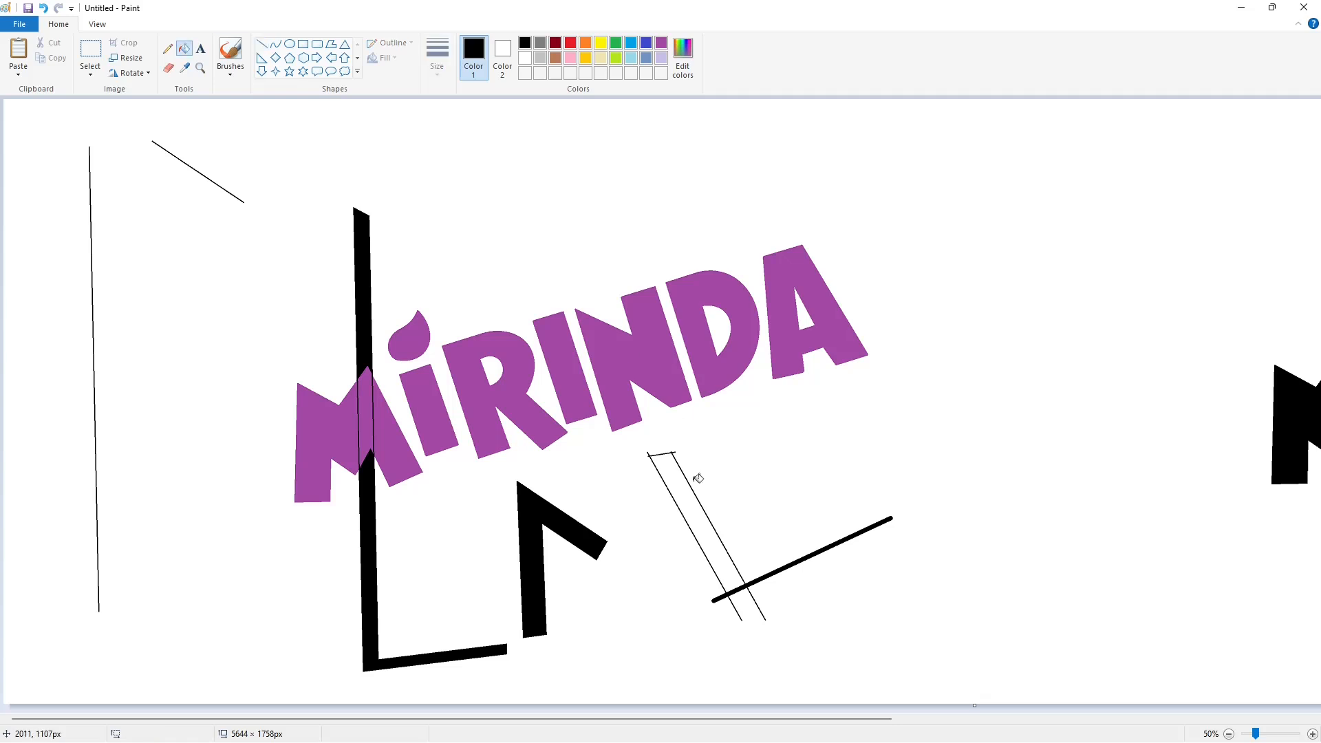
{"action": "left_click", "coordinate": [696, 479]}
{"action": "left_click", "coordinate": [661, 58]}
{"action": "left_click", "coordinate": [691, 490]}
- Draw a short black cut line across the long slanted foot near its outer end
{"action": "left_click", "coordinate": [263, 44]}
{"action": "left_click", "coordinate": [437, 56]}
{"action": "left_click", "coordinate": [468, 179]}
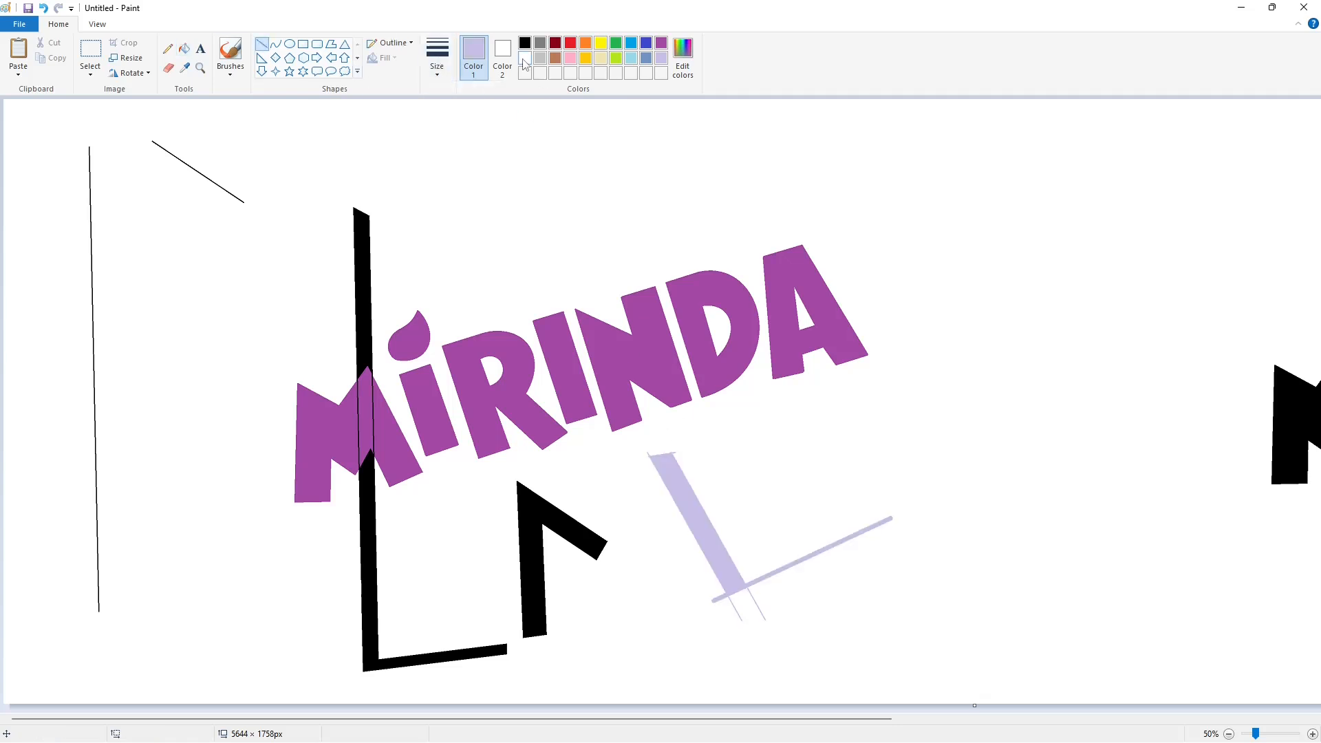
{"action": "left_click", "coordinate": [524, 43]}
{"action": "left_click_drag", "start_coordinate": [854, 529], "coordinate": [866, 549]}
{"action": "left_click", "coordinate": [943, 560]}
- Fill the foot's cut line and leftover end white, and recolor the L-shaped figure black
{"action": "left_click", "coordinate": [1311, 733]}
{"action": "left_click_drag", "start_coordinate": [412, 719], "coordinate": [790, 718]}
{"action": "left_click", "coordinate": [183, 49]}
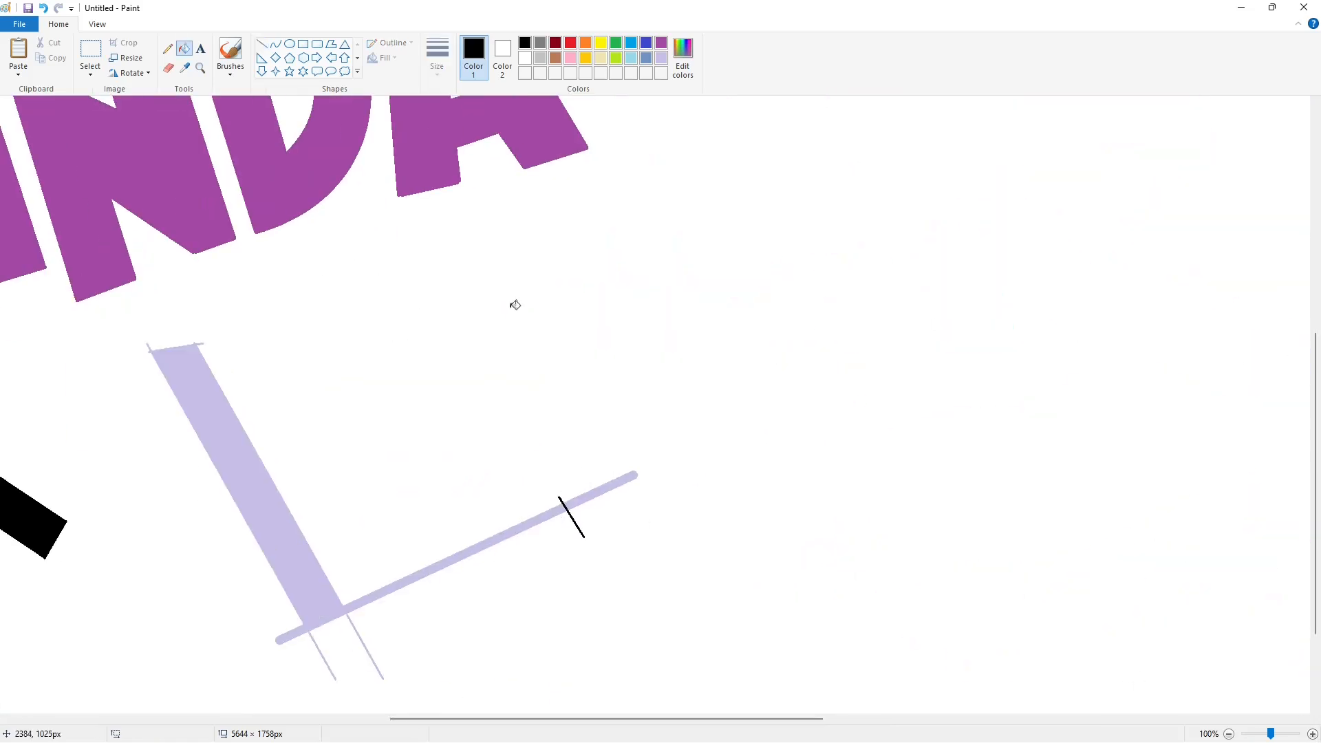
{"action": "left_click", "coordinate": [524, 58]}
{"action": "left_click", "coordinate": [566, 507]}
{"action": "left_click", "coordinate": [579, 500]}
{"action": "left_click_drag", "start_coordinate": [468, 718], "coordinate": [424, 718]}
{"action": "left_click", "coordinate": [527, 43]}
{"action": "left_click", "coordinate": [334, 378]}
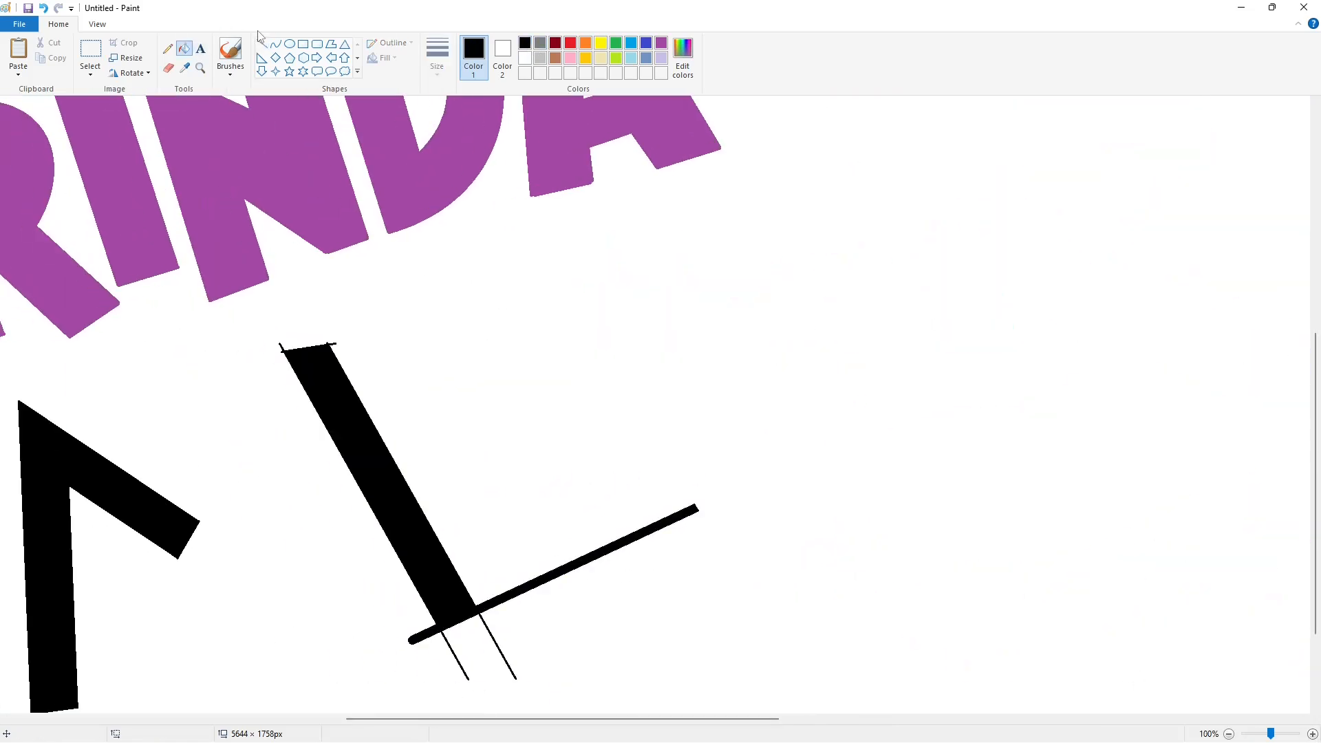
- Trim the overshooting lines at the L-shaped figure's lower corner with white lines and fill the leftover pieces white
{"action": "left_click", "coordinate": [261, 43]}
{"action": "left_click", "coordinate": [437, 56]}
{"action": "left_click", "coordinate": [469, 138]}
{"action": "scroll", "coordinate": [452, 474], "scroll_direction": "down", "scroll_amount": 4}
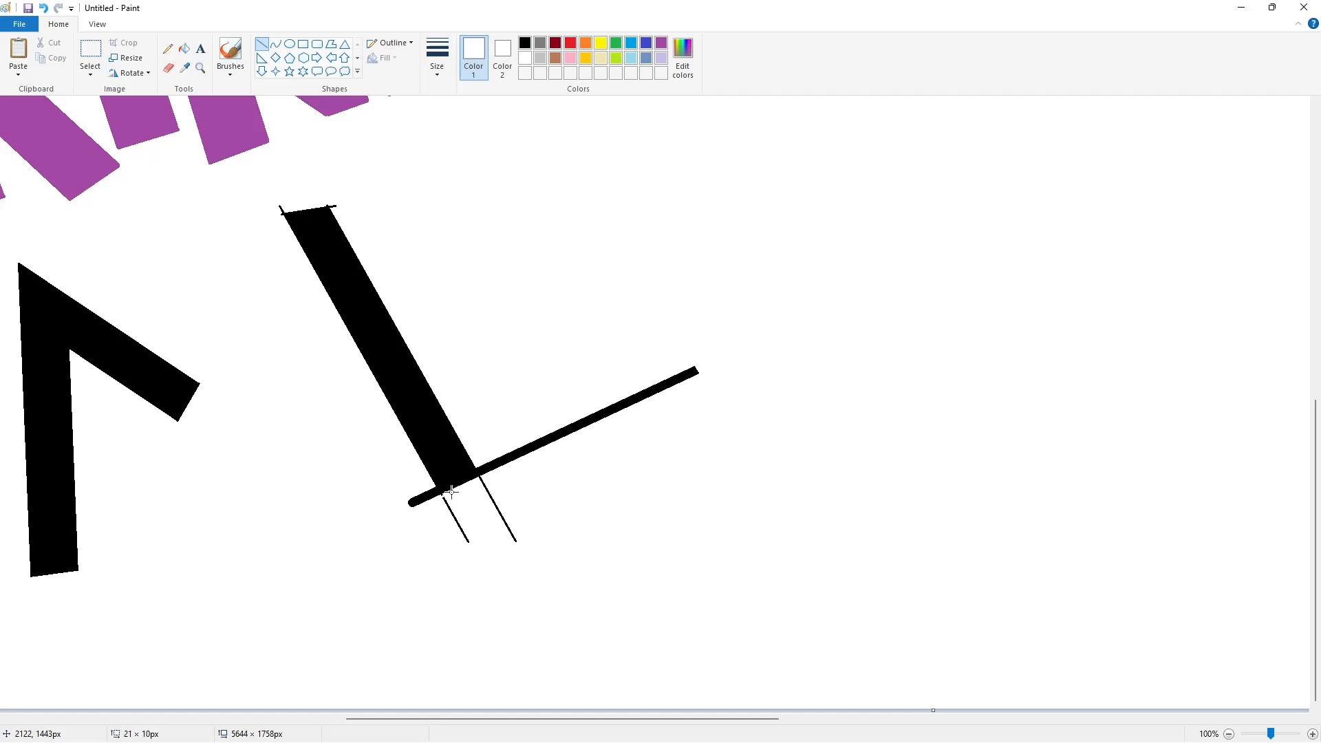
{"action": "key", "text": "Escape"}
{"action": "mouse_move", "coordinate": [443, 495]}
{"action": "left_mouse_down"}
{"action": "mouse_move", "coordinate": [468, 542]}
{"action": "mouse_move", "coordinate": [481, 478]}
{"action": "mouse_move", "coordinate": [455, 518]}
{"action": "left_mouse_up"}
{"action": "left_click", "coordinate": [185, 49]}
{"action": "scroll", "coordinate": [778, 534], "scroll_direction": "down", "scroll_amount": 1}
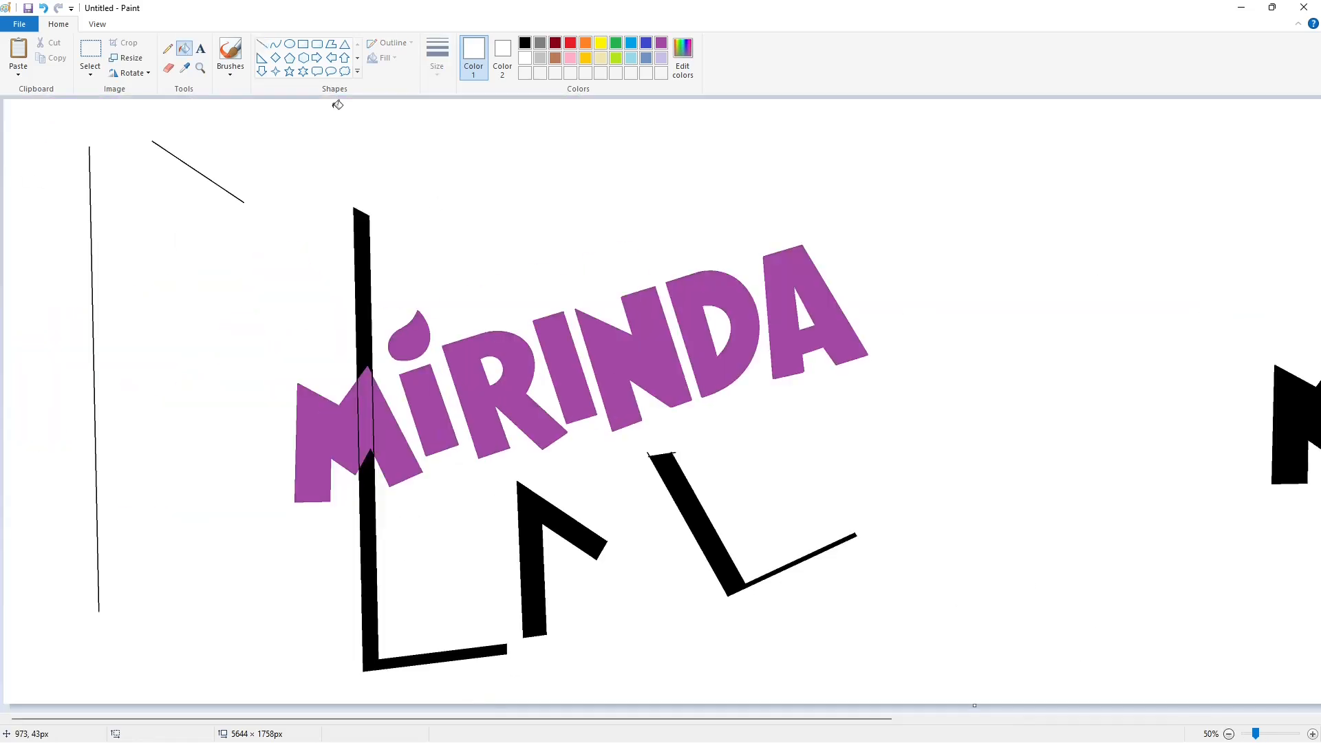
- Draw two long parallel diagonal lines across the D and A, close both ends with short lines, and fill the band black
{"action": "left_click", "coordinate": [262, 43]}
{"action": "left_click", "coordinate": [524, 43]}
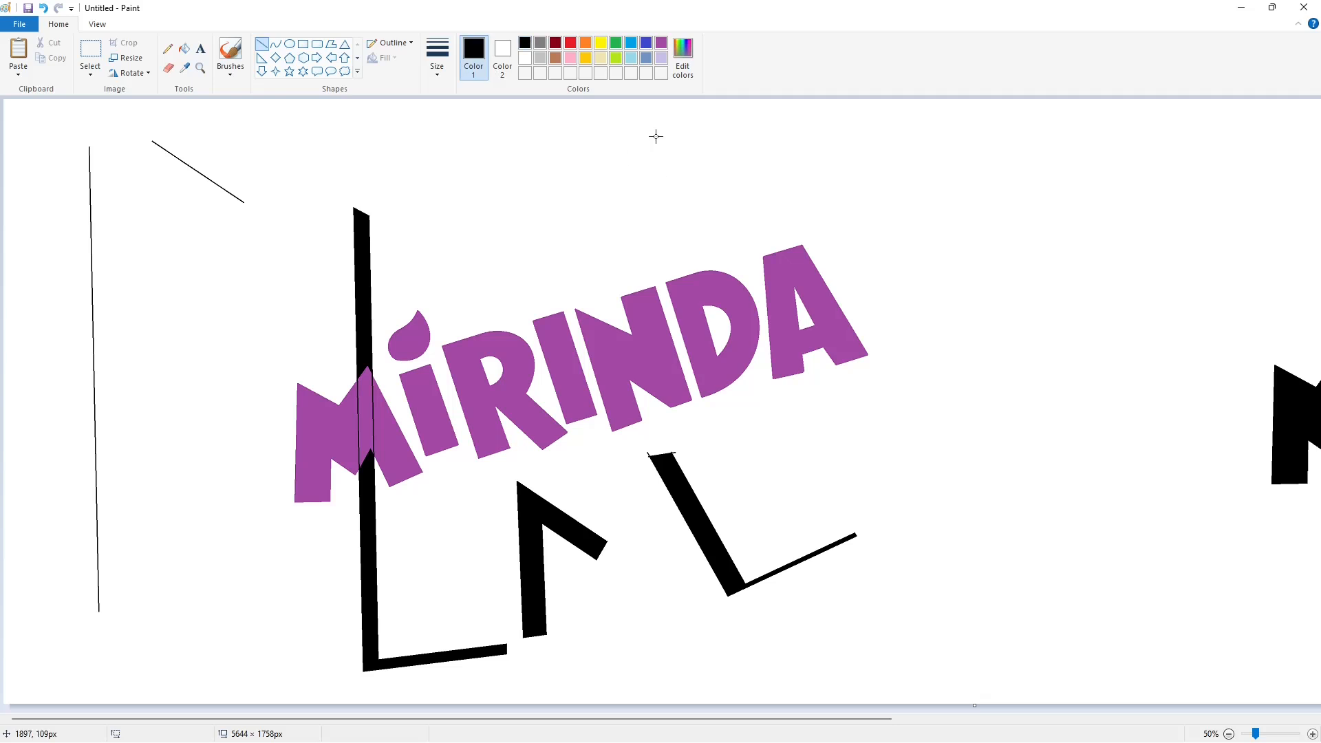
{"action": "mouse_move", "coordinate": [655, 136]}
{"action": "left_mouse_down"}
{"action": "mouse_move", "coordinate": [832, 477]}
{"action": "mouse_move", "coordinate": [890, 548]}
{"action": "left_mouse_up"}
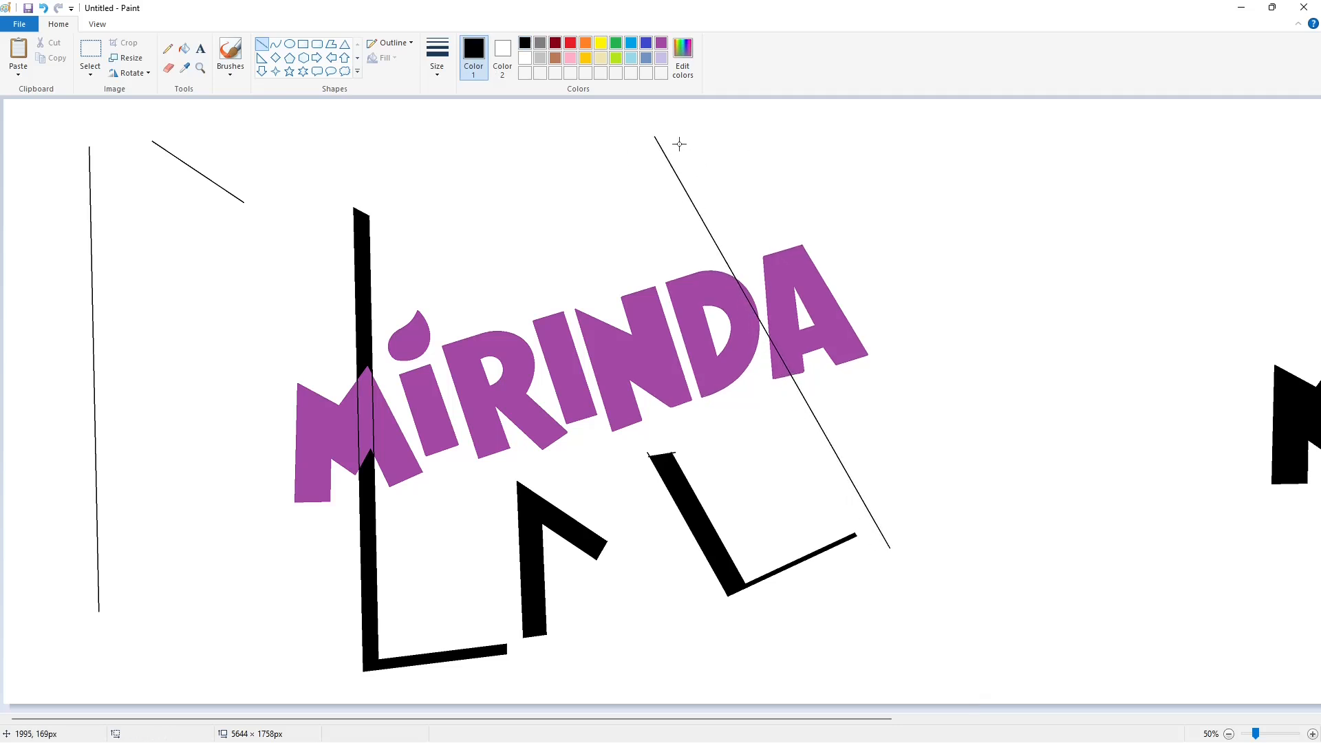
{"action": "left_click_drag", "start_coordinate": [659, 118], "coordinate": [899, 533]}
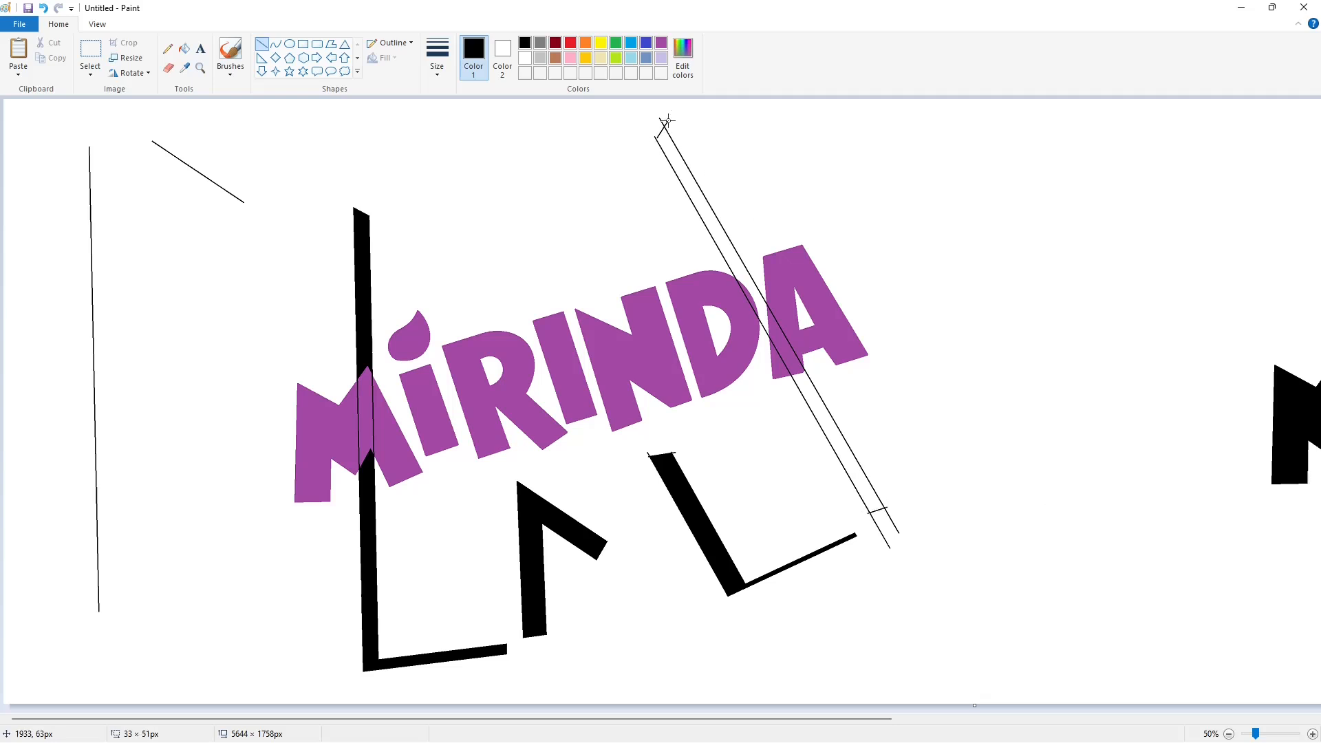
{"action": "left_click", "coordinate": [184, 48]}
{"action": "left_click", "coordinate": [669, 142]}
{"action": "left_click", "coordinate": [819, 400]}
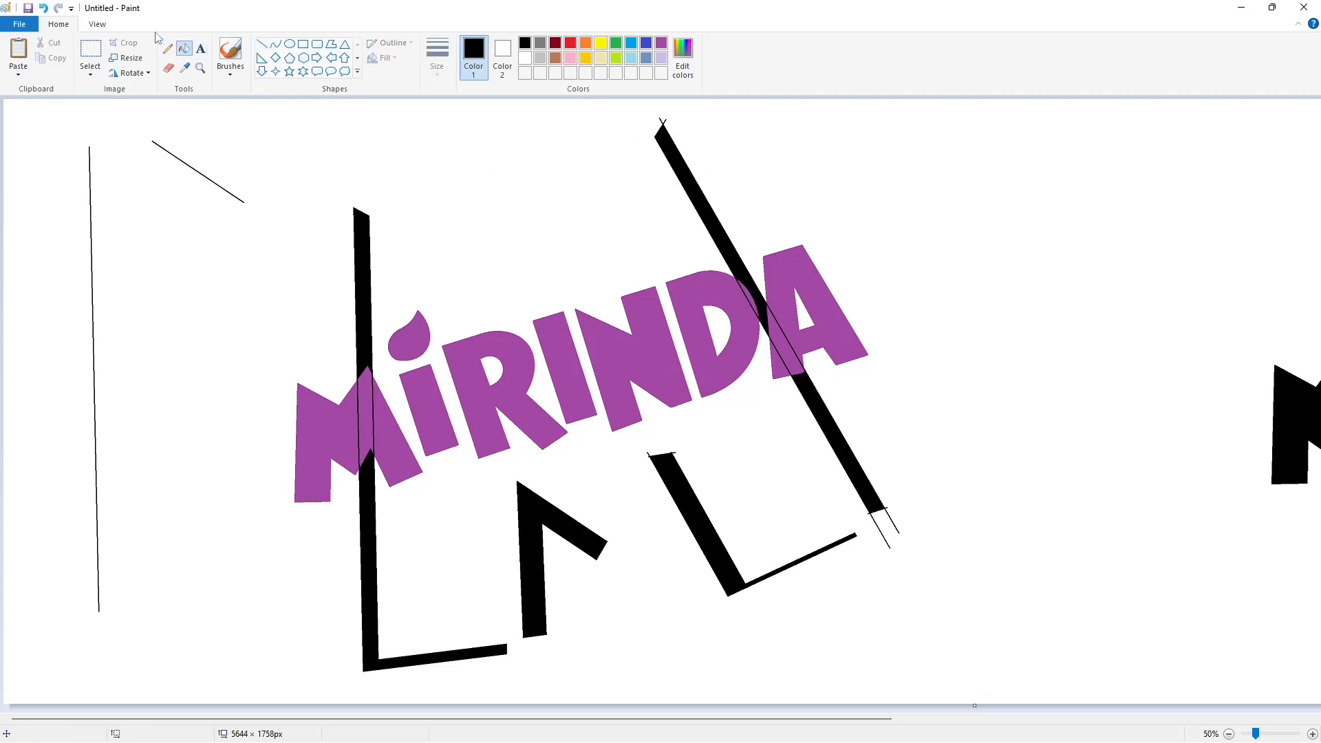
- Recolor the long diagonal band lavender and draw a slanted black line about 107 × 53 px across its lower end
{"action": "left_click", "coordinate": [661, 57]}
{"action": "left_click", "coordinate": [665, 136]}
{"action": "left_click", "coordinate": [262, 43]}
{"action": "left_click", "coordinate": [524, 43]}
{"action": "left_click_drag", "start_coordinate": [862, 510], "coordinate": [898, 493]}
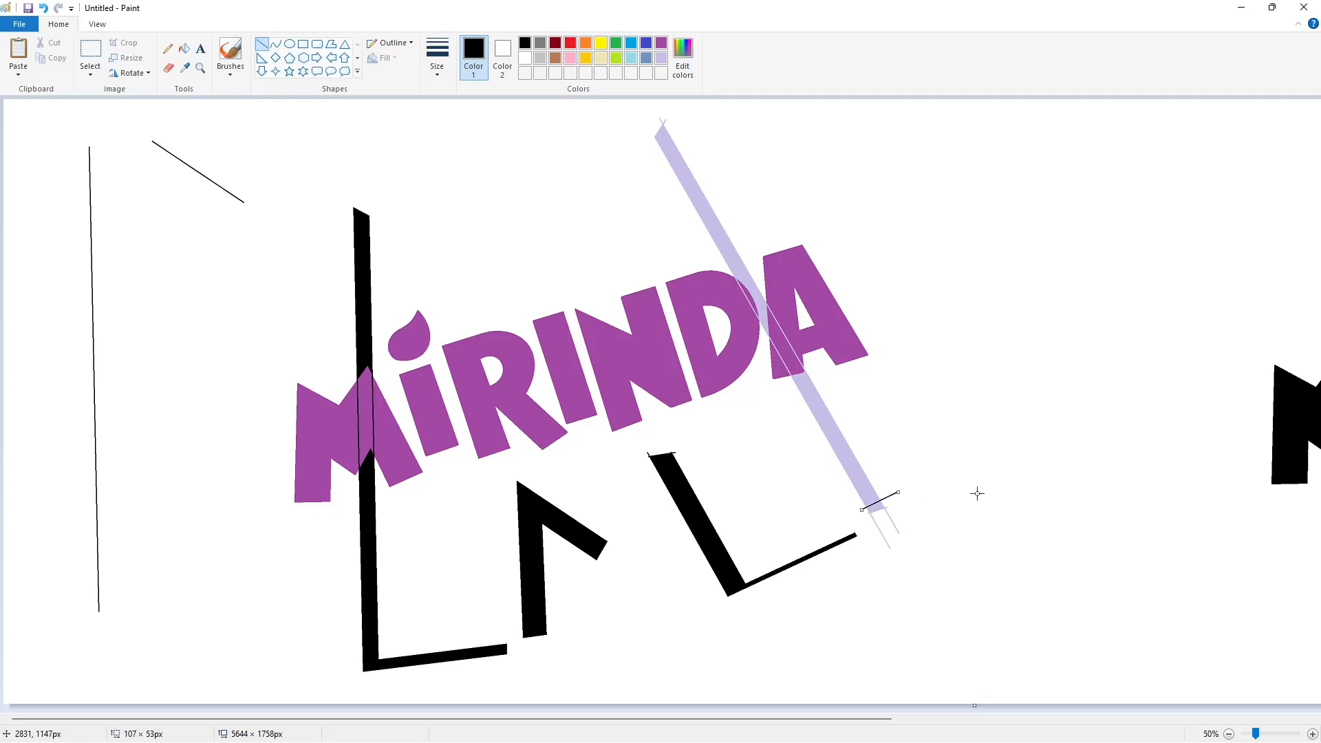
{"action": "left_click", "coordinate": [1008, 527]}
- Fill the cut line and leftovers at the diagonal band's lower end white, and recolor the band black
{"action": "left_click", "coordinate": [1311, 733]}
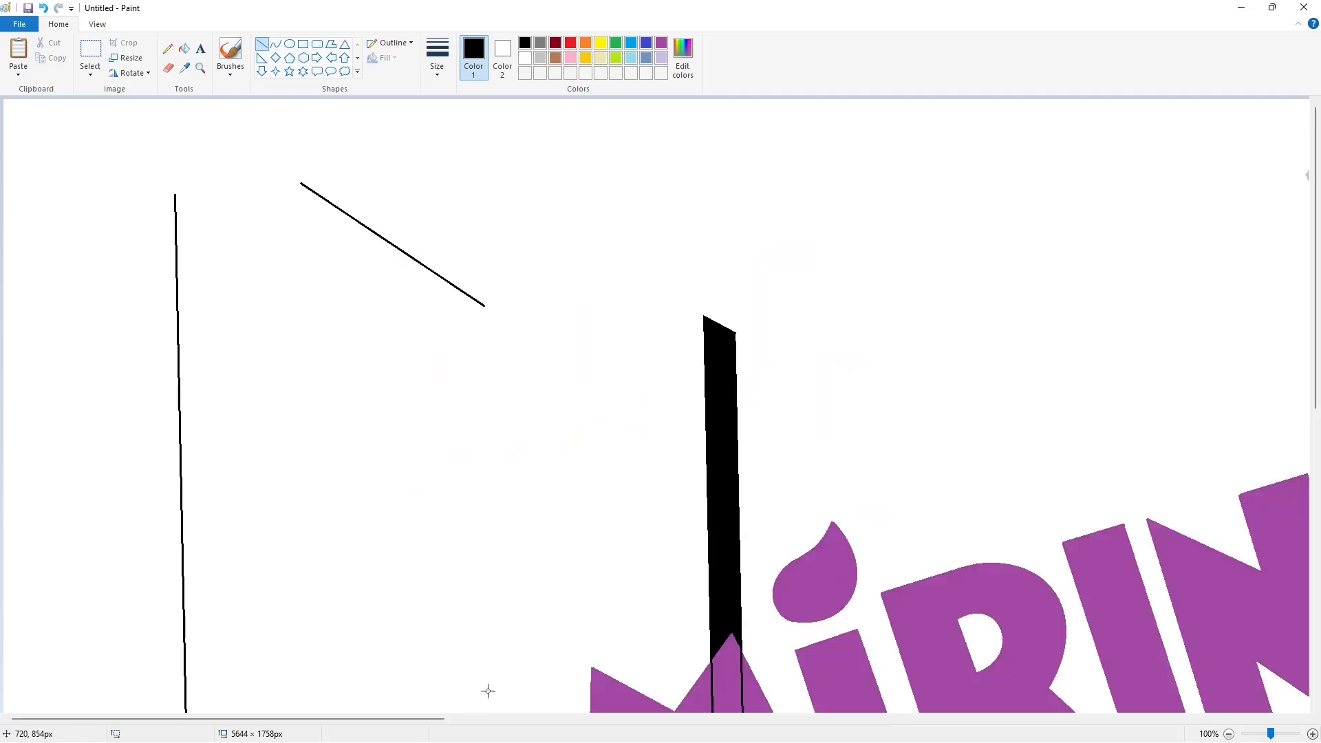
{"action": "left_click_drag", "start_coordinate": [413, 718], "coordinate": [764, 718]}
{"action": "scroll", "coordinate": [398, 118], "scroll_direction": "down", "scroll_amount": 3}
{"action": "left_click", "coordinate": [183, 48]}
{"action": "left_click", "coordinate": [525, 58]}
{"action": "left_click", "coordinate": [694, 605]}
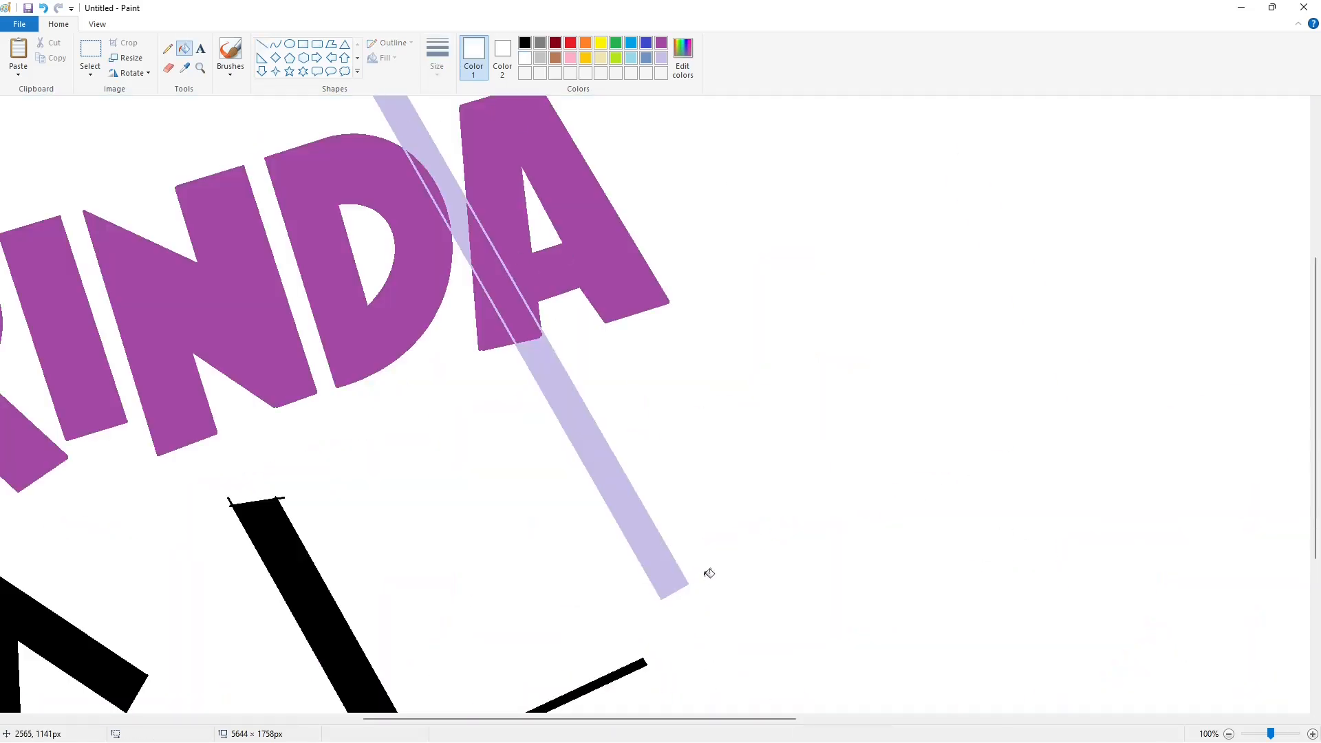
{"action": "scroll", "coordinate": [709, 573], "scroll_direction": "up", "scroll_amount": 3}
{"action": "left_click", "coordinate": [525, 42]}
{"action": "left_click", "coordinate": [323, 268]}
- Erase the overshooting line ends at the diagonal band's upper tip with a white line and a thicker white pencil
{"action": "left_click", "coordinate": [262, 43]}
{"action": "left_click", "coordinate": [525, 58]}
{"action": "left_click_drag", "start_coordinate": [254, 153], "coordinate": [267, 137]}
{"action": "left_click", "coordinate": [313, 138]}
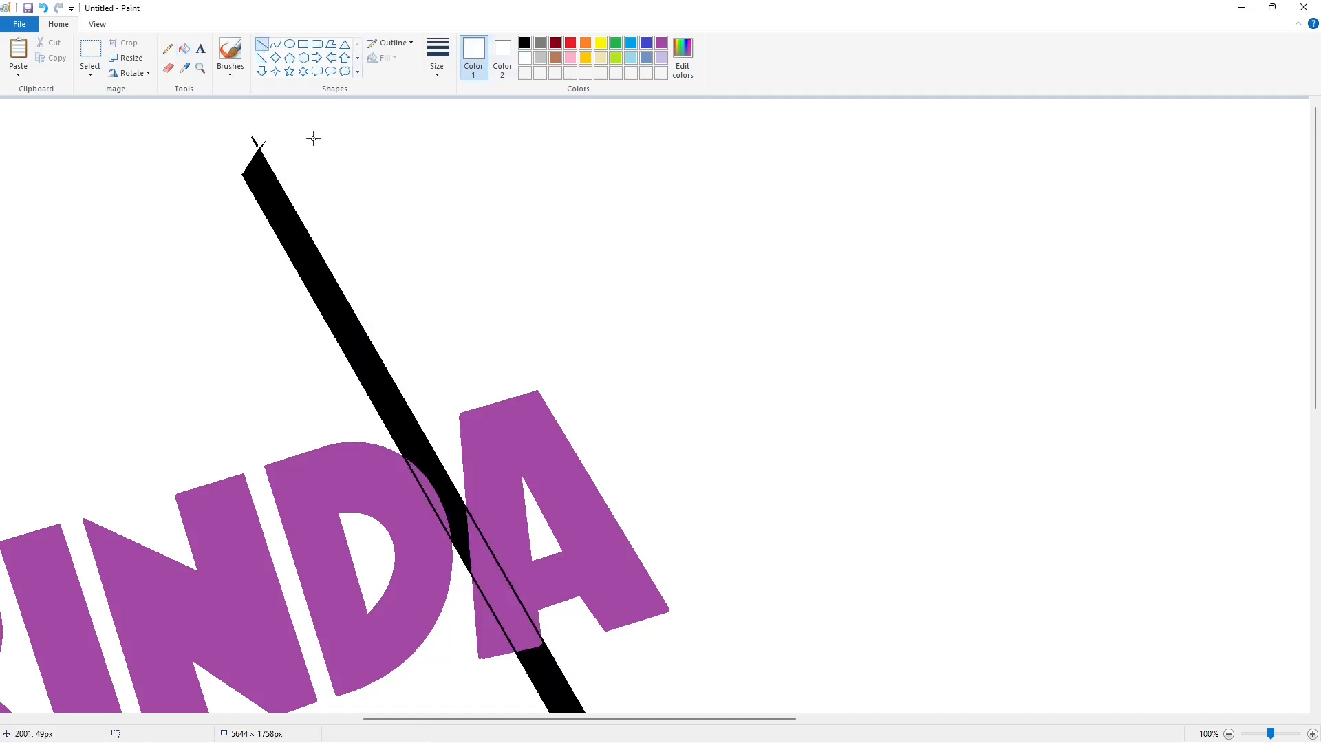
{"action": "left_click", "coordinate": [168, 48]}
{"action": "left_click", "coordinate": [437, 58]}
{"action": "left_click", "coordinate": [461, 179]}
{"action": "scroll", "coordinate": [613, 342], "scroll_direction": "down", "scroll_amount": 5}
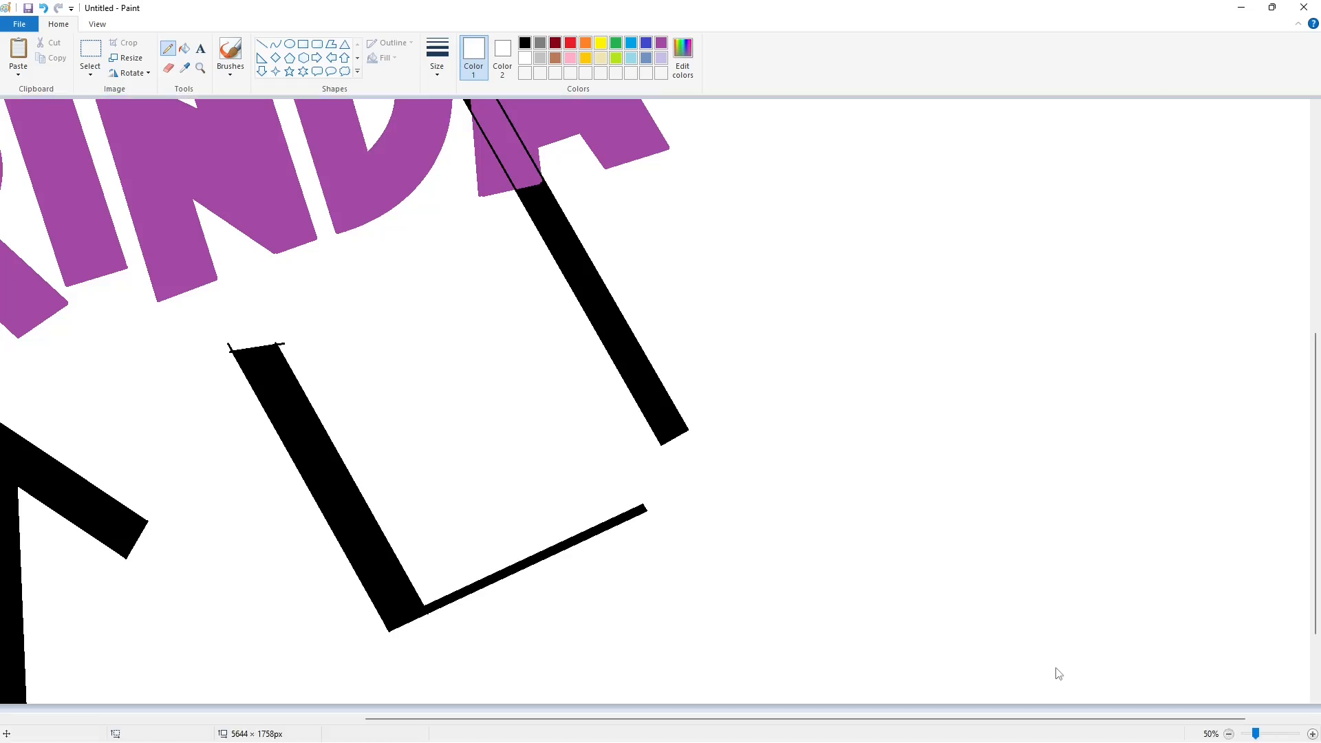
{"action": "scroll", "coordinate": [855, 604], "scroll_direction": "down", "scroll_amount": 1, "text": "ctrl"}
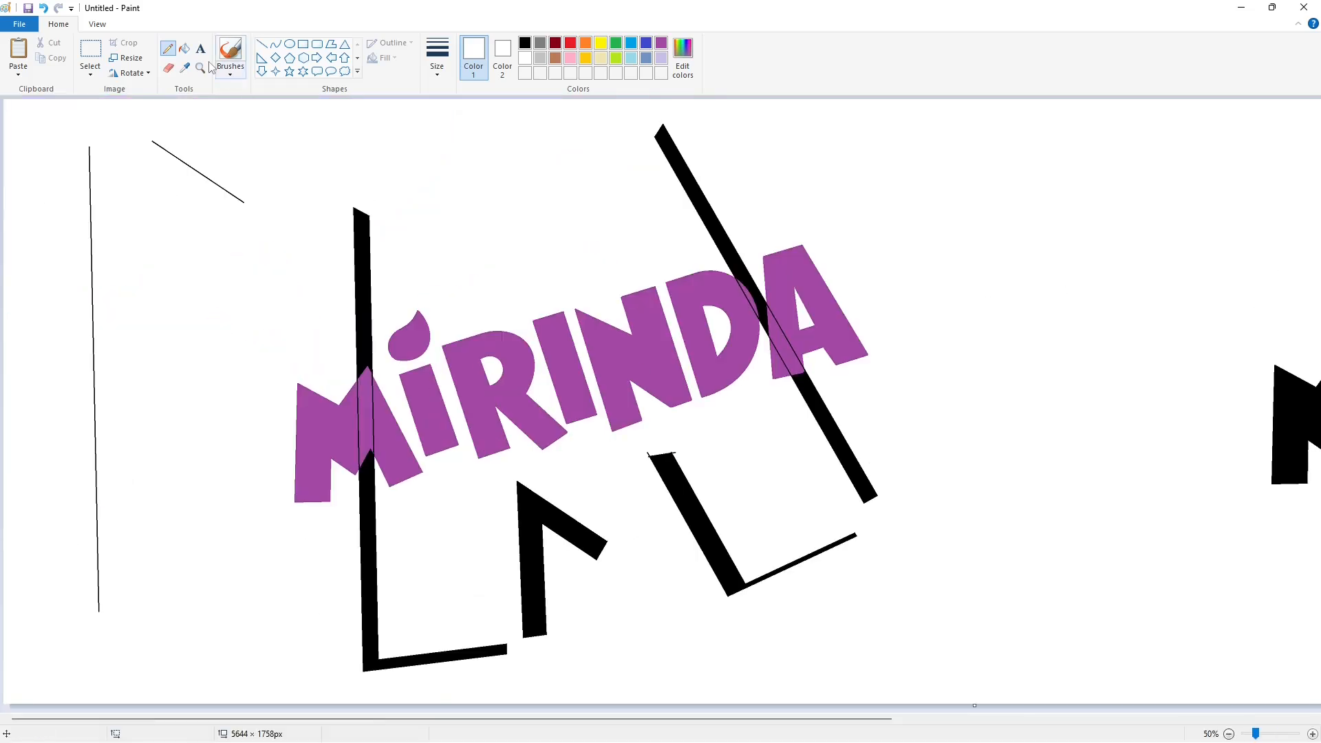
- Fill all four black shapes over and below the lettering lavender
{"action": "left_click", "coordinate": [184, 48]}
{"action": "left_click", "coordinate": [661, 57]}
{"action": "left_click", "coordinate": [695, 189]}
{"action": "left_click", "coordinate": [681, 506]}
{"action": "left_click", "coordinate": [530, 530]}
{"action": "left_click", "coordinate": [368, 533]}
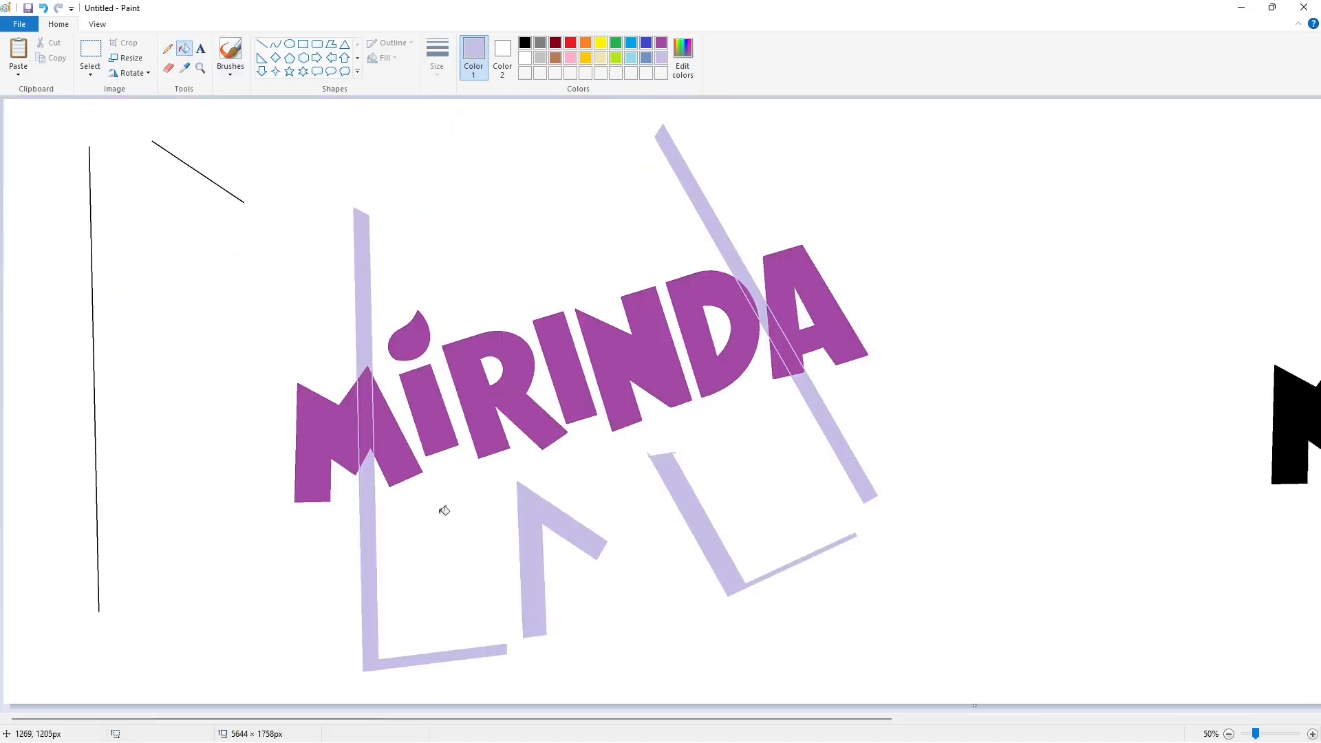
- Draw a thickened, nearly vertical black line about 25 × 1401 px beside the upright lavender bar, through the lettering's i
{"action": "left_click", "coordinate": [261, 43]}
{"action": "left_click", "coordinate": [437, 58]}
{"action": "left_click", "coordinate": [468, 172]}
{"action": "left_click", "coordinate": [525, 43]}
{"action": "left_click_drag", "start_coordinate": [402, 650], "coordinate": [394, 169]}
{"action": "key", "text": "ctrl+plus"}
{"action": "key", "text": "ctrl+plus"}
{"action": "key", "text": "ctrl+plus"}
{"action": "key", "text": "ctrl+plus"}
{"action": "key", "text": "ctrl+plus"}
{"action": "key", "text": "ctrl+plus"}
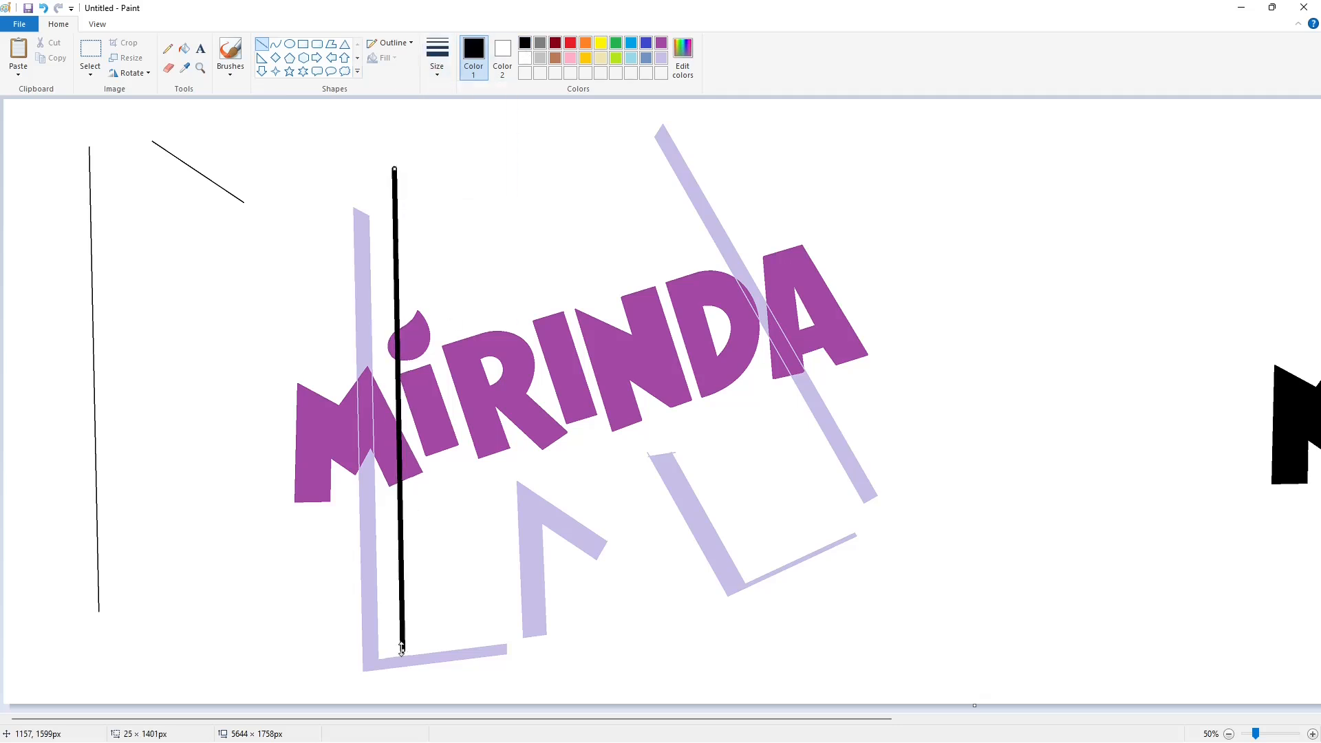
{"action": "left_click", "coordinate": [519, 641]}
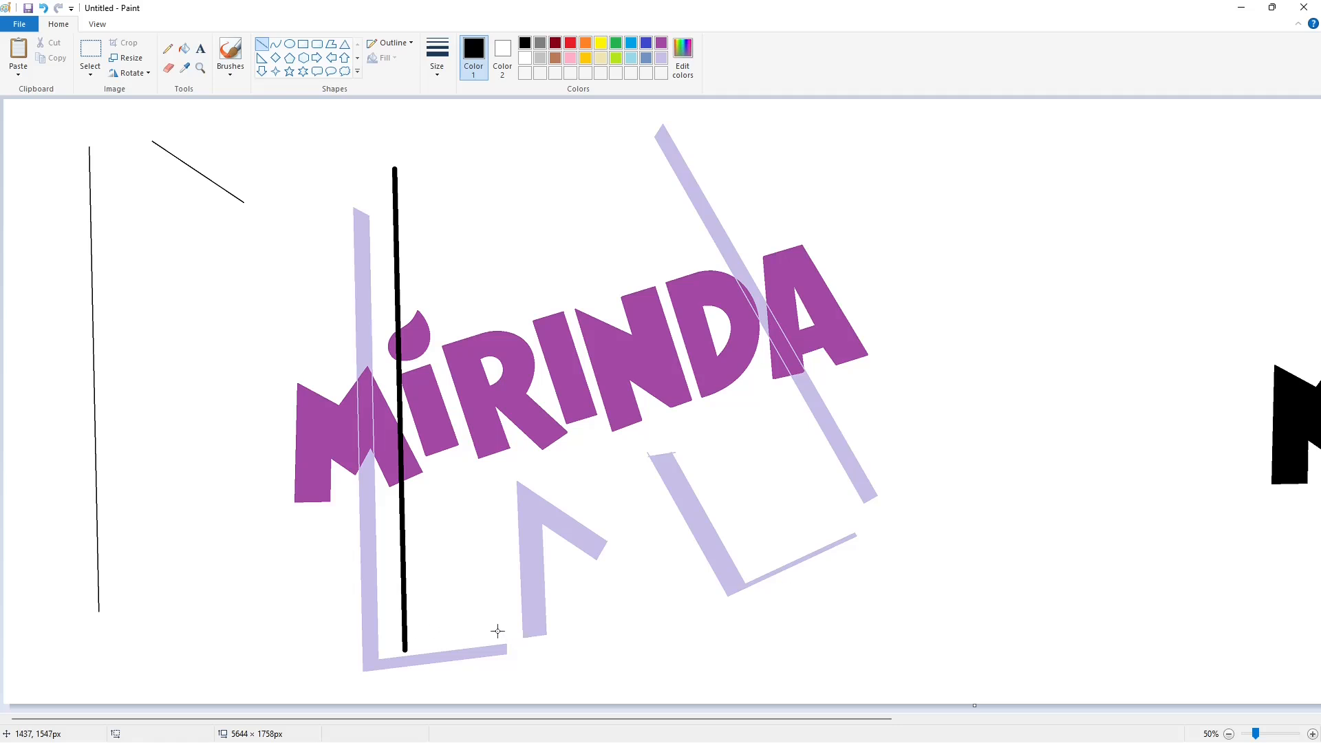
- Outline the left leg's lower edge and inner side, plus the V-shaped notch between the legs, with thick black lines
{"action": "mouse_move", "coordinate": [405, 646]}
{"action": "left_mouse_down"}
{"action": "mouse_move", "coordinate": [542, 625]}
{"action": "mouse_move", "coordinate": [530, 457]}
{"action": "left_mouse_up"}
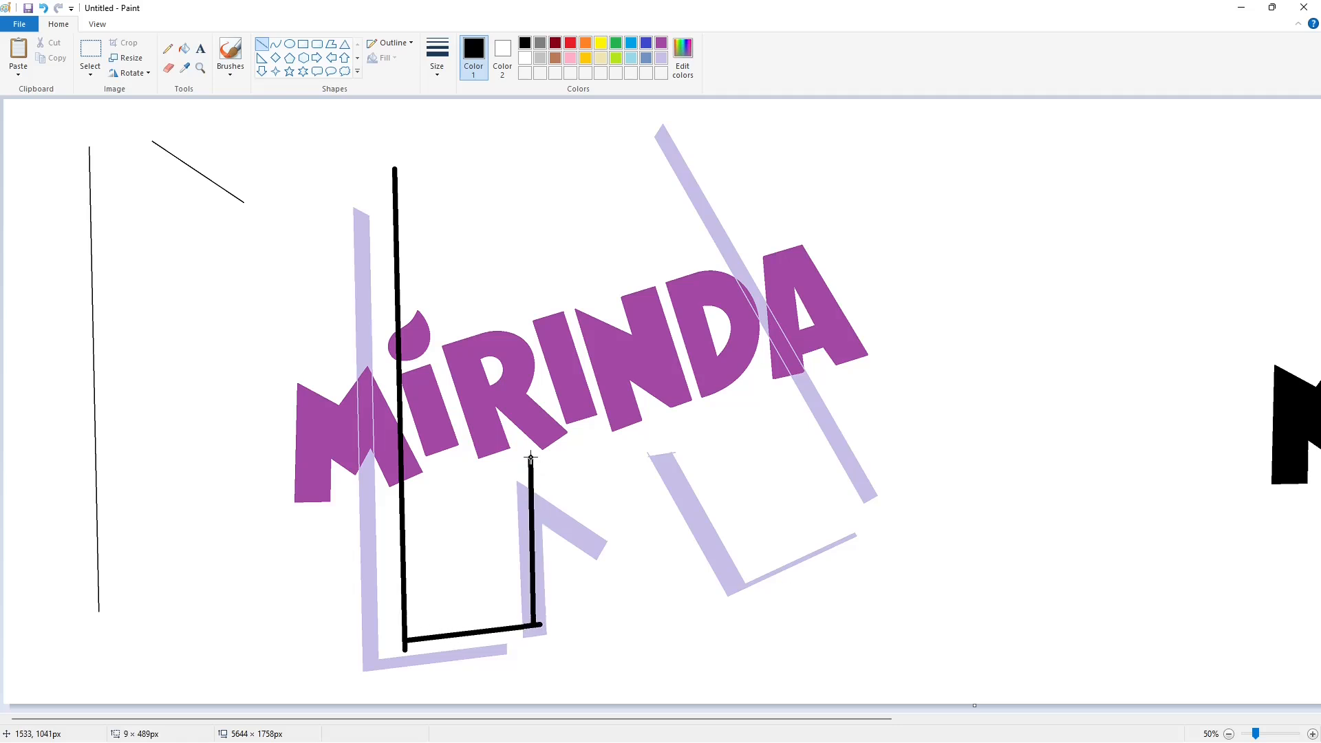
{"action": "left_click_drag", "start_coordinate": [537, 624], "coordinate": [541, 626]}
{"action": "left_click", "coordinate": [605, 597]}
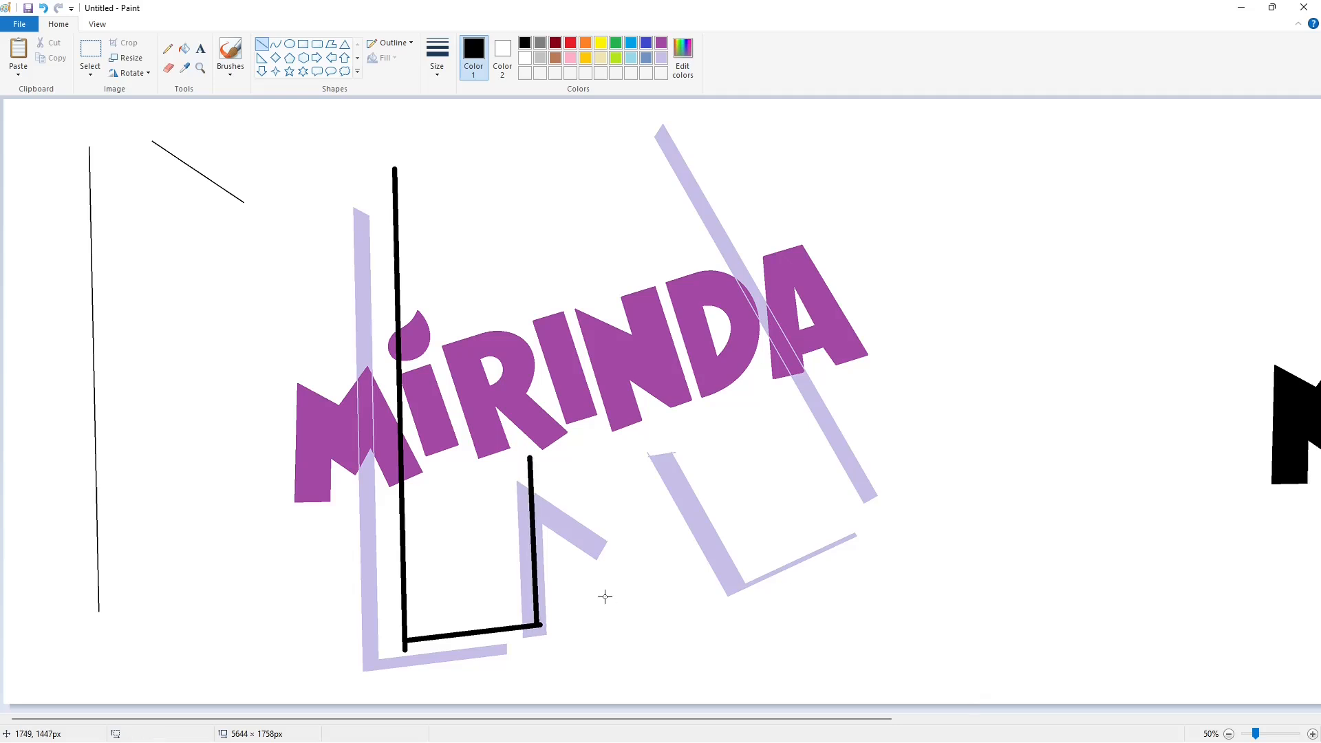
{"action": "mouse_move", "coordinate": [530, 478]}
{"action": "left_mouse_down"}
{"action": "mouse_move", "coordinate": [642, 552]}
{"action": "mouse_move", "coordinate": [623, 520]}
{"action": "mouse_move", "coordinate": [681, 417]}
{"action": "left_mouse_up"}
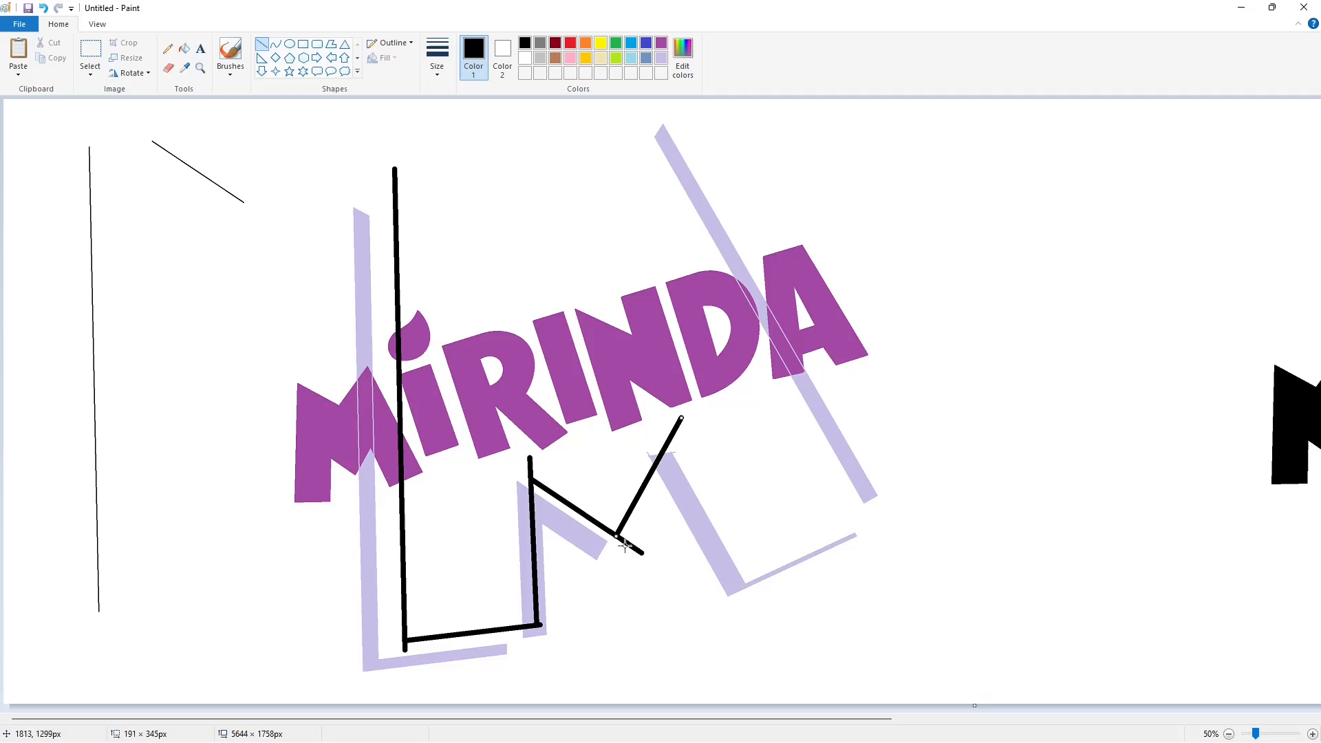
{"action": "left_click", "coordinate": [711, 483]}
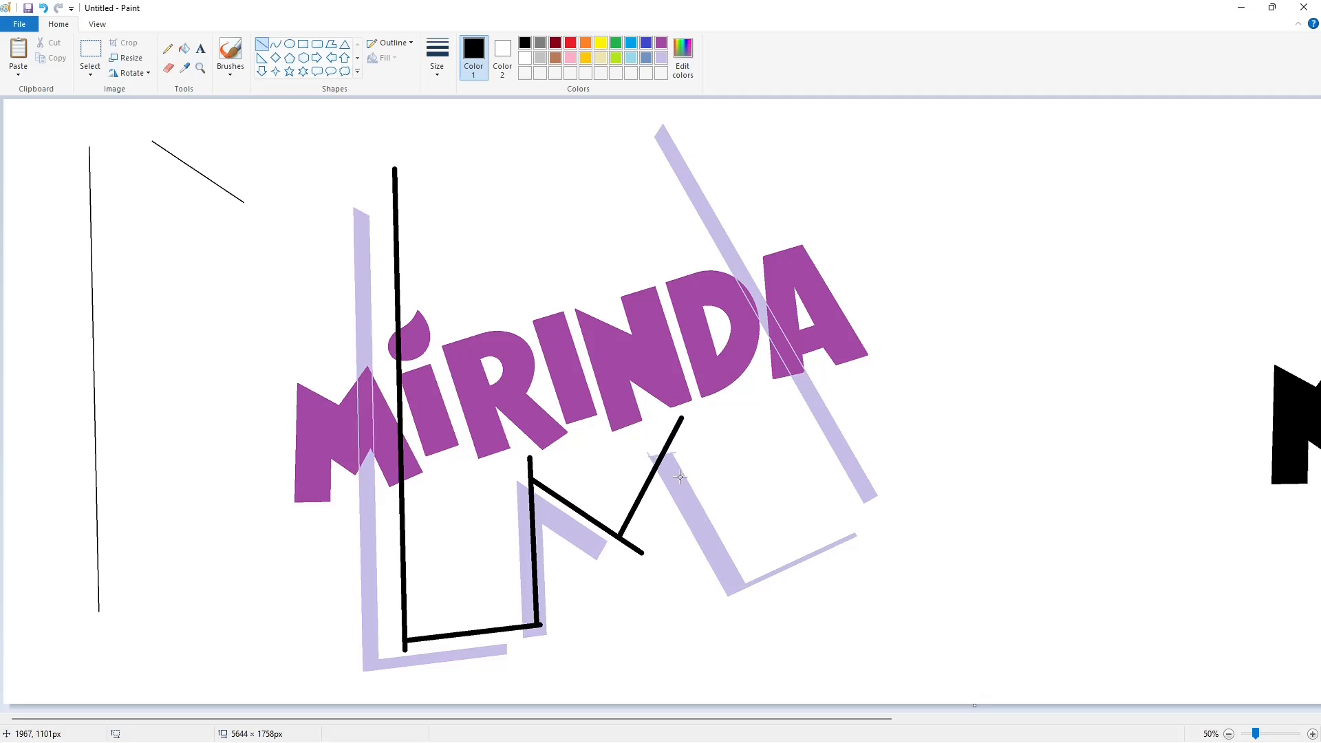
- Outline the right leg's inner side, lower edge and long outer side with thick black lines alongside the lavender shapes
{"action": "left_click_drag", "start_coordinate": [663, 431], "coordinate": [741, 573]}
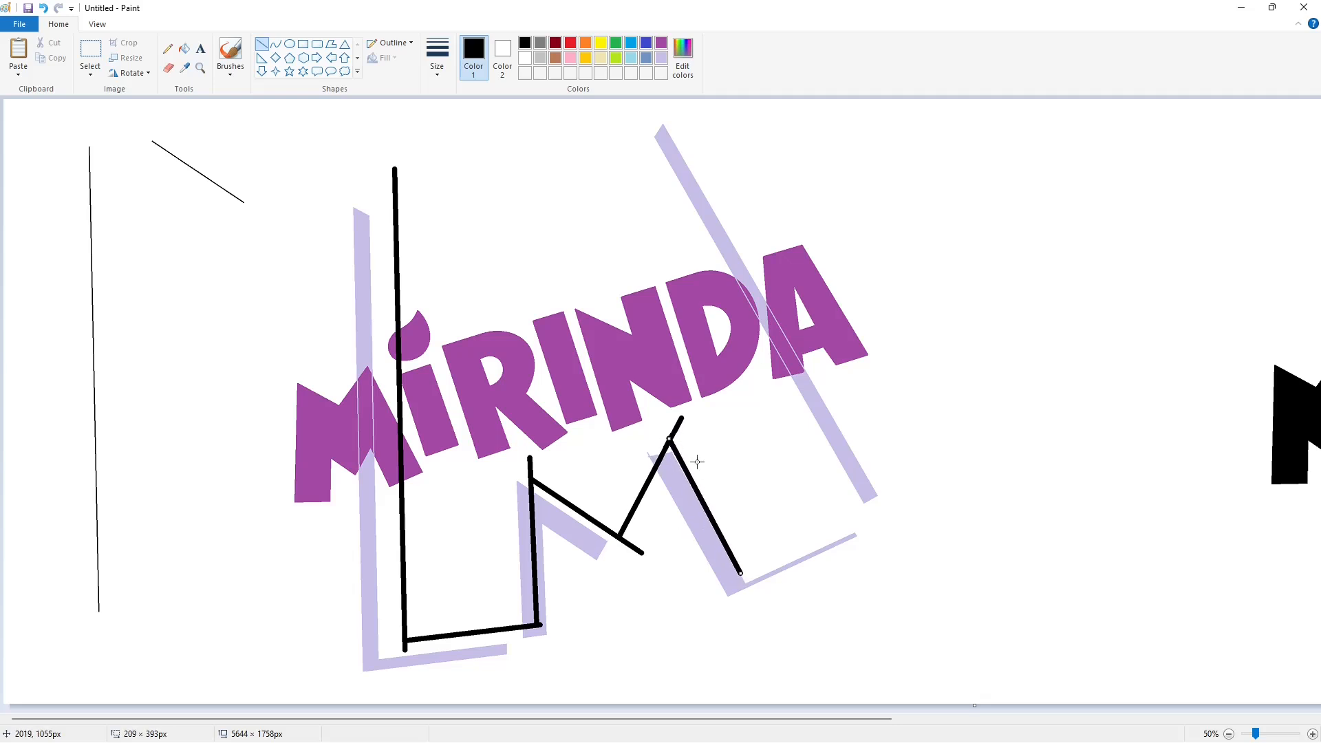
{"action": "left_click_drag", "start_coordinate": [663, 431], "coordinate": [660, 429]}
{"action": "left_click", "coordinate": [814, 516]}
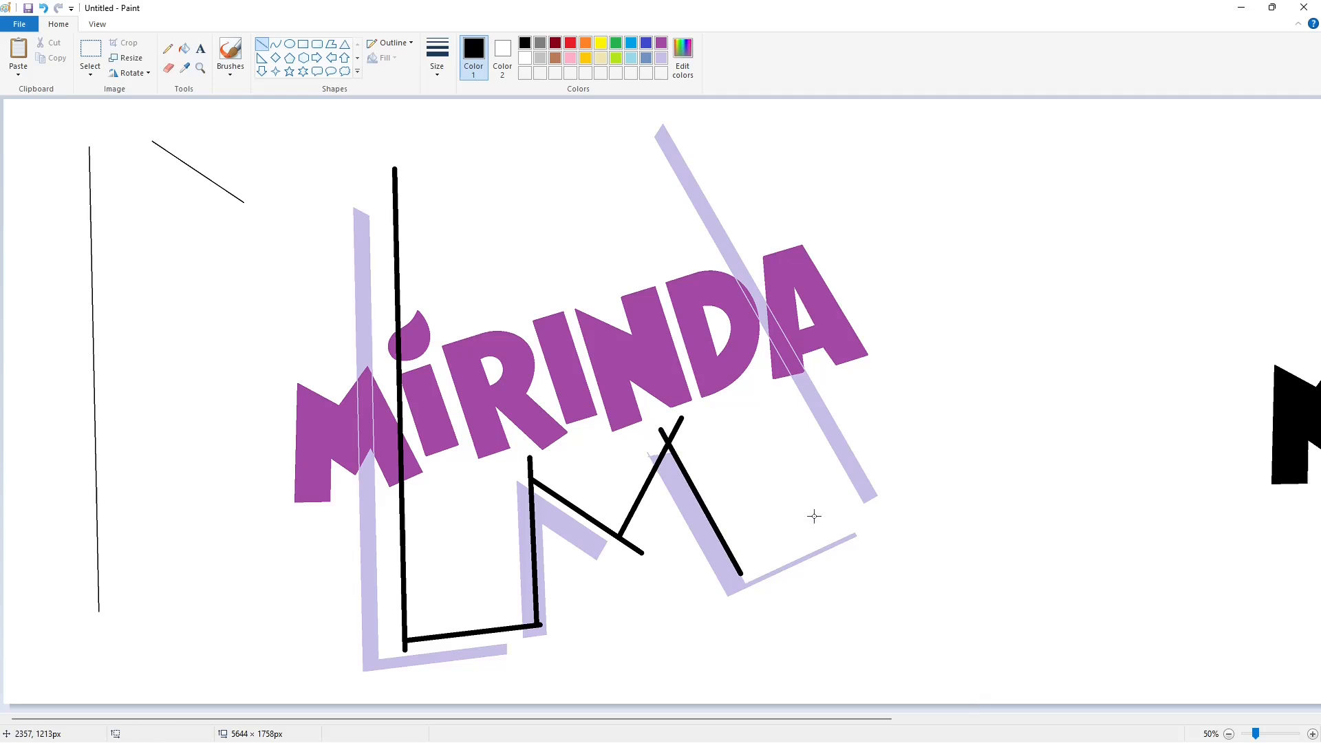
{"action": "mouse_move", "coordinate": [739, 571]}
{"action": "left_mouse_down"}
{"action": "mouse_move", "coordinate": [873, 508]}
{"action": "mouse_move", "coordinate": [654, 131]}
{"action": "mouse_move", "coordinate": [626, 110]}
{"action": "left_mouse_up"}
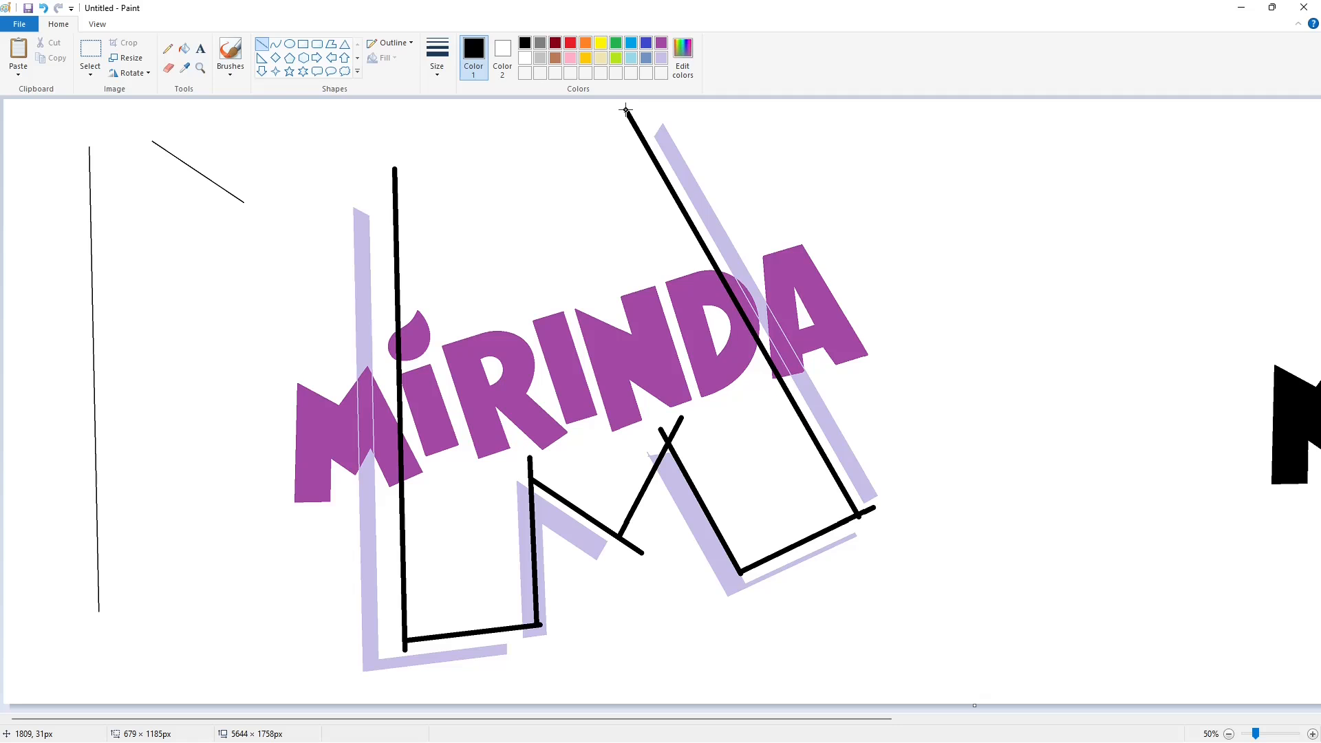
{"action": "left_click", "coordinate": [973, 357]}
- Draw two thick black diagonals meeting above the lettering as the upper V, extending the gentler one to about 817 × 377 px
{"action": "left_click_drag", "start_coordinate": [540, 300], "coordinate": [668, 110]}
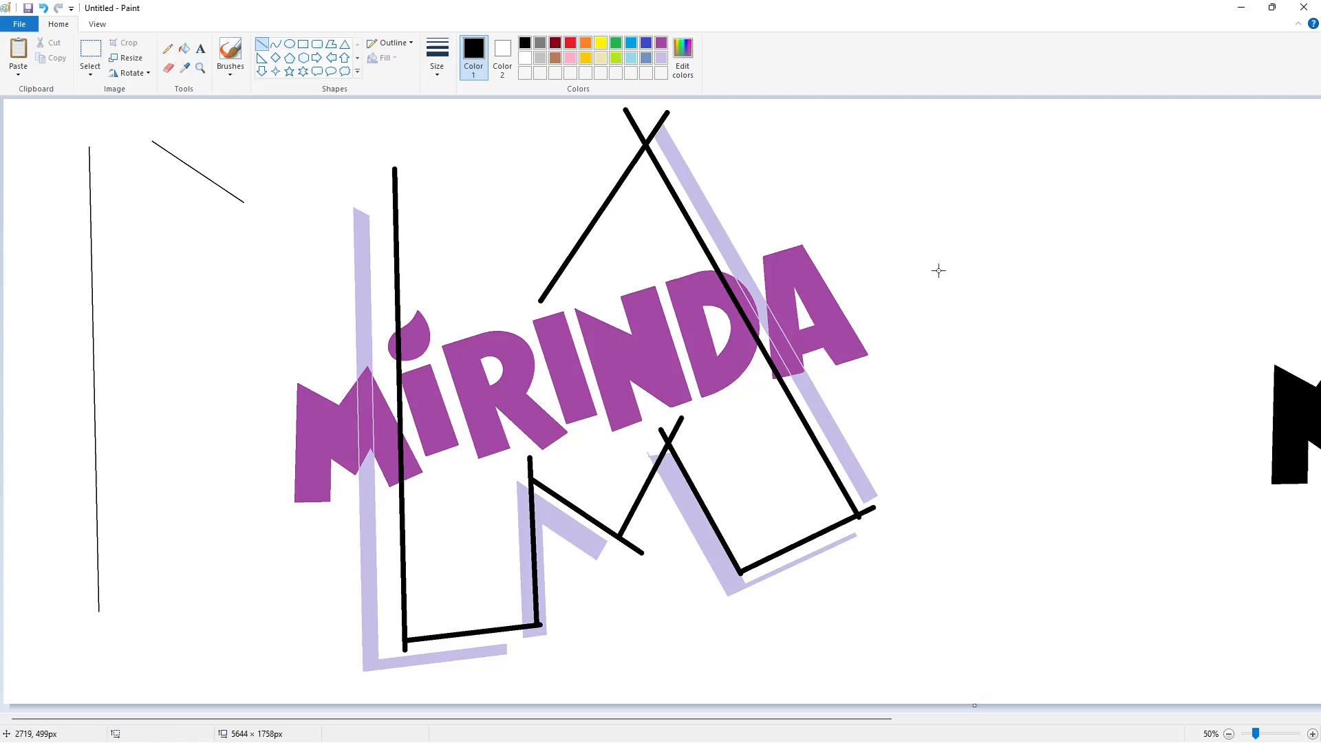
{"action": "mouse_move", "coordinate": [548, 289]}
{"action": "left_mouse_down"}
{"action": "mouse_move", "coordinate": [443, 206]}
{"action": "mouse_move", "coordinate": [311, 184]}
{"action": "mouse_move", "coordinate": [574, 296]}
{"action": "left_mouse_up"}
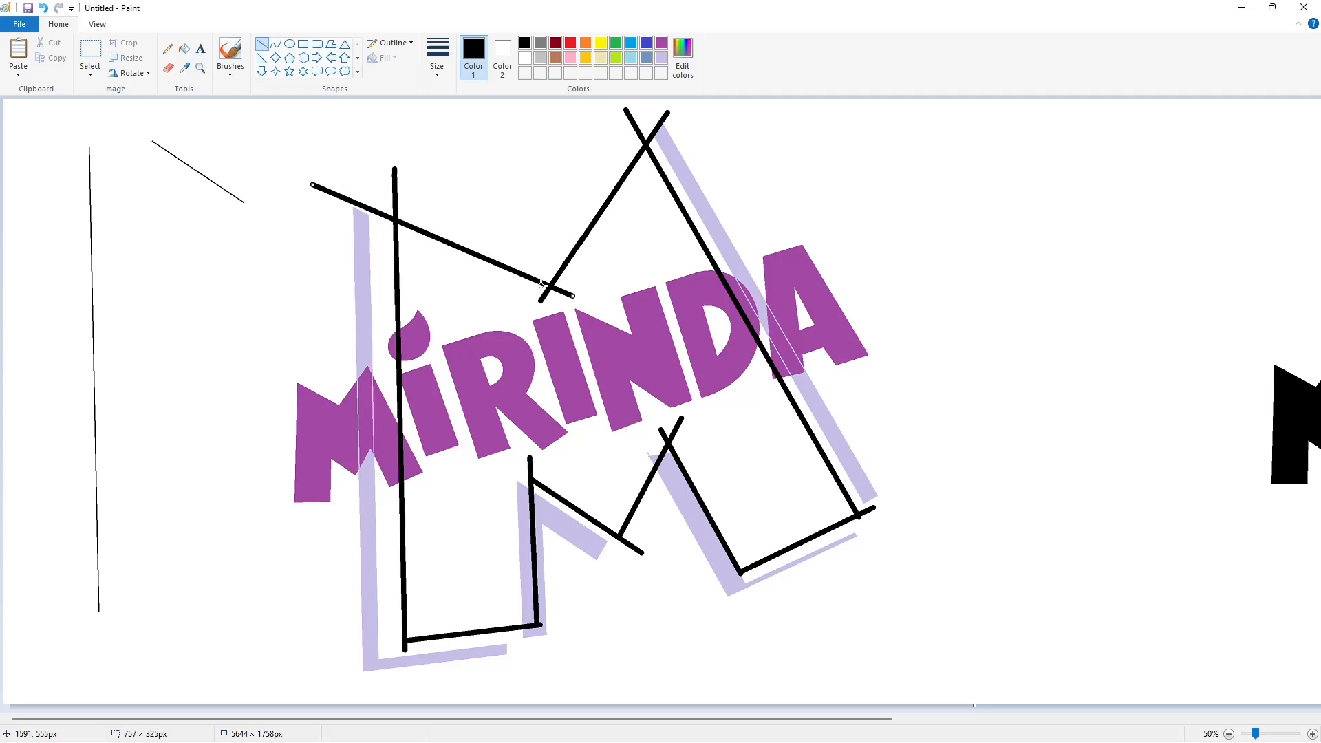
{"action": "left_click_drag", "start_coordinate": [311, 185], "coordinate": [291, 165]}
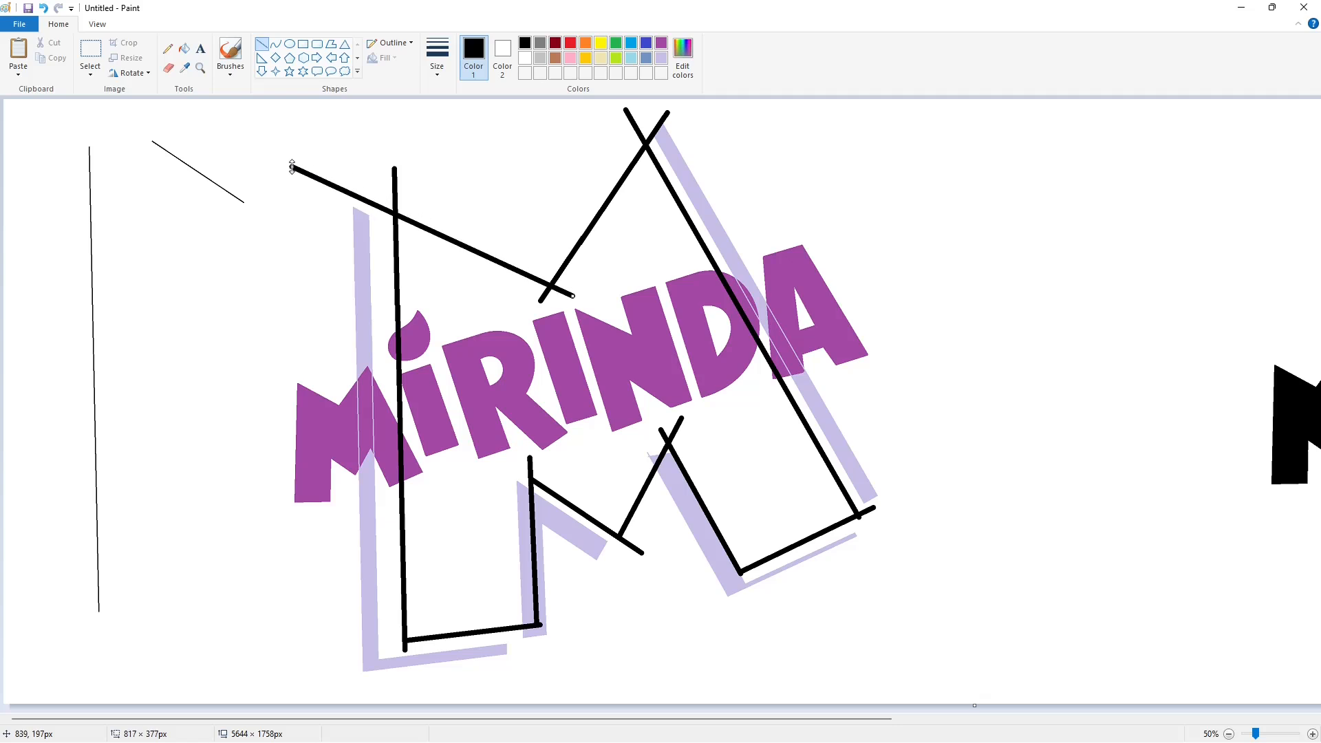
- Draw a thick black line about 301 × 423 px parallel to the upper V's steeper diagonal, on its outer left side
{"action": "left_click", "coordinate": [861, 295]}
{"action": "left_click_drag", "start_coordinate": [533, 269], "coordinate": [633, 123]}
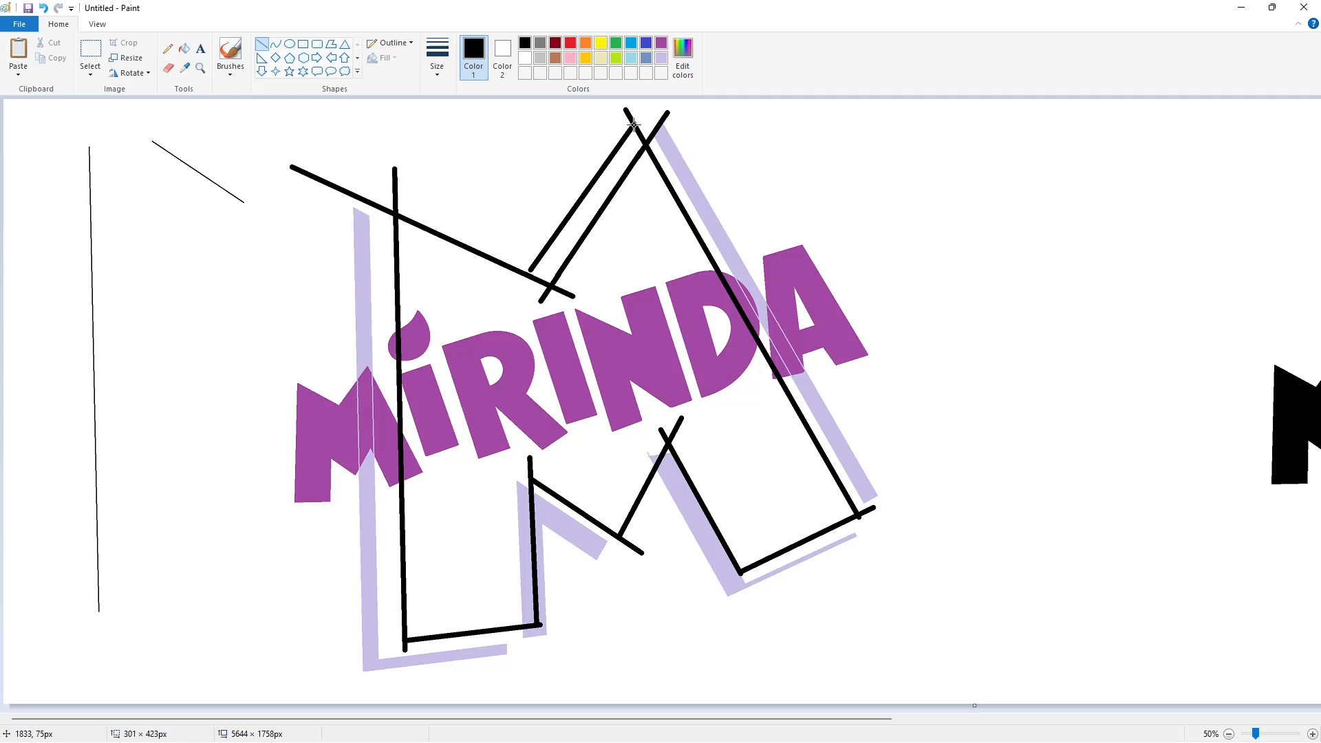
{"action": "left_click", "coordinate": [920, 284]}
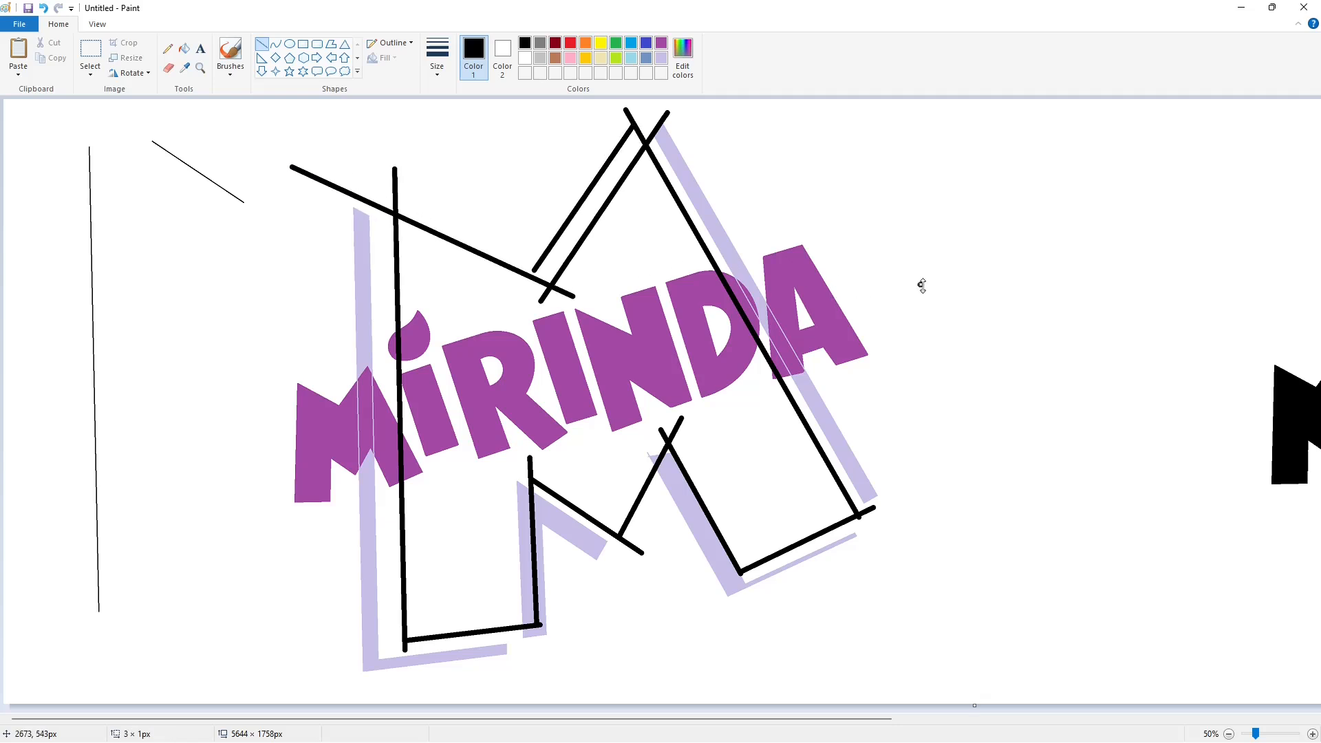
- Cut the overhanging line ends at the M's upper-left corner with white lines and fill the leftover pieces white
{"action": "left_click", "coordinate": [1310, 733]}
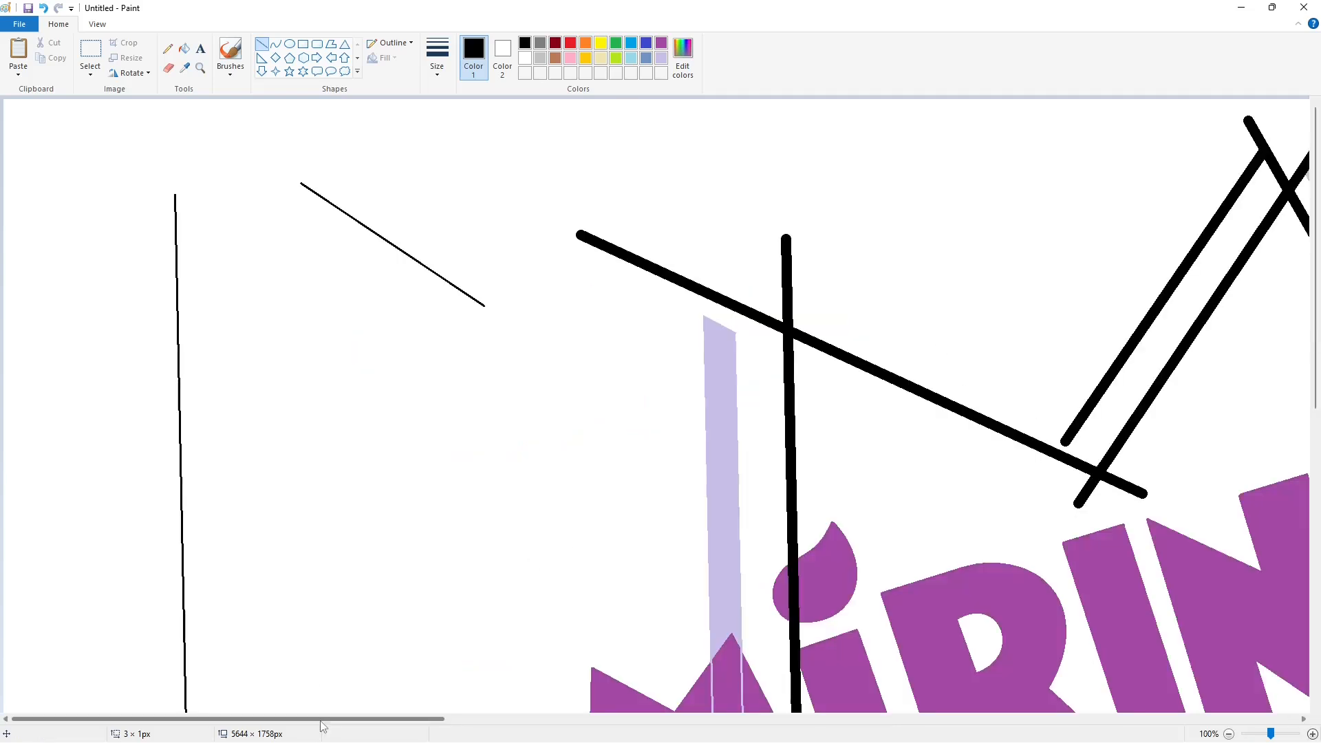
{"action": "left_click_drag", "start_coordinate": [322, 719], "coordinate": [354, 719]}
{"action": "left_click", "coordinate": [437, 57]}
{"action": "left_click", "coordinate": [524, 58]}
{"action": "left_click_drag", "start_coordinate": [680, 350], "coordinate": [682, 288]}
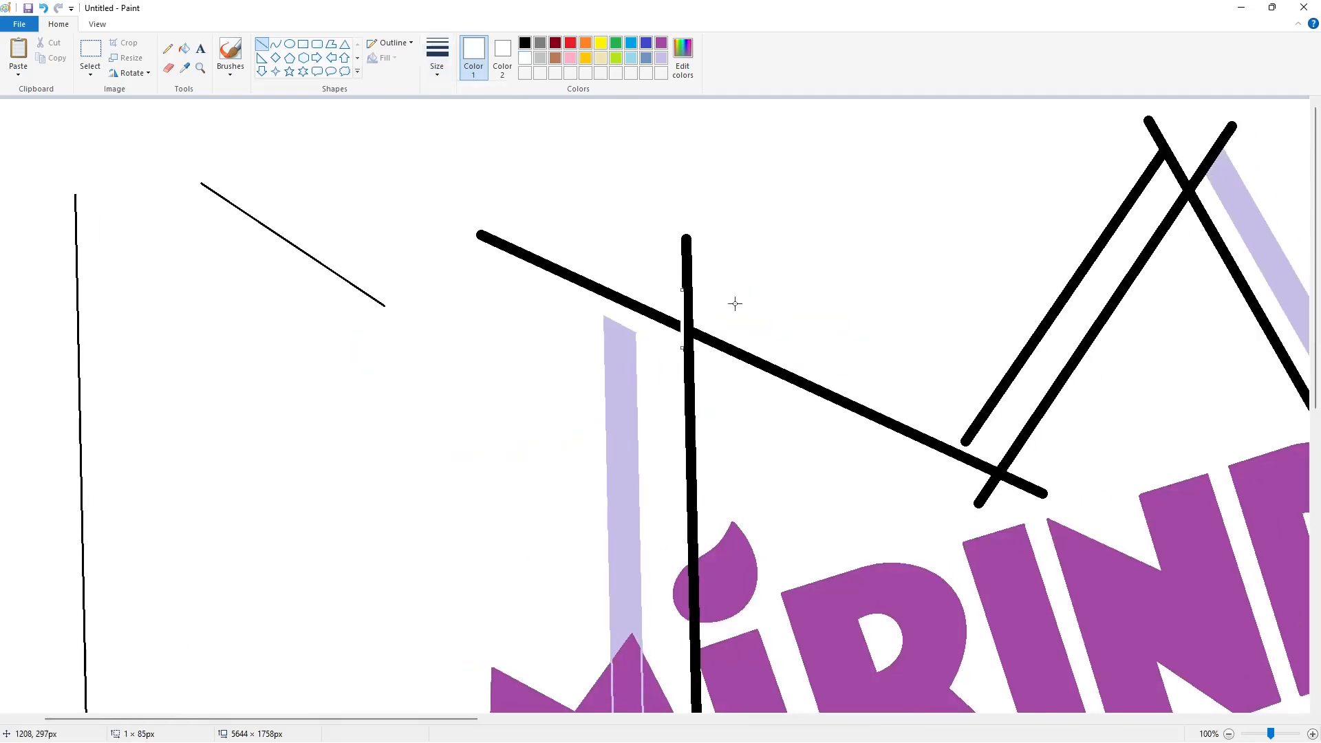
{"action": "left_click_drag", "start_coordinate": [713, 334], "coordinate": [660, 309]}
{"action": "left_click", "coordinate": [814, 307]}
{"action": "left_click", "coordinate": [184, 48]}
{"action": "left_click", "coordinate": [551, 267]}
- Cut off the vertical line's overhang below the left leg's lower-left corner with a white line
{"action": "scroll", "coordinate": [690, 255], "scroll_direction": "down", "scroll_amount": 7}
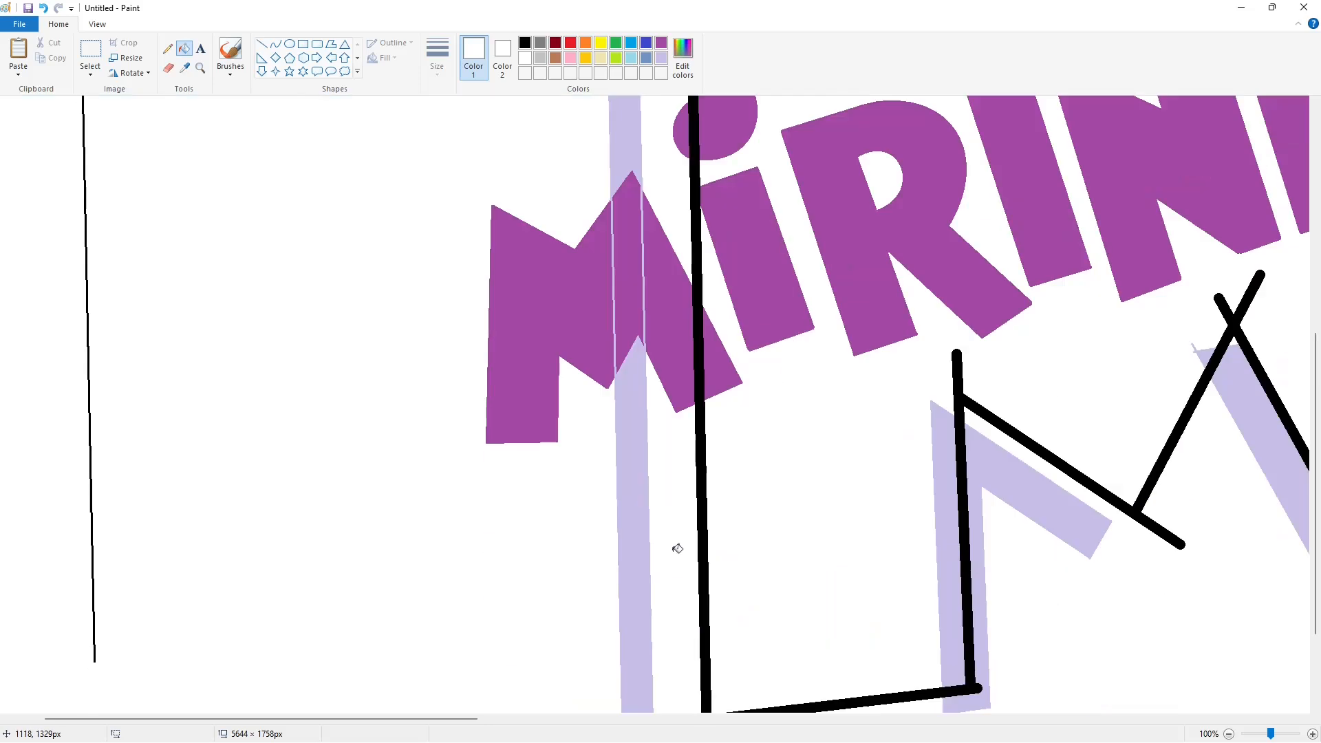
{"action": "left_click_drag", "start_coordinate": [470, 718], "coordinate": [525, 718]}
{"action": "left_click", "coordinate": [261, 43]}
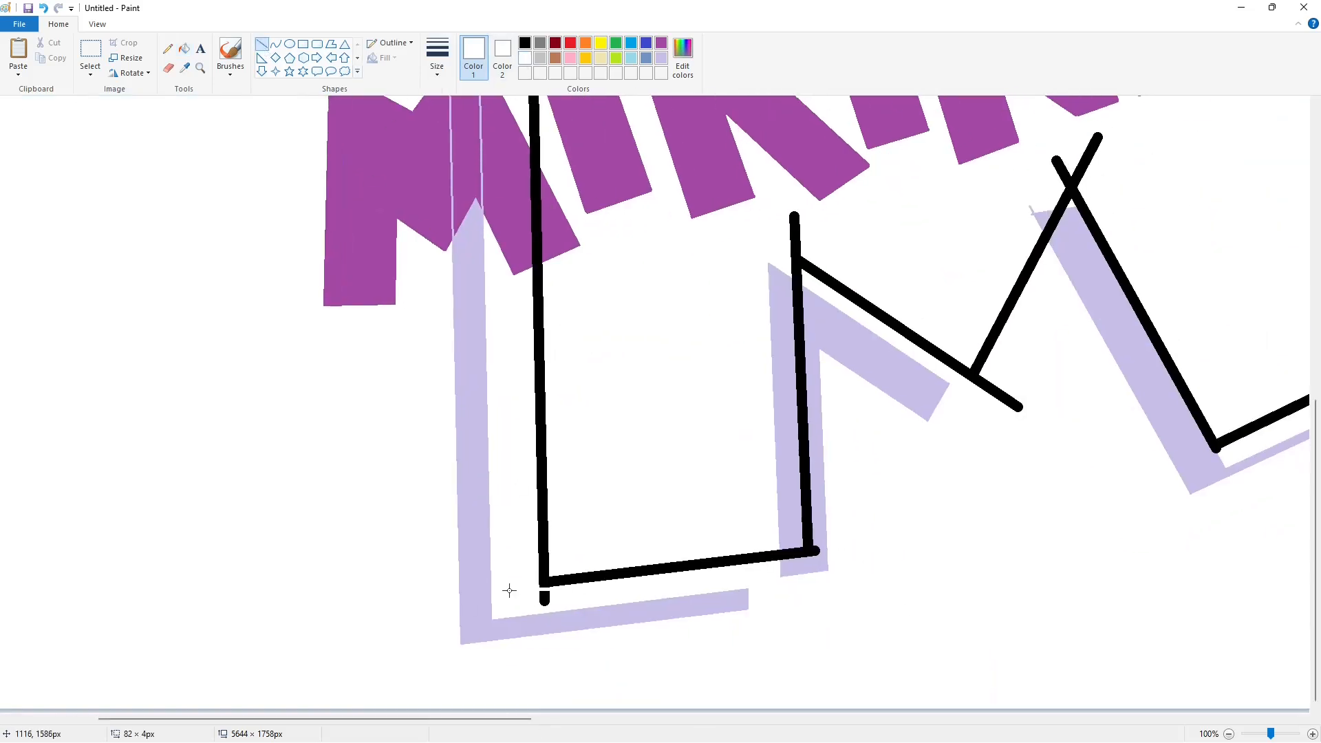
{"action": "left_click_drag", "start_coordinate": [509, 591], "coordinate": [516, 592]}
{"action": "left_click", "coordinate": [654, 483]}
- Trim the overhanging line ends at the left leg's inner corners and the notch's low point, filling the remnants white or lavender to match
{"action": "left_click", "coordinate": [660, 58]}
{"action": "left_click_drag", "start_coordinate": [813, 565], "coordinate": [815, 566]}
{"action": "left_click", "coordinate": [529, 59]}
{"action": "left_click_drag", "start_coordinate": [796, 241], "coordinate": [796, 254]}
{"action": "left_click_drag", "start_coordinate": [984, 360], "coordinate": [960, 402]}
{"action": "left_click", "coordinate": [184, 48]}
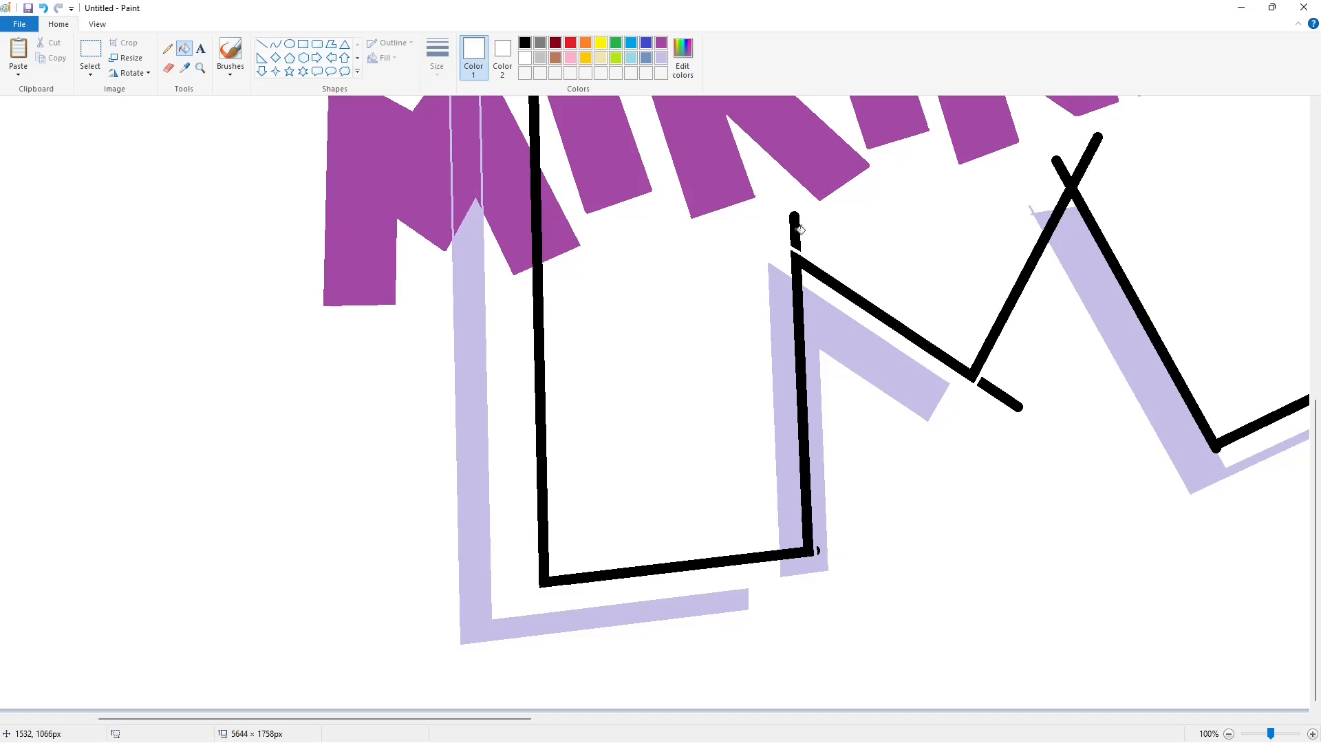
{"action": "left_click", "coordinate": [796, 231]}
{"action": "left_click", "coordinate": [1000, 392]}
{"action": "left_click", "coordinate": [661, 59]}
{"action": "left_click", "coordinate": [817, 551]}
- Trim the two crossing line ends above the peak between the legs with white lines and white fill
{"action": "left_click_drag", "start_coordinate": [481, 718], "coordinate": [624, 716]}
{"action": "scroll", "coordinate": [615, 666], "scroll_direction": "up", "scroll_amount": 2}
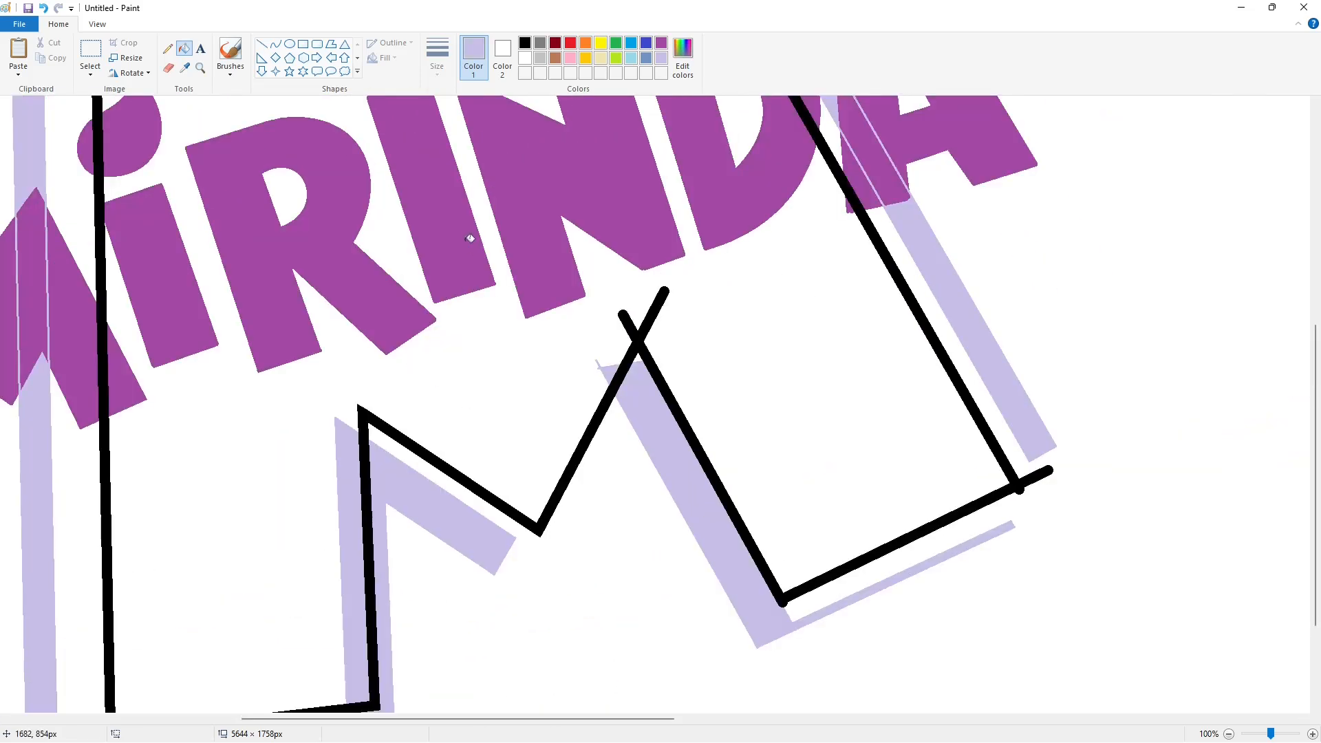
{"action": "left_click", "coordinate": [261, 43]}
{"action": "left_click", "coordinate": [524, 58]}
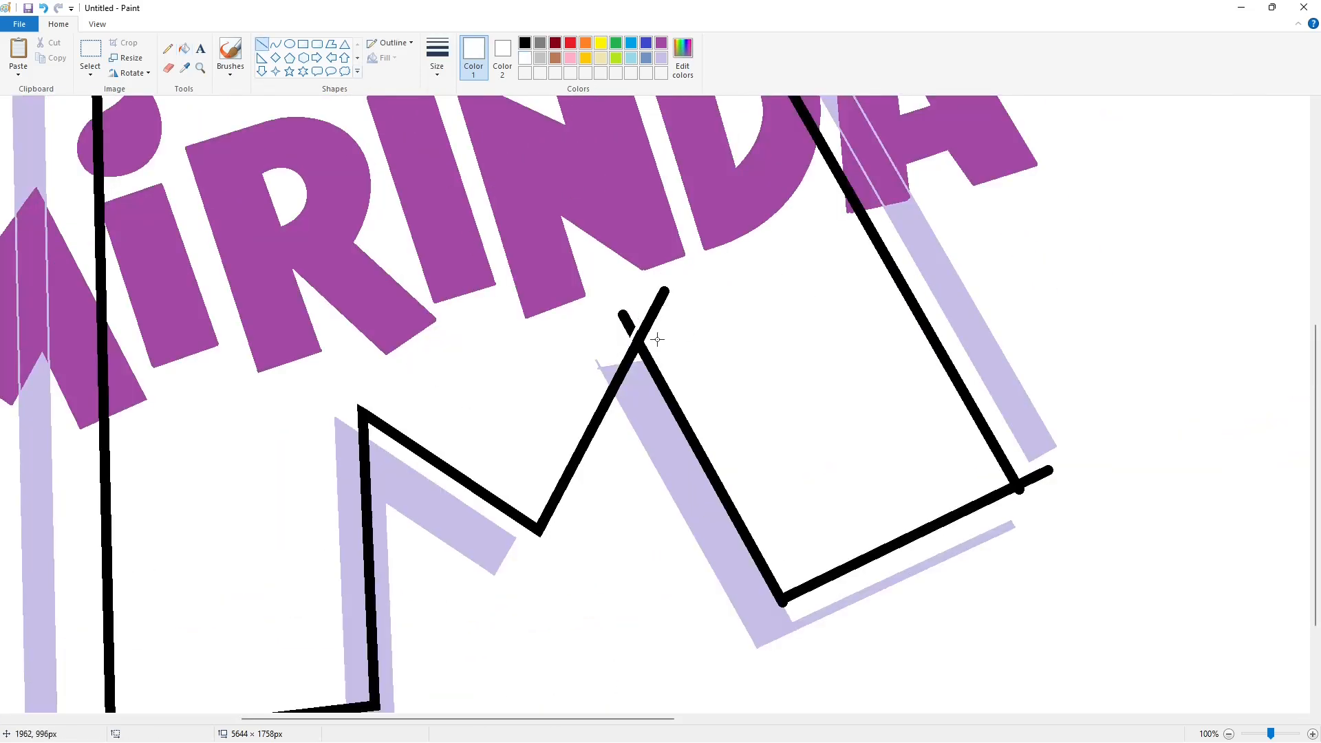
{"action": "left_click", "coordinate": [184, 48]}
{"action": "left_click", "coordinate": [626, 322]}
{"action": "left_click", "coordinate": [653, 310]}
- Square off the right leg's lower-left corner with a white line and restore the shadow beside it with a lavender line and fill
{"action": "scroll", "coordinate": [765, 405], "scroll_direction": "down", "scroll_amount": 3}
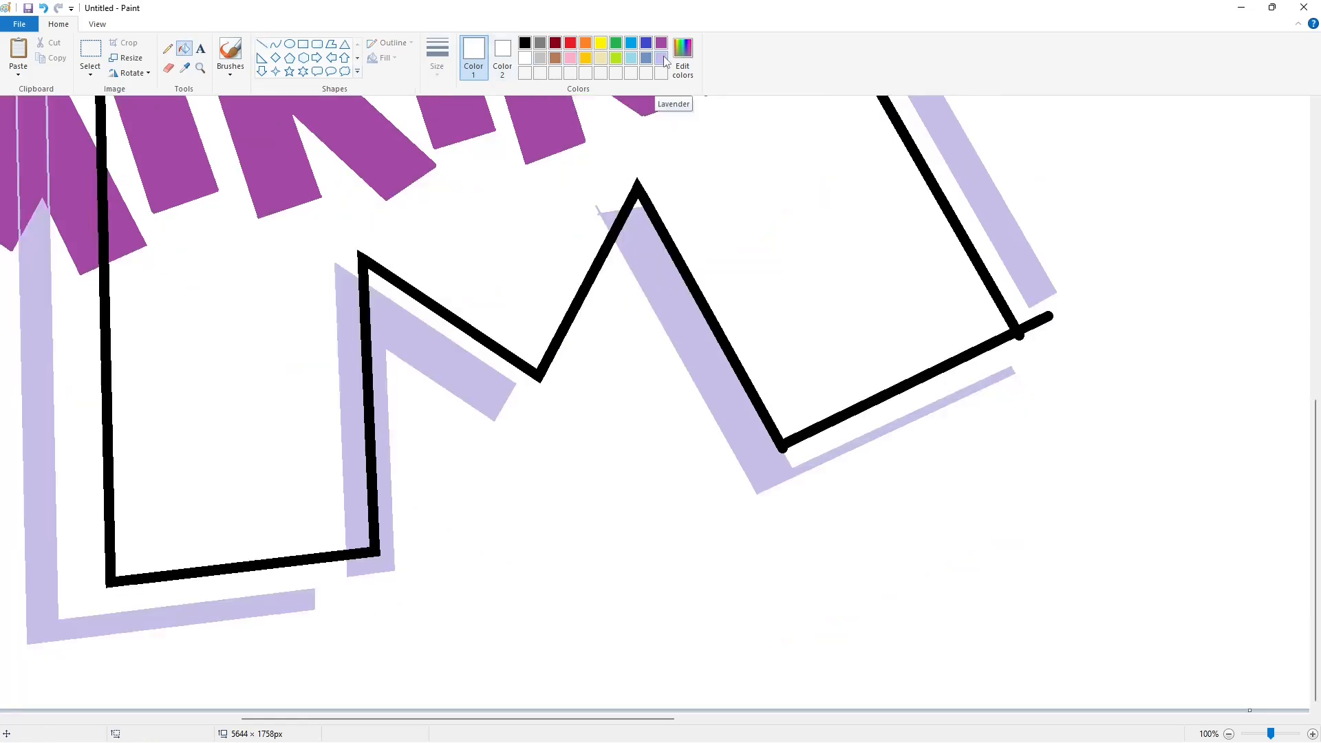
{"action": "left_click", "coordinate": [262, 43]}
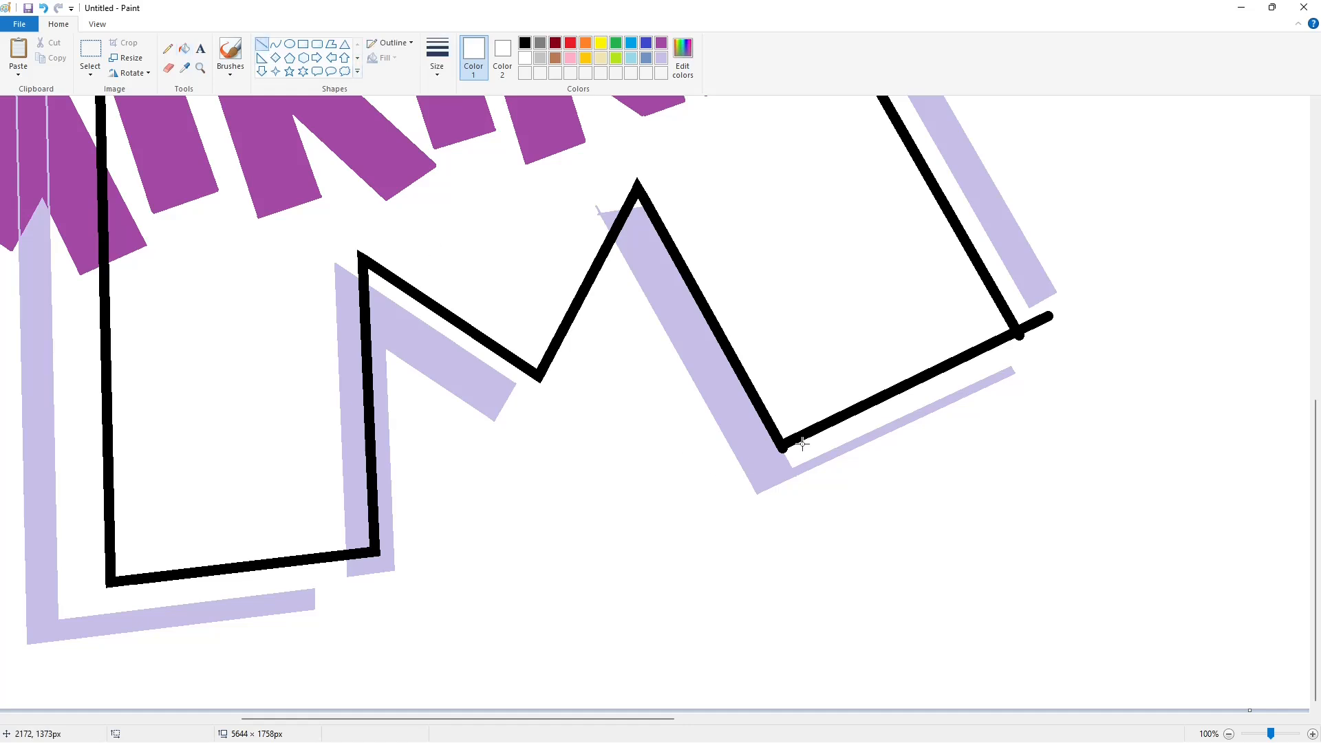
{"action": "left_click_drag", "start_coordinate": [768, 460], "coordinate": [786, 454]}
{"action": "left_click", "coordinate": [437, 59]}
{"action": "left_click", "coordinate": [468, 124]}
{"action": "left_click", "coordinate": [661, 58]}
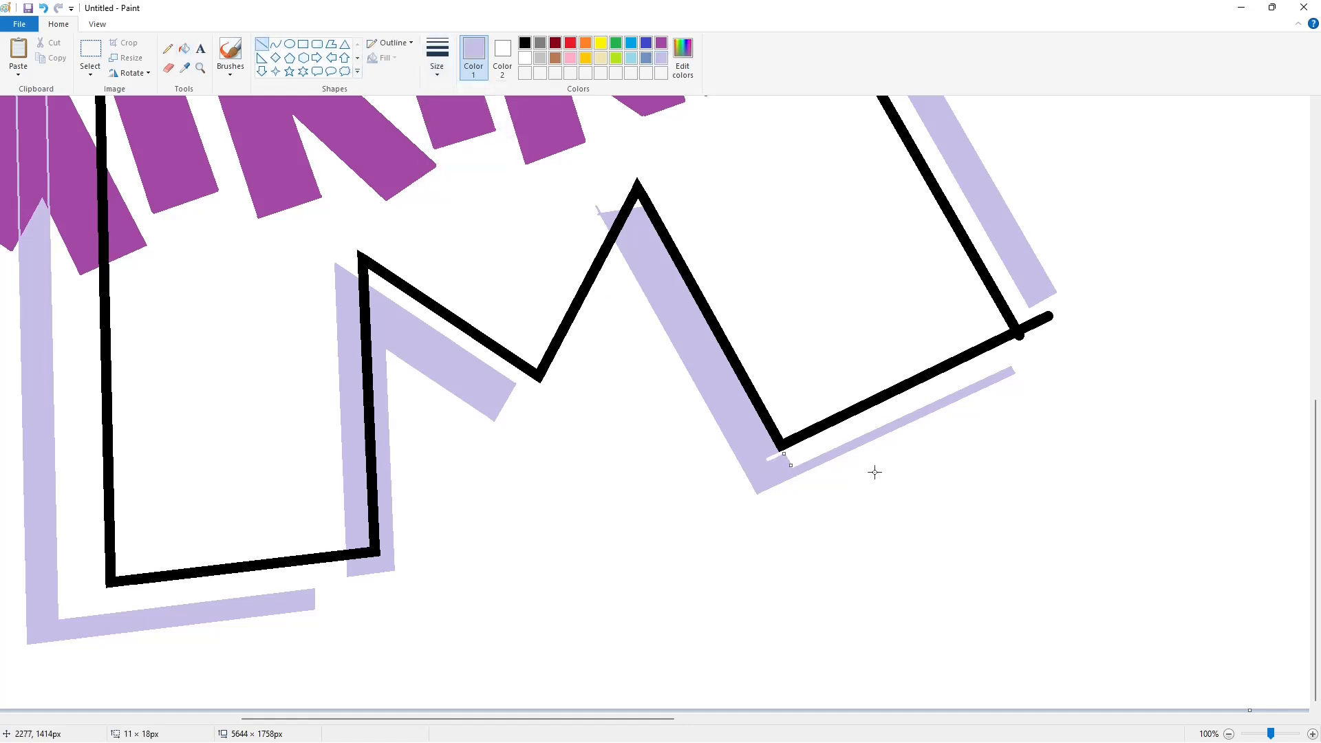
{"action": "left_click", "coordinate": [183, 49]}
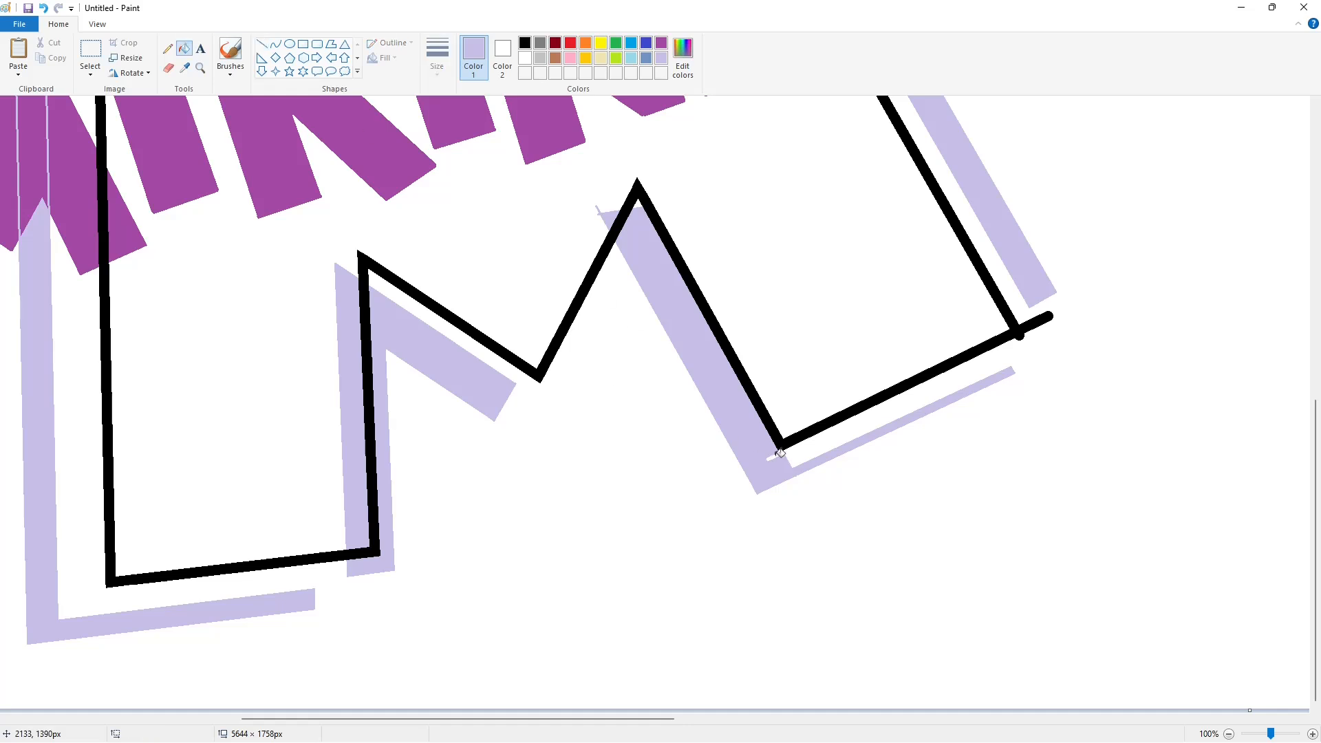
{"action": "left_click", "coordinate": [777, 456]}
- Touch up the right leg's lower-left outline corner with a short black line about 14 × 7 px
{"action": "left_click_drag", "start_coordinate": [1270, 733], "coordinate": [1274, 733]}
{"action": "scroll", "coordinate": [1032, 619], "scroll_direction": "down", "scroll_amount": 5}
{"action": "left_click_drag", "start_coordinate": [458, 719], "coordinate": [576, 718]}
{"action": "left_click", "coordinate": [261, 44]}
{"action": "left_click", "coordinate": [1229, 733]}
{"action": "scroll", "coordinate": [793, 539], "scroll_direction": "up", "scroll_amount": 1}
{"action": "left_click", "coordinate": [1277, 733]}
{"action": "scroll", "coordinate": [742, 631], "scroll_direction": "down", "scroll_amount": 4}
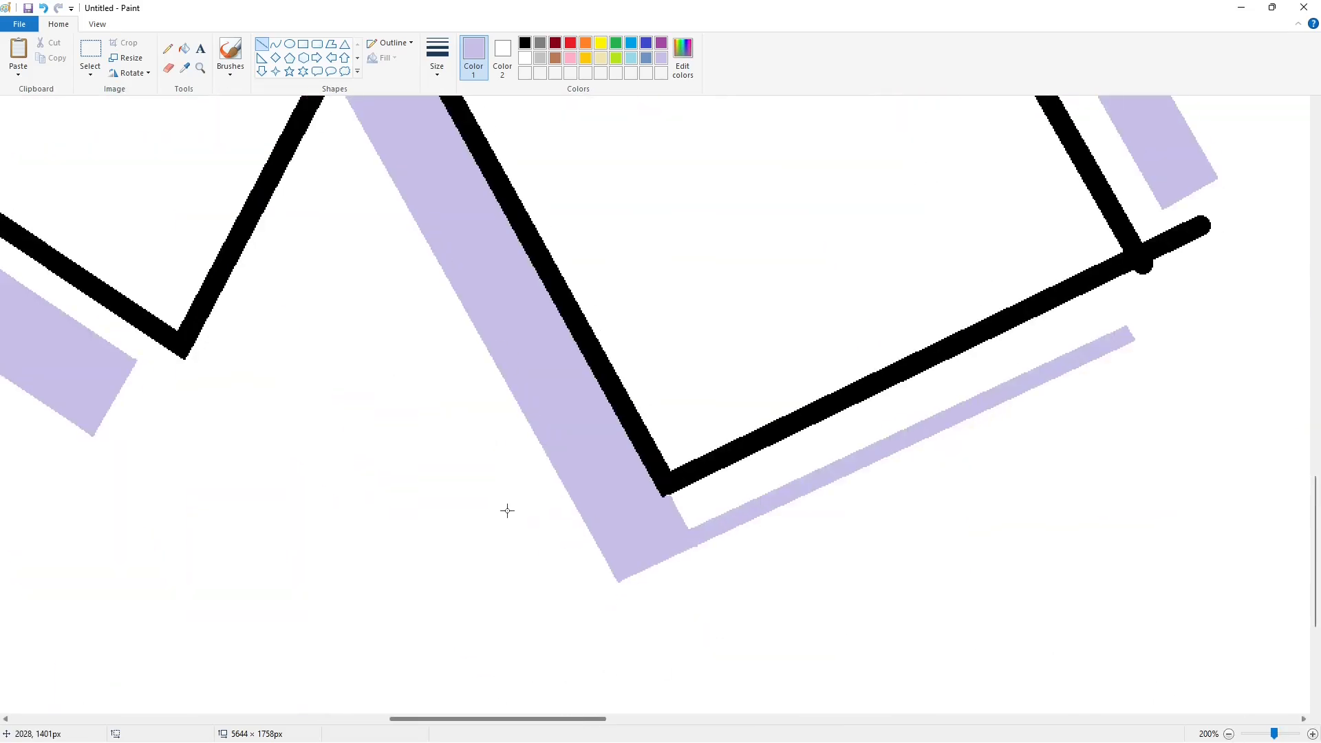
{"action": "left_click", "coordinate": [528, 43]}
{"action": "left_click", "coordinate": [654, 425]}
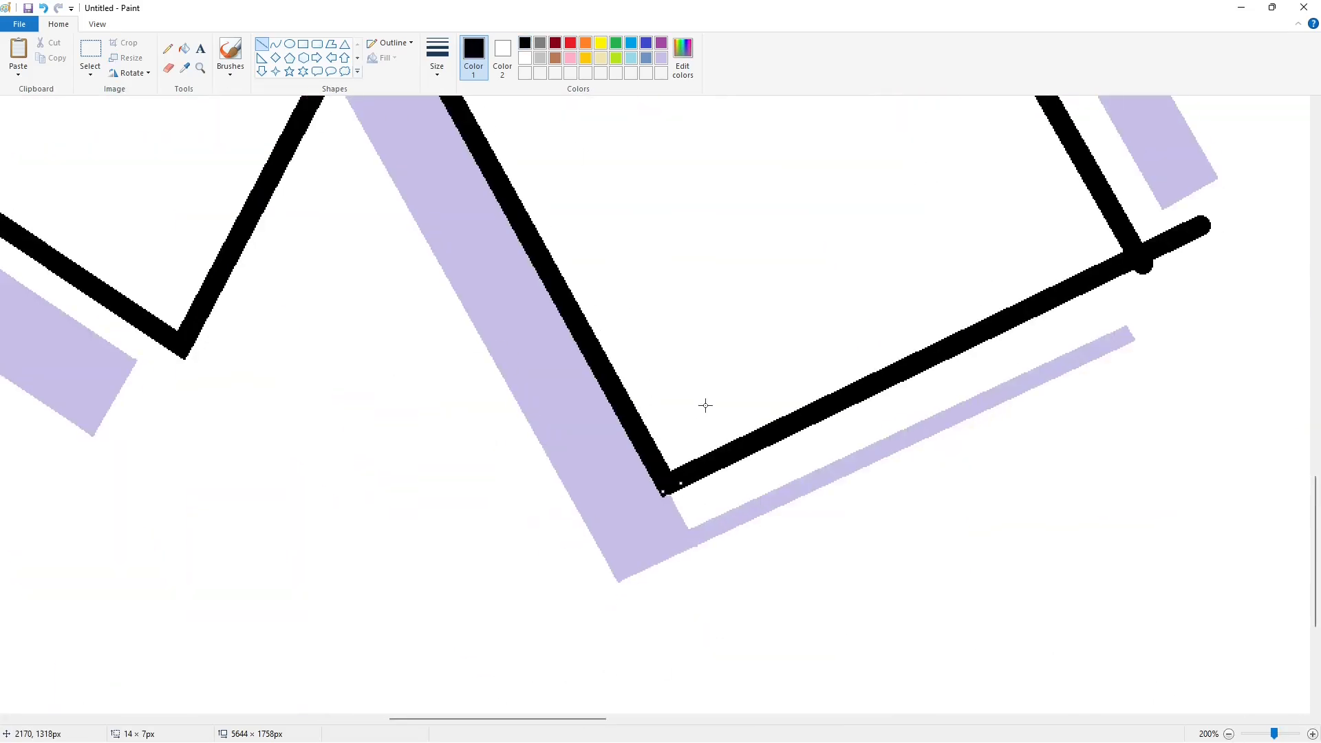
- Trim the overhanging line ends at the right leg's lower-right corner with white lines and white fill
{"action": "left_click", "coordinate": [1228, 733]}
{"action": "left_click_drag", "start_coordinate": [654, 718], "coordinate": [546, 716]}
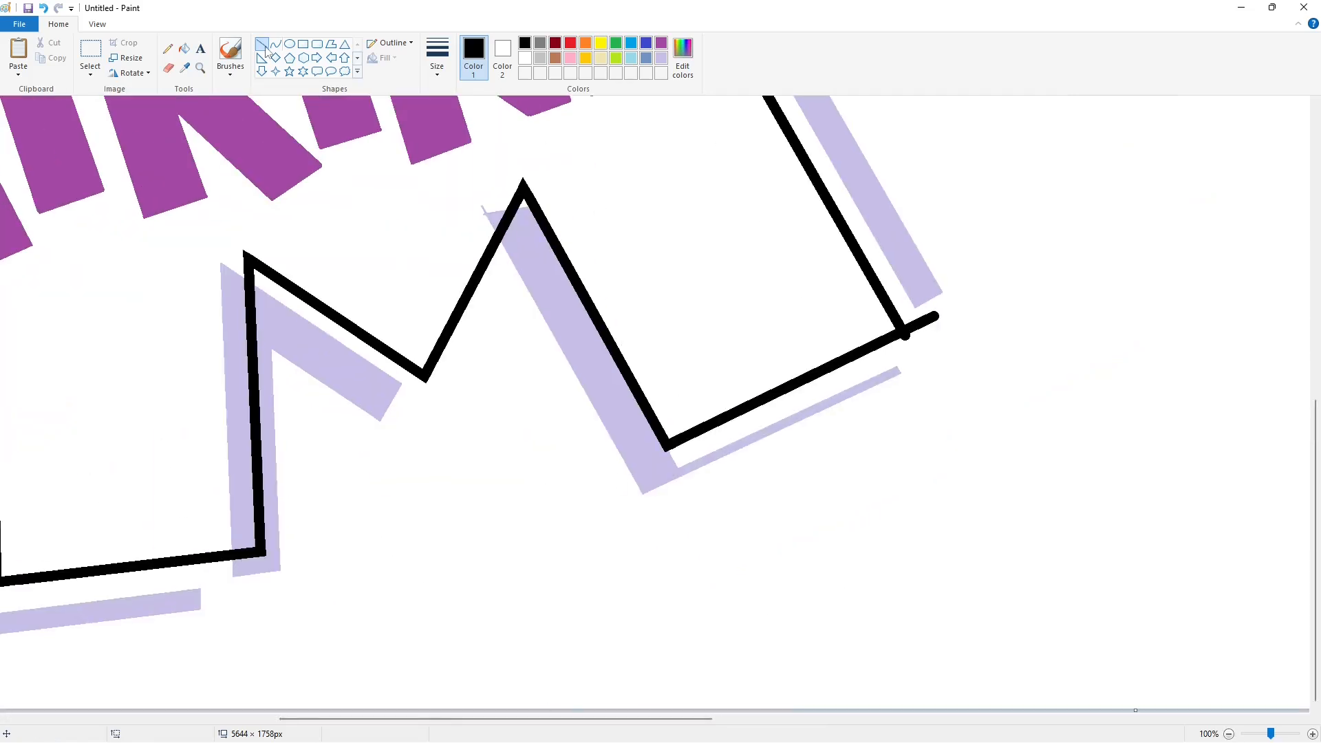
{"action": "left_click", "coordinate": [525, 58]}
{"action": "left_click", "coordinate": [985, 332]}
{"action": "left_click", "coordinate": [438, 60]}
{"action": "left_click", "coordinate": [468, 152]}
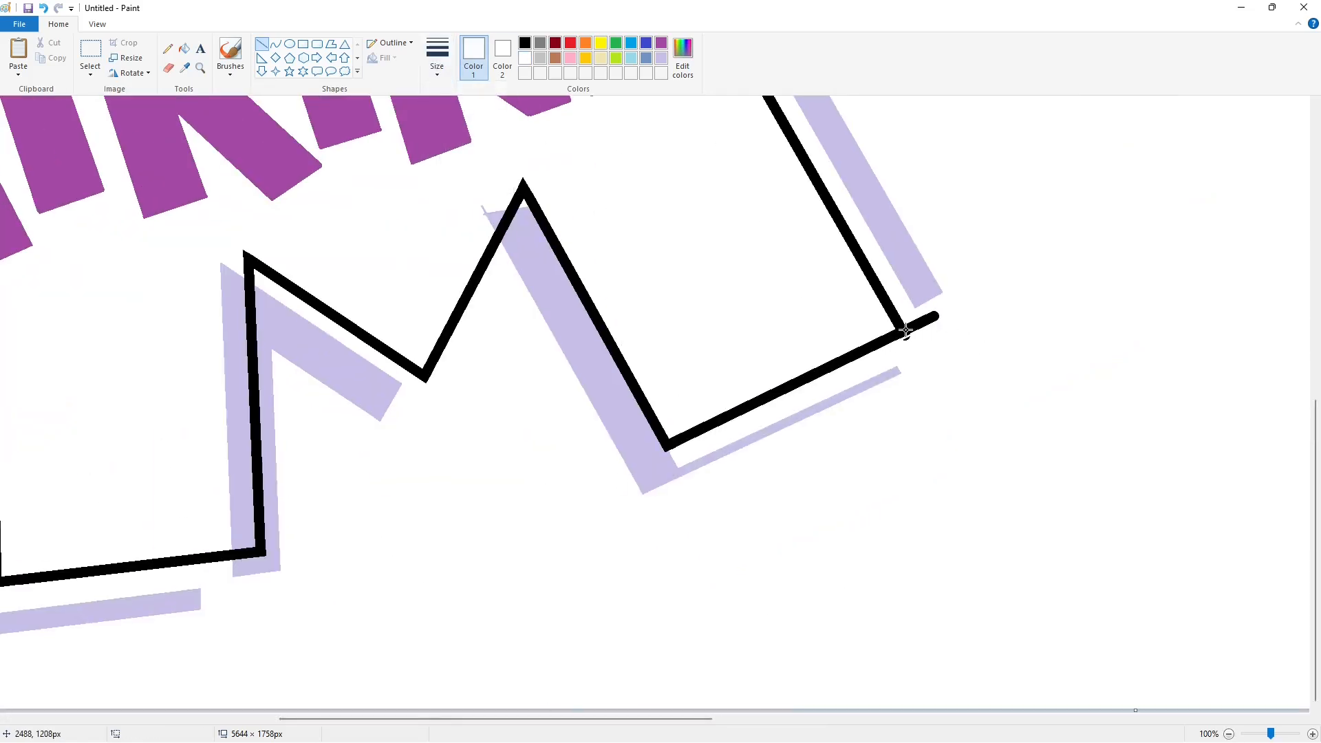
{"action": "left_click_drag", "start_coordinate": [904, 321], "coordinate": [919, 345]}
{"action": "left_click", "coordinate": [924, 352]}
{"action": "left_click", "coordinate": [185, 49]}
{"action": "left_click", "coordinate": [918, 322]}
- Cut the crossing lines above the M's upper-right peak with white and erase the stray lavender sliver beside the lower peak using white fill
{"action": "scroll", "coordinate": [871, 381], "scroll_direction": "up", "scroll_amount": 6}
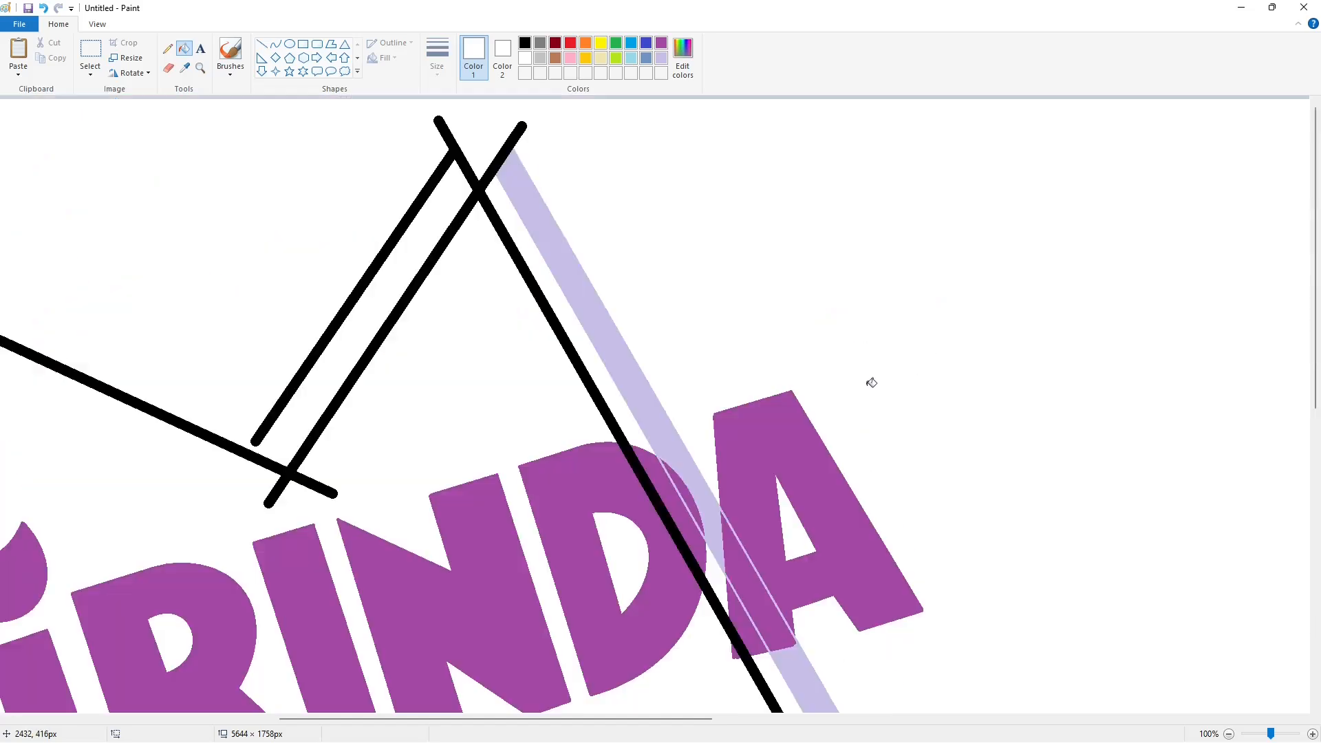
{"action": "left_click_drag", "start_coordinate": [517, 717], "coordinate": [458, 714]}
{"action": "left_click", "coordinate": [260, 44]}
{"action": "mouse_move", "coordinate": [644, 199]}
{"action": "left_mouse_down"}
{"action": "mouse_move", "coordinate": [664, 169]}
{"action": "mouse_move", "coordinate": [642, 165]}
{"action": "left_mouse_up"}
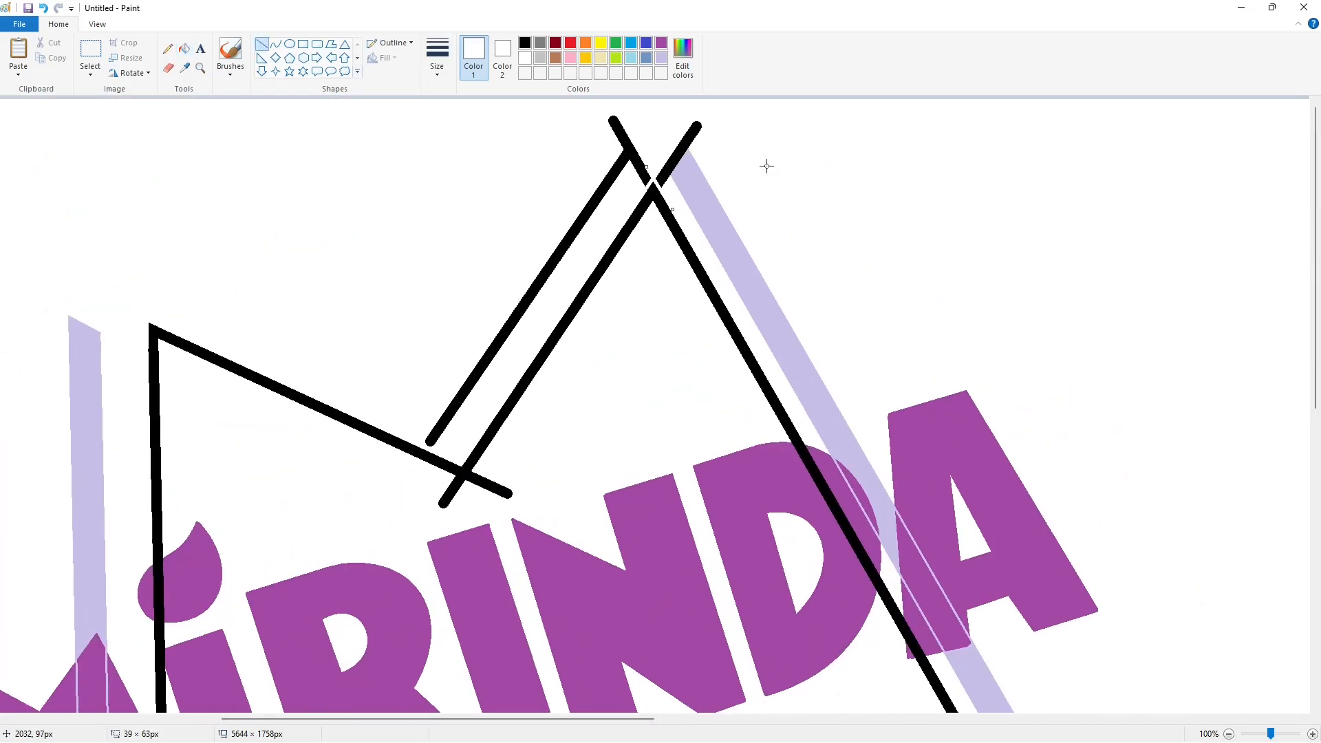
{"action": "left_click", "coordinate": [767, 166]}
{"action": "left_click", "coordinate": [184, 48]}
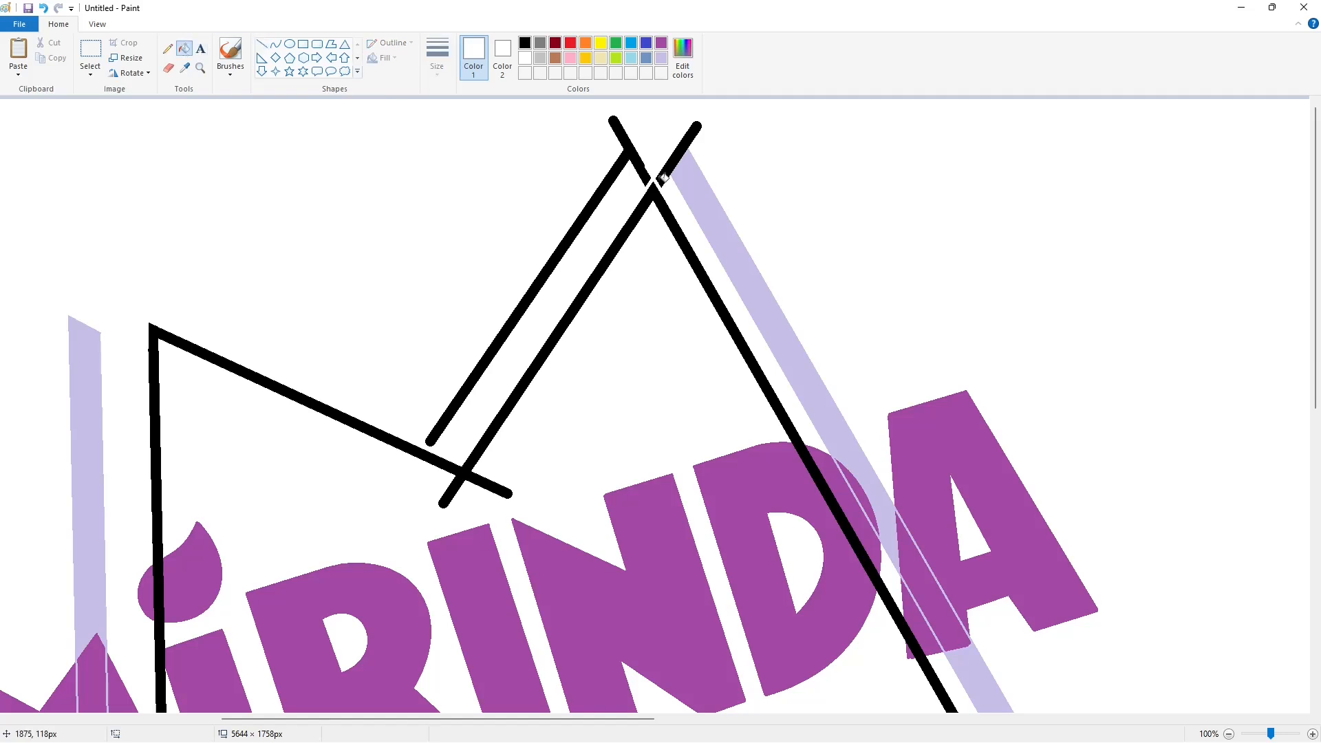
{"action": "left_click", "coordinate": [691, 163]}
{"action": "scroll", "coordinate": [829, 537], "scroll_direction": "down", "scroll_amount": 6}
{"action": "left_click", "coordinate": [664, 349]}
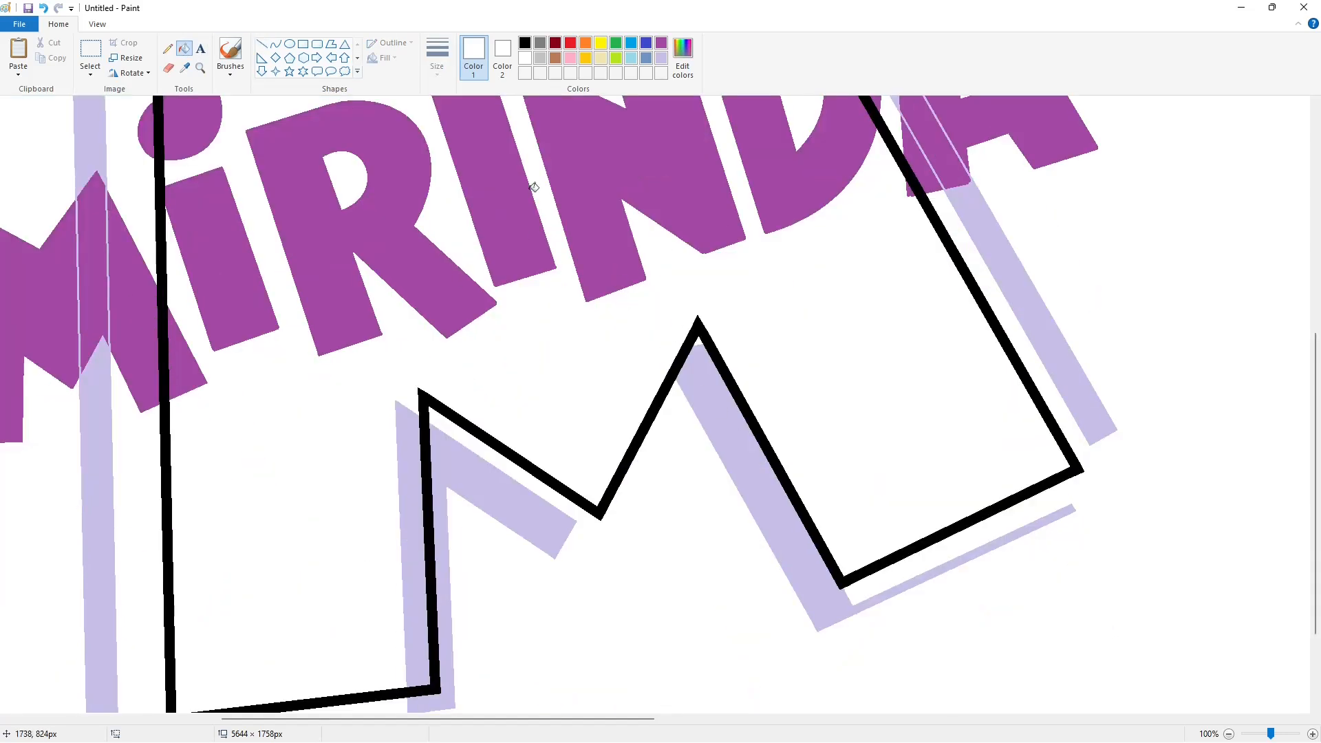
- Copy the black corner at the left leg's inner top, place it inside the left leg, and fill its lavender parts white
{"action": "left_click", "coordinate": [661, 58]}
{"action": "scroll", "coordinate": [719, 597], "scroll_direction": "left", "scroll_amount": 3}
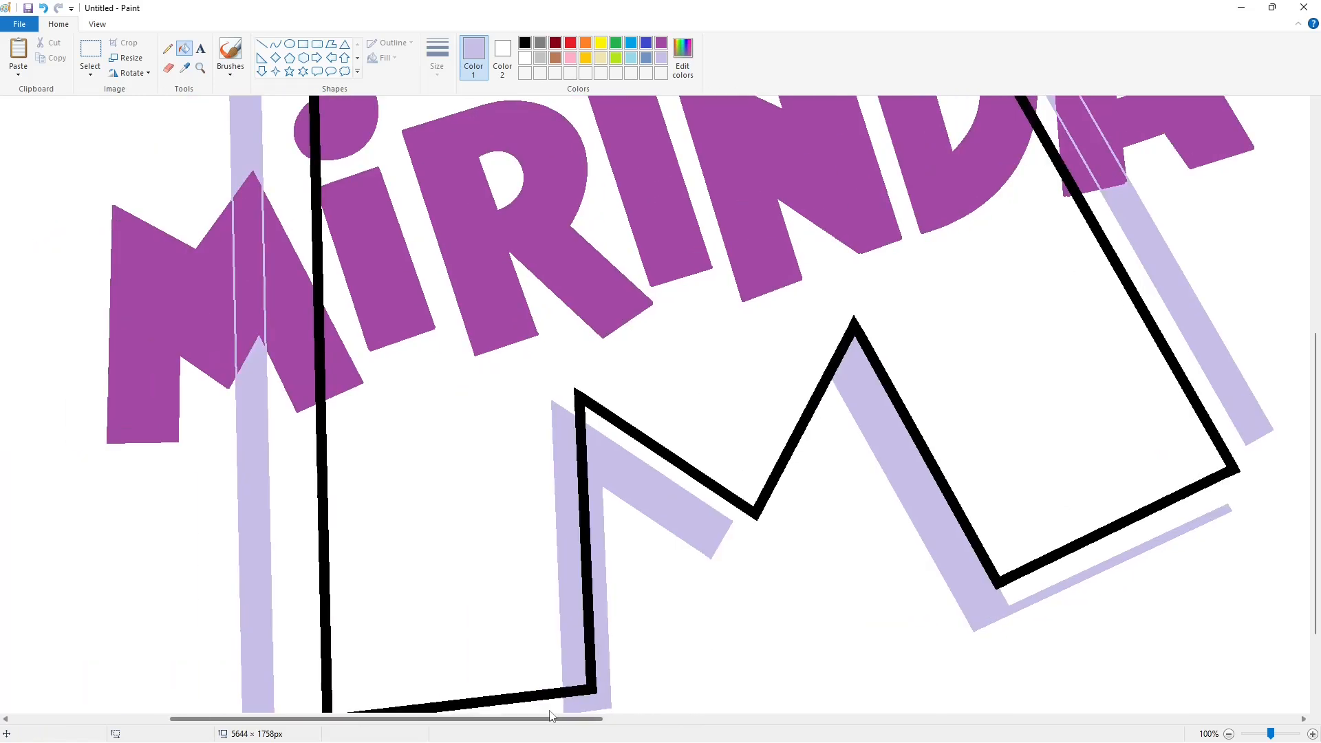
{"action": "scroll", "coordinate": [589, 693], "scroll_direction": "right", "scroll_amount": 1}
{"action": "left_click", "coordinate": [90, 50]}
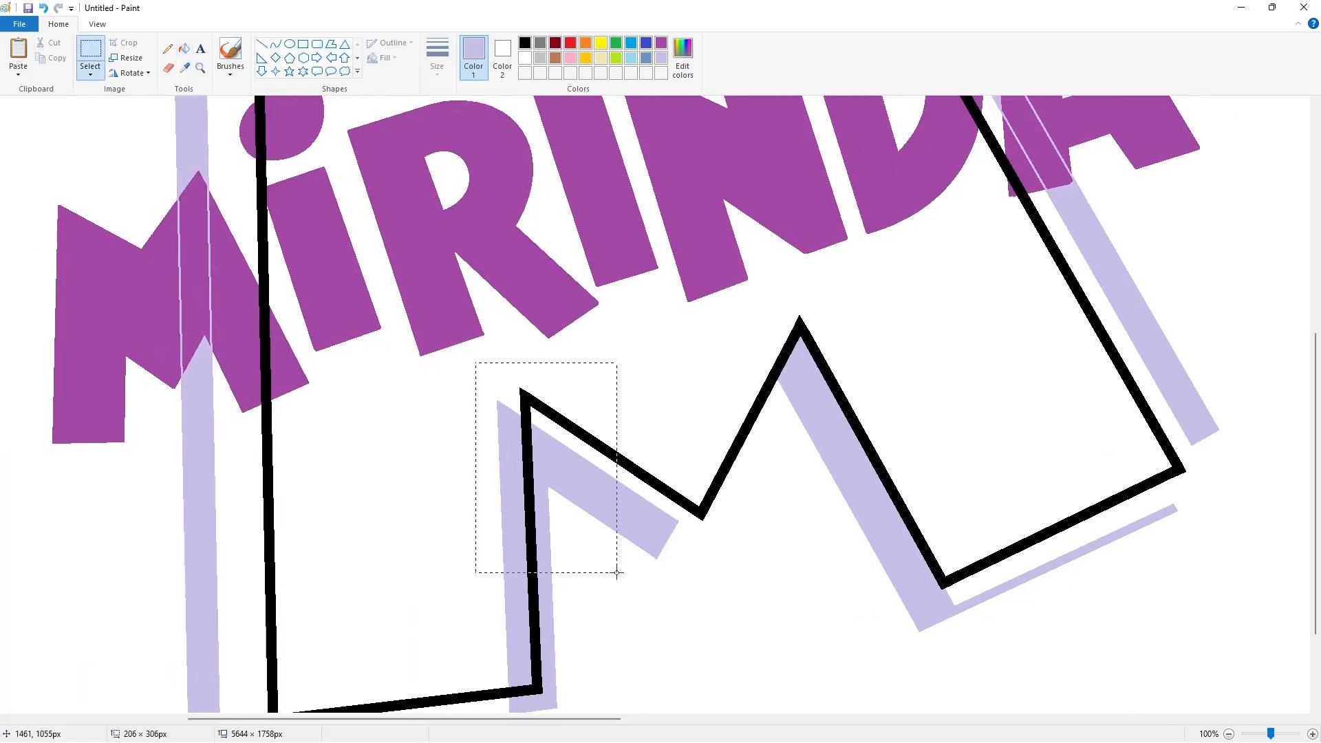
{"action": "left_click_drag", "start_coordinate": [616, 572], "coordinate": [618, 573]}
{"action": "key", "text": "ctrl+c"}
{"action": "key", "text": "ctrl+v"}
{"action": "left_click_drag", "start_coordinate": [100, 234], "coordinate": [416, 542]}
{"action": "left_click", "coordinate": [184, 49]}
{"action": "left_click", "coordinate": [524, 57]}
{"action": "left_click", "coordinate": [356, 467]}
{"action": "left_click", "coordinate": [397, 499]}
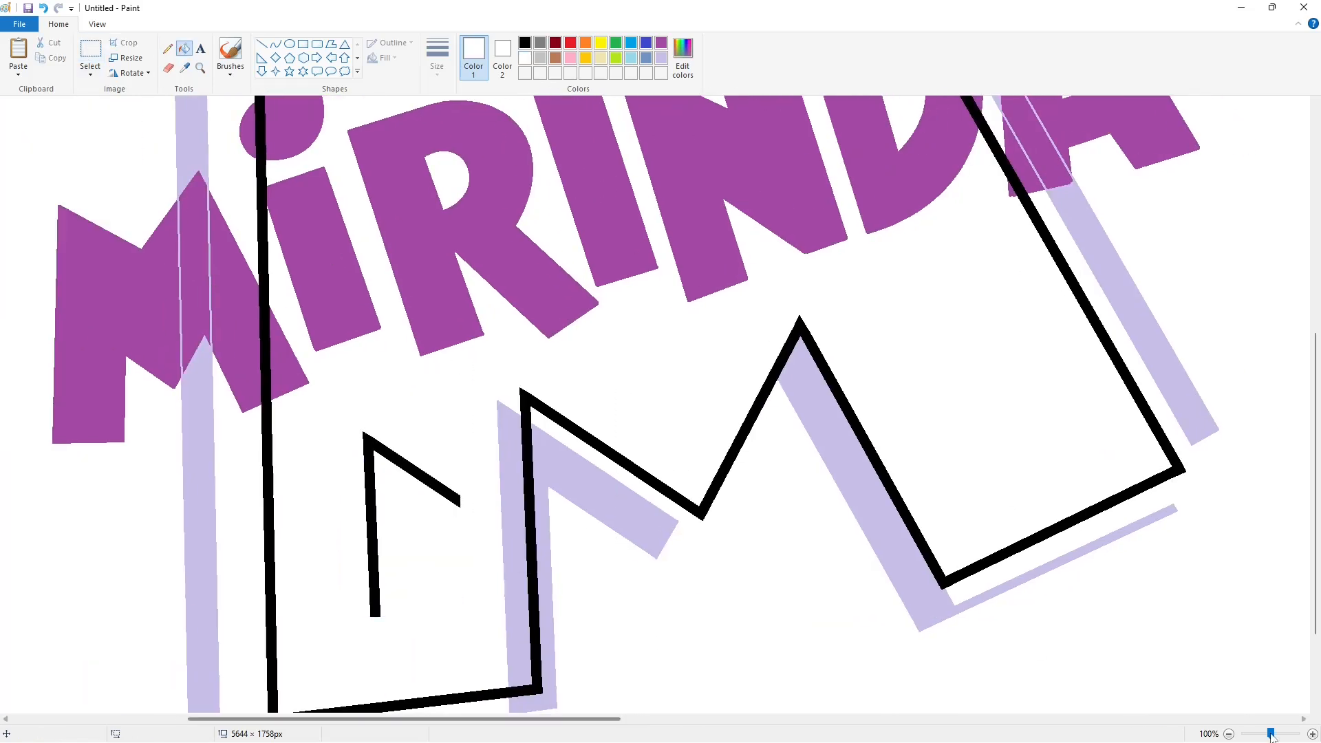
- Draw a purple line dividing the notch's slanted shadow from the upright one and fill the slanted shadow's lavender areas purple
{"action": "scroll", "coordinate": [963, 413], "scroll_direction": "down", "scroll_amount": 2}
{"action": "left_click", "coordinate": [261, 44]}
{"action": "left_click", "coordinate": [661, 42]}
{"action": "left_click_drag", "start_coordinate": [490, 309], "coordinate": [567, 357]}
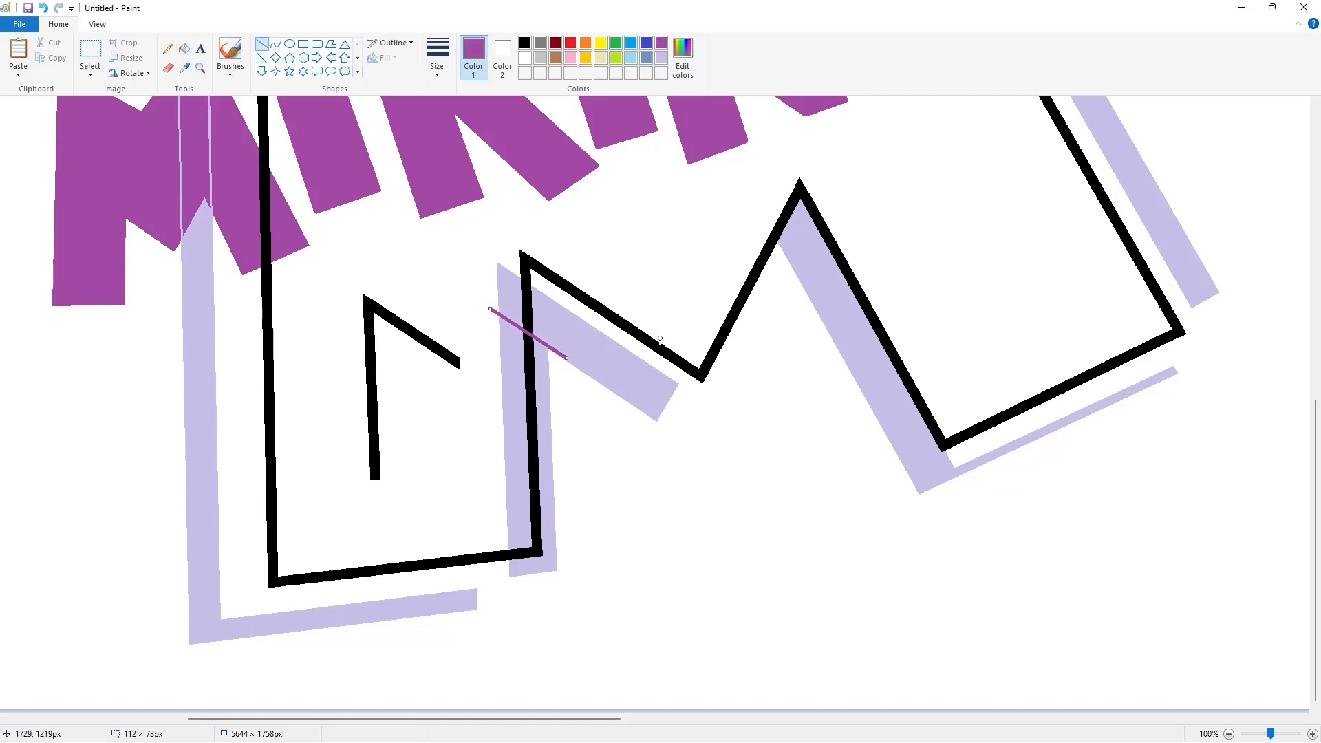
{"action": "left_click_drag", "start_coordinate": [490, 309], "coordinate": [483, 302]}
{"action": "left_click", "coordinate": [719, 342]}
{"action": "left_click", "coordinate": [183, 49]}
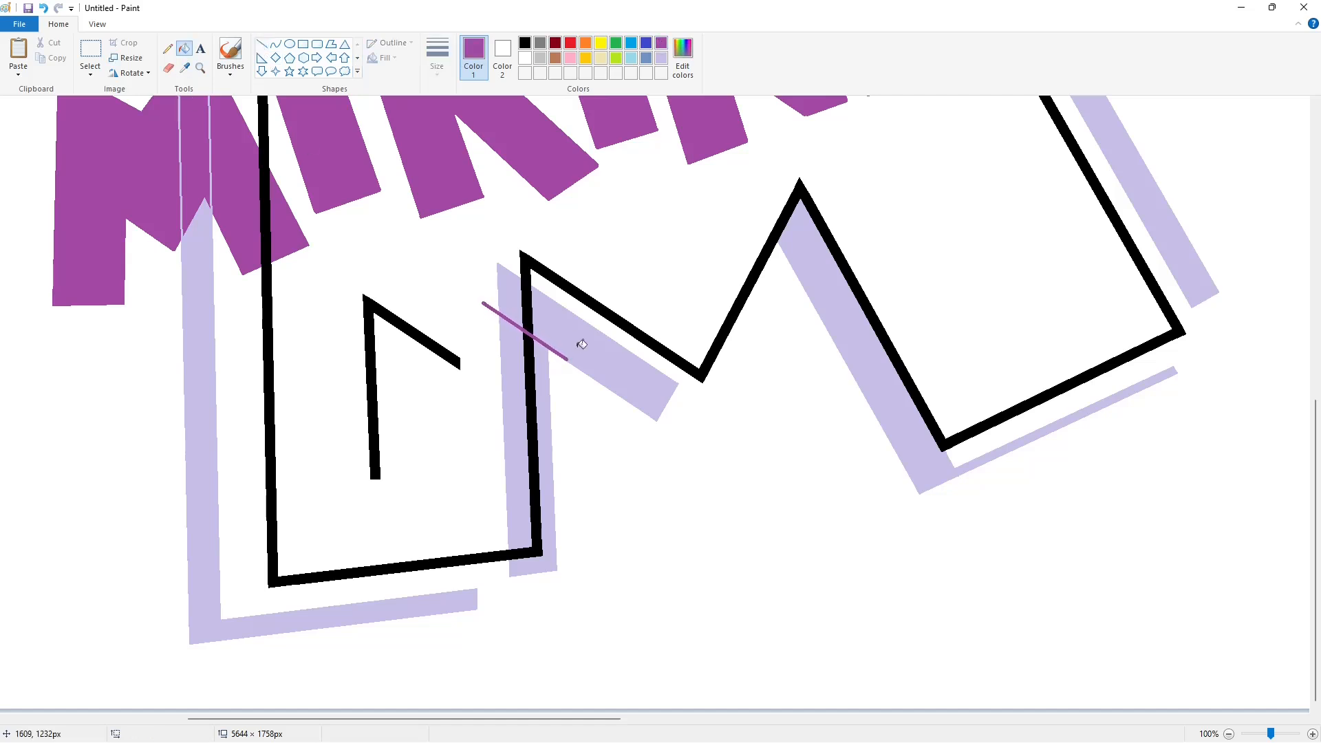
{"action": "left_click", "coordinate": [578, 347]}
{"action": "left_click", "coordinate": [513, 308]}
- Cut off the purple divider's end sticking out left of the shadow with a short white line
{"action": "left_click", "coordinate": [525, 58]}
{"action": "left_click", "coordinate": [262, 43]}
{"action": "left_click_drag", "start_coordinate": [491, 302], "coordinate": [493, 328]}
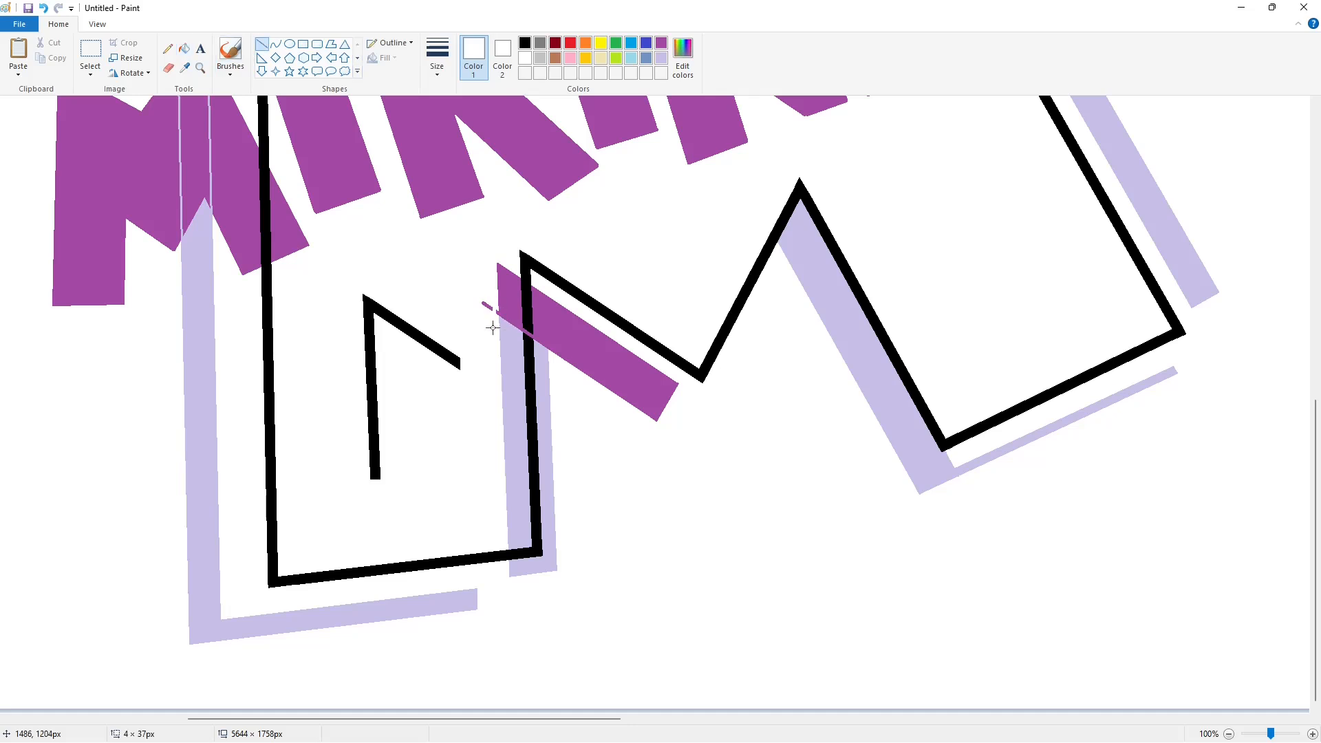
{"action": "left_click", "coordinate": [586, 329]}
- Paste a copy of the spare black corner over the purple shadow's outline corner and fill the spare one white
{"action": "left_click", "coordinate": [90, 52]}
{"action": "left_click_drag", "start_coordinate": [319, 270], "coordinate": [481, 493]}
{"action": "key", "text": "ctrl+c"}
{"action": "key", "text": "ctrl+v"}
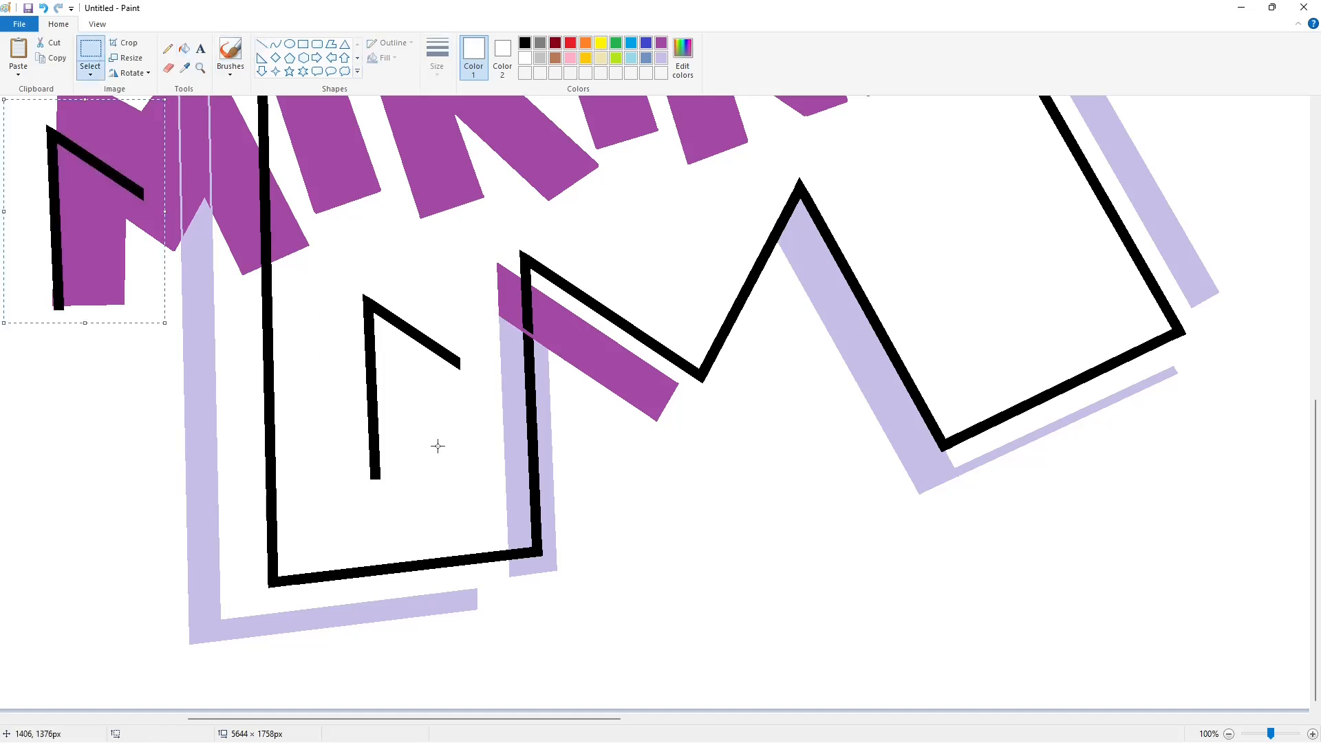
{"action": "left_click_drag", "start_coordinate": [93, 203], "coordinate": [562, 326]}
{"action": "left_click", "coordinate": [254, 142]}
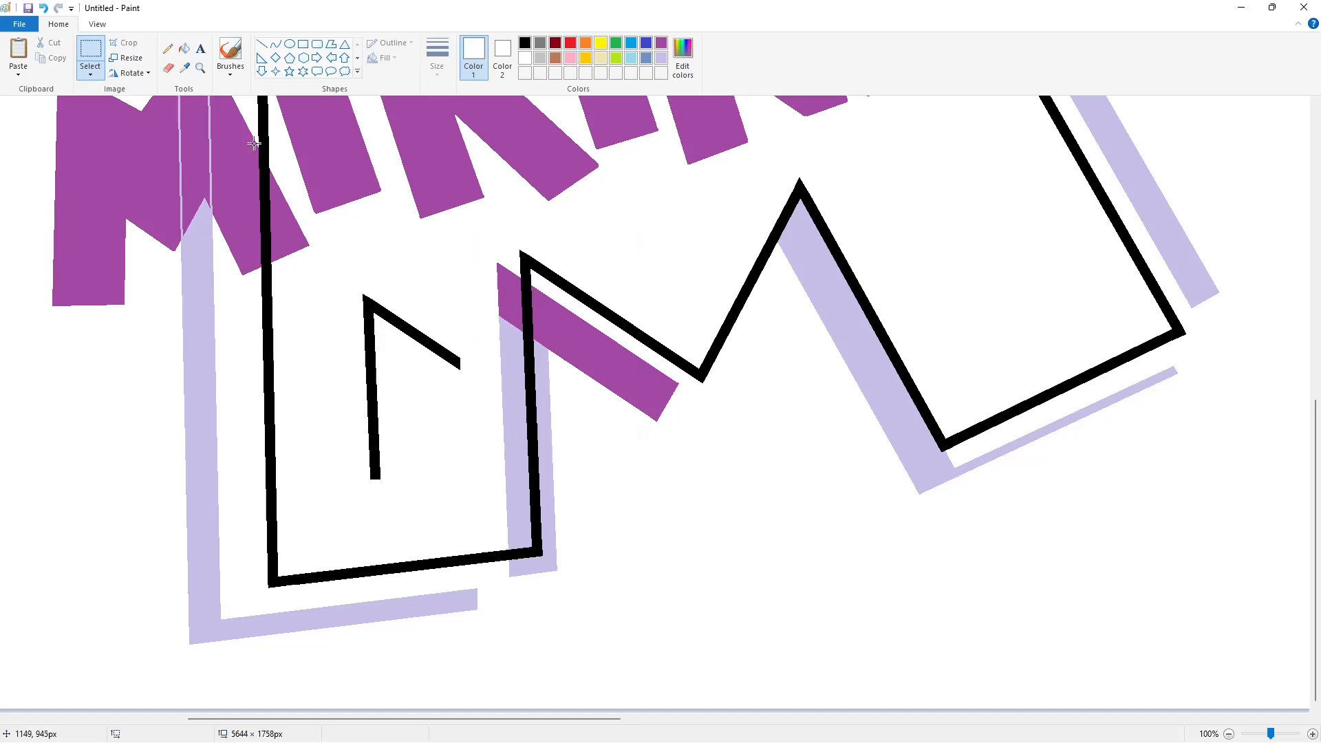
{"action": "left_click", "coordinate": [184, 48]}
{"action": "left_click", "coordinate": [369, 307]}
- Recolor the line parallel to the upper V lavender and draw short black cutting lines across both of its ends
{"action": "left_click", "coordinate": [1228, 733]}
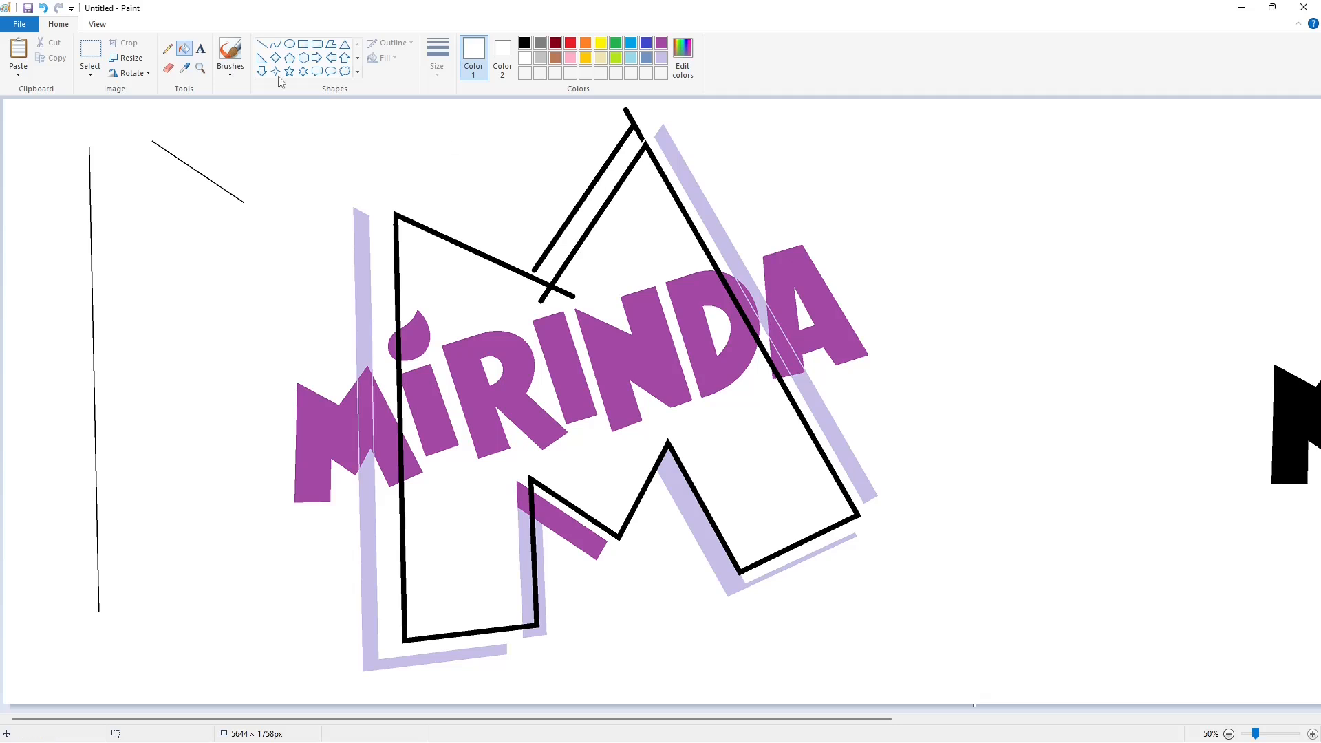
{"action": "left_click", "coordinate": [661, 58]}
{"action": "left_click", "coordinate": [633, 123]}
{"action": "left_click", "coordinate": [525, 44]}
{"action": "left_click", "coordinate": [262, 45]}
{"action": "left_click", "coordinate": [437, 58]}
{"action": "left_click", "coordinate": [470, 125]}
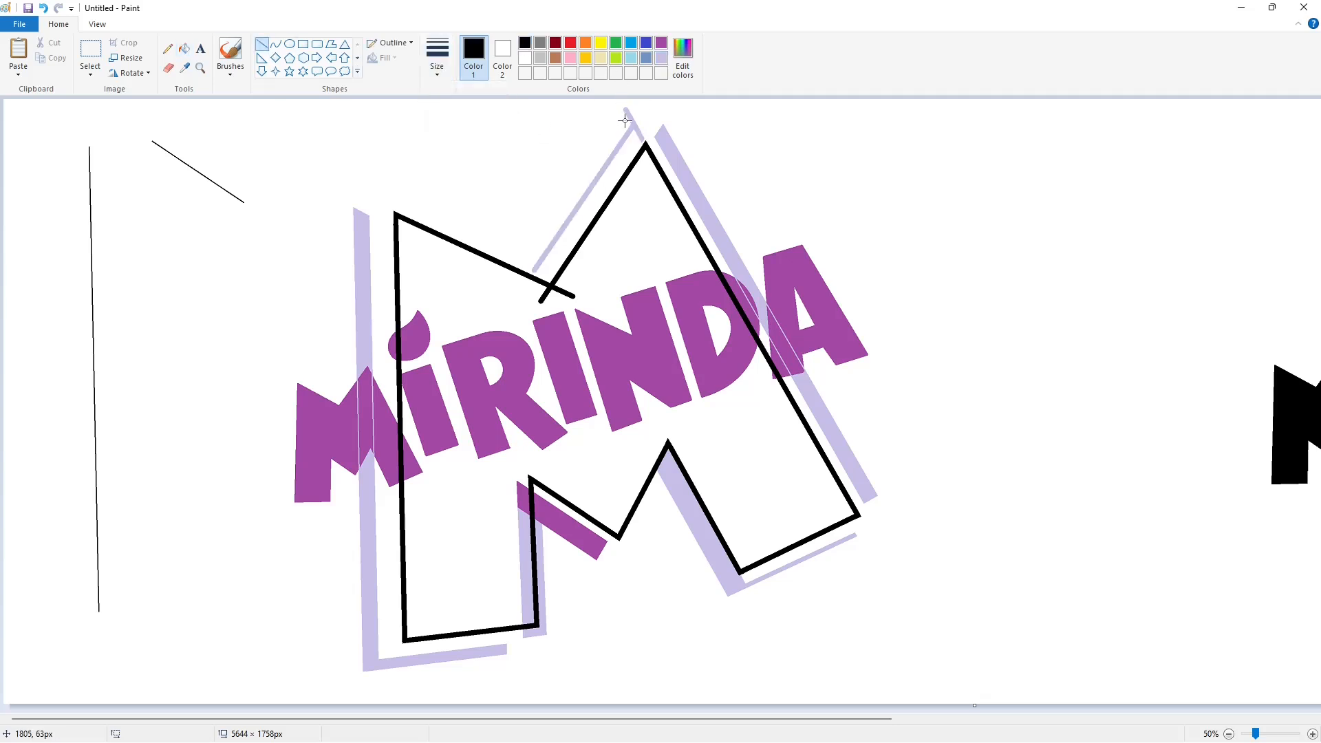
{"action": "left_click_drag", "start_coordinate": [625, 122], "coordinate": [634, 145]}
{"action": "left_click_drag", "start_coordinate": [520, 263], "coordinate": [541, 272]}
- Erase the parallel line's cut-off ends with white fill and recolor the remaining line black
{"action": "left_click", "coordinate": [183, 49]}
{"action": "left_click", "coordinate": [628, 116]}
{"action": "left_click", "coordinate": [525, 59]}
{"action": "left_click", "coordinate": [627, 118]}
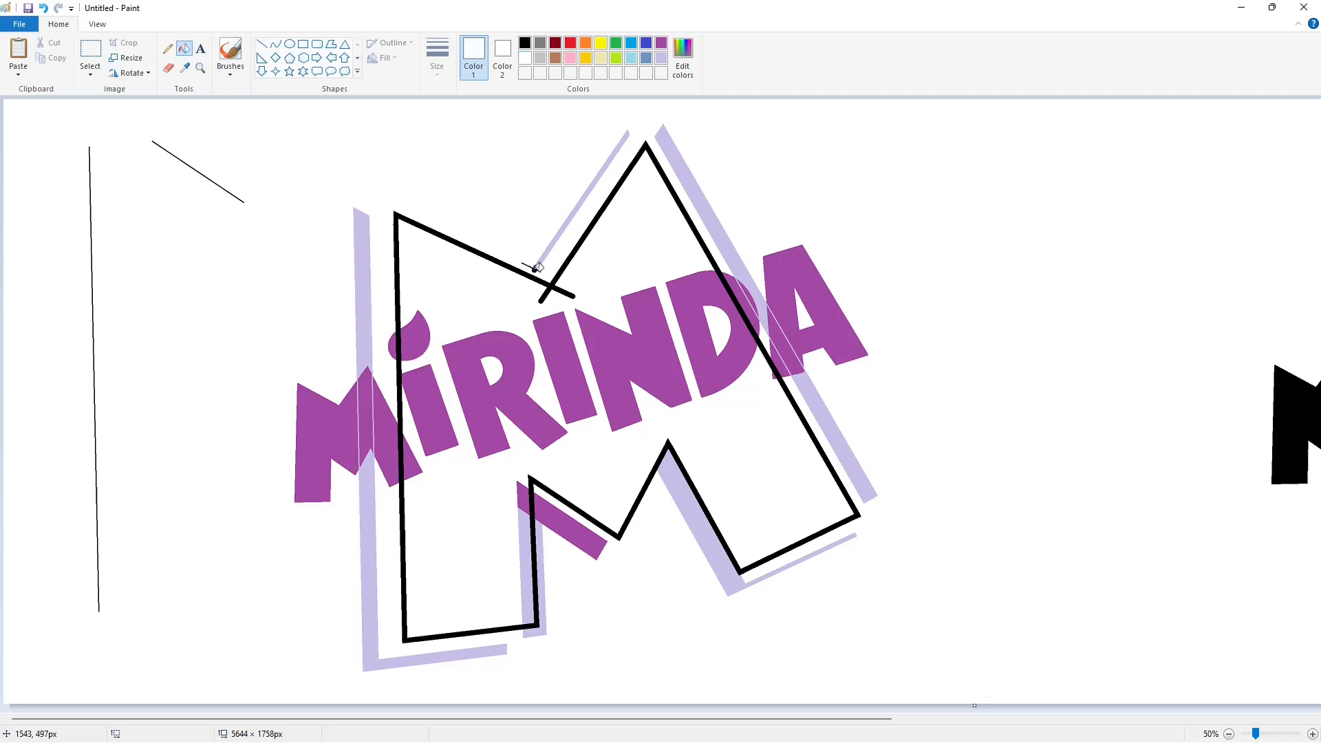
{"action": "left_click", "coordinate": [525, 44]}
{"action": "left_click", "coordinate": [598, 179]}
- Trim the crossing line ends below the upper V's vertex with white lines, one about 39 × 54 px, and white fill
{"action": "scroll", "coordinate": [563, 720], "scroll_direction": "up", "scroll_amount": 1}
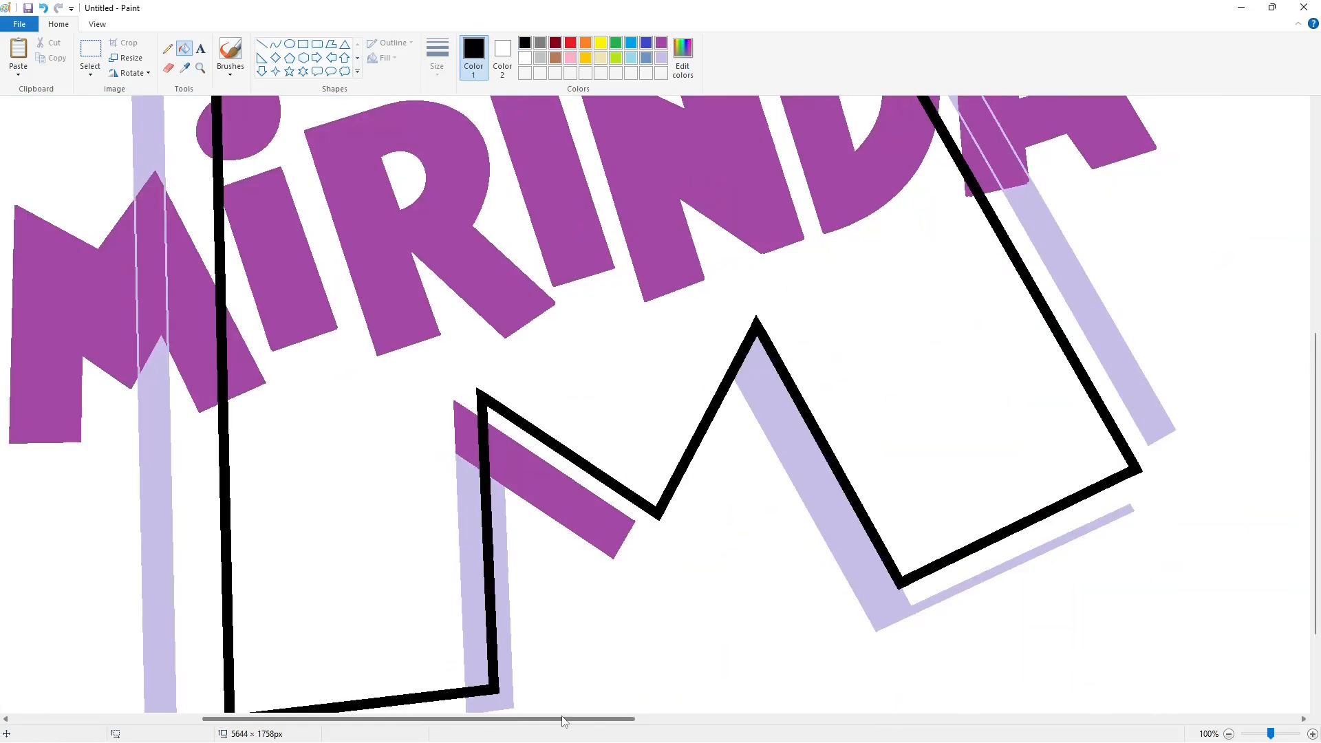
{"action": "scroll", "coordinate": [562, 721], "scroll_direction": "up", "scroll_amount": 3}
{"action": "left_click", "coordinate": [262, 44]}
{"action": "left_click", "coordinate": [437, 59]}
{"action": "left_click", "coordinate": [464, 152]}
{"action": "left_click", "coordinate": [525, 59]}
{"action": "mouse_move", "coordinate": [500, 311]}
{"action": "left_mouse_down"}
{"action": "mouse_move", "coordinate": [534, 328]}
{"action": "mouse_move", "coordinate": [506, 342]}
{"action": "left_mouse_up"}
{"action": "key", "text": "Down"}
{"action": "key", "text": "Down"}
{"action": "key", "text": "Down"}
{"action": "key", "text": "Down"}
{"action": "key", "text": "Down"}
{"action": "key", "text": "Down"}
{"action": "left_click", "coordinate": [604, 310]}
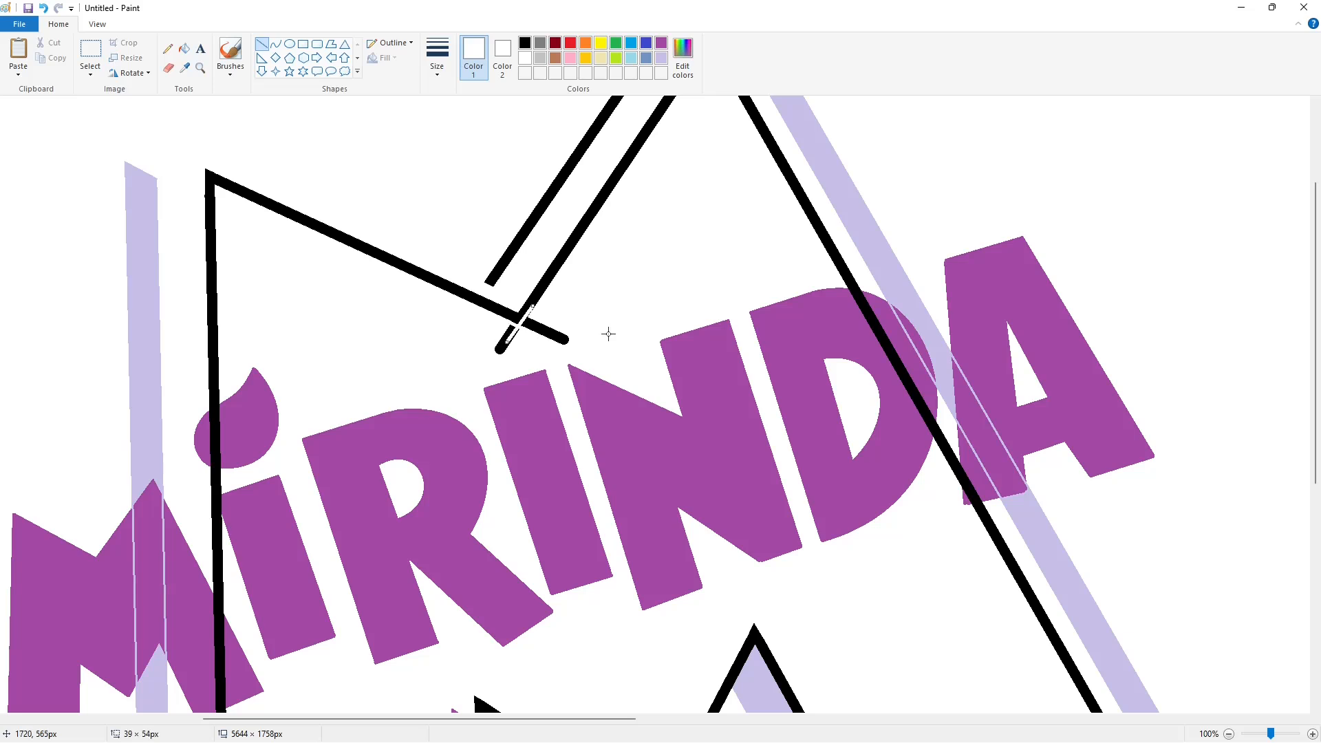
{"action": "left_click", "coordinate": [184, 48]}
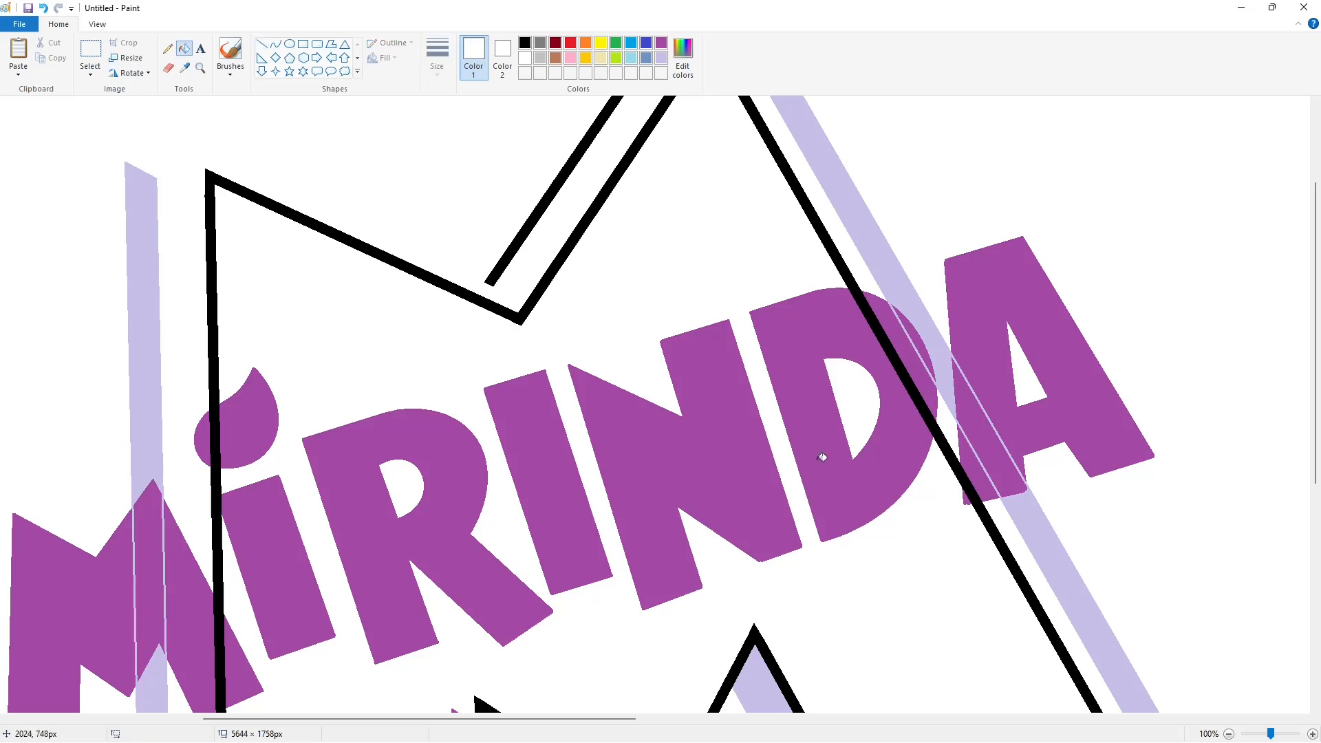
- Fill every letter of the spare black MIRINDA lettering, including the dot of the i, with dark red
{"action": "left_click", "coordinate": [1228, 734]}
{"action": "left_click_drag", "start_coordinate": [440, 719], "coordinate": [856, 719]}
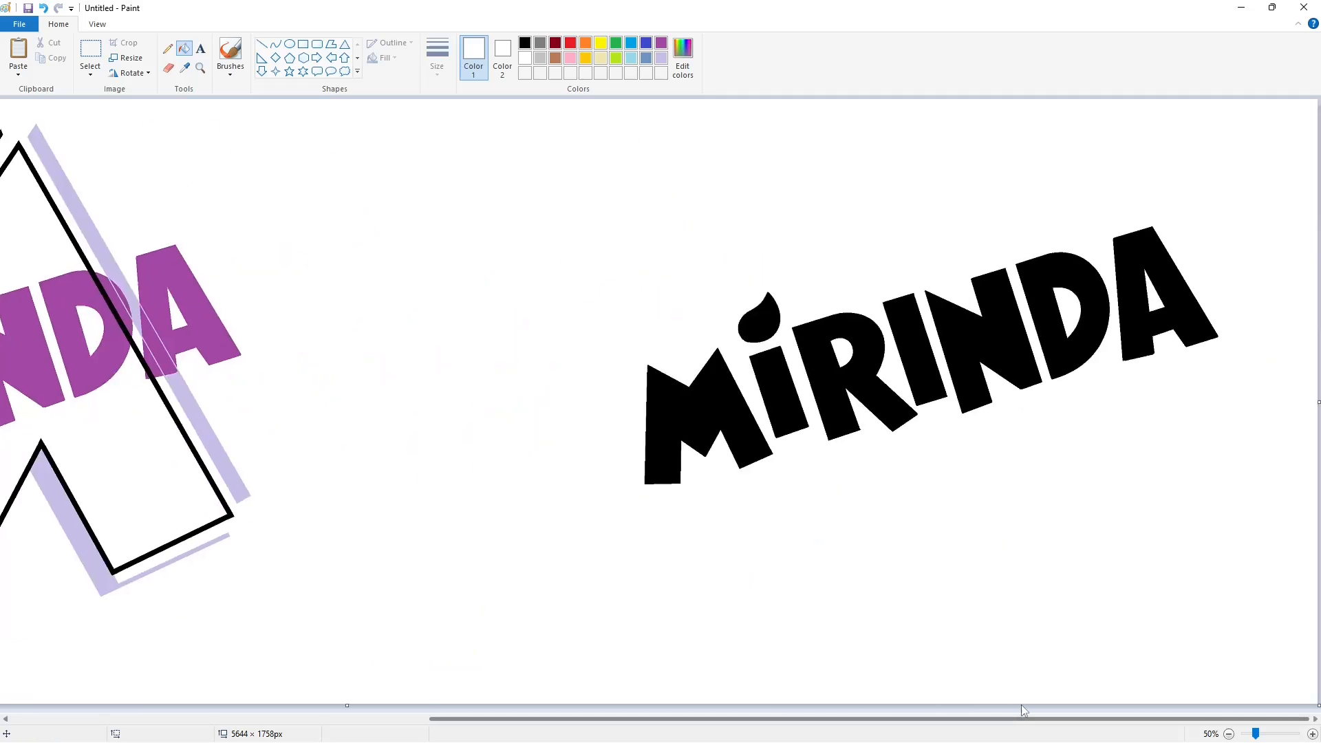
{"action": "left_click", "coordinate": [555, 42]}
{"action": "left_click", "coordinate": [662, 440]}
{"action": "left_click", "coordinate": [780, 406]}
{"action": "left_click", "coordinate": [761, 320]}
{"action": "left_click", "coordinate": [814, 360]}
{"action": "left_click", "coordinate": [912, 351]}
{"action": "left_click", "coordinate": [984, 344]}
{"action": "left_click", "coordinate": [1094, 313]}
{"action": "left_click", "coordinate": [1132, 309]}
- Paste a copy of the dark red lettering exactly over the purple lettering on the large M
{"action": "left_click", "coordinate": [90, 50]}
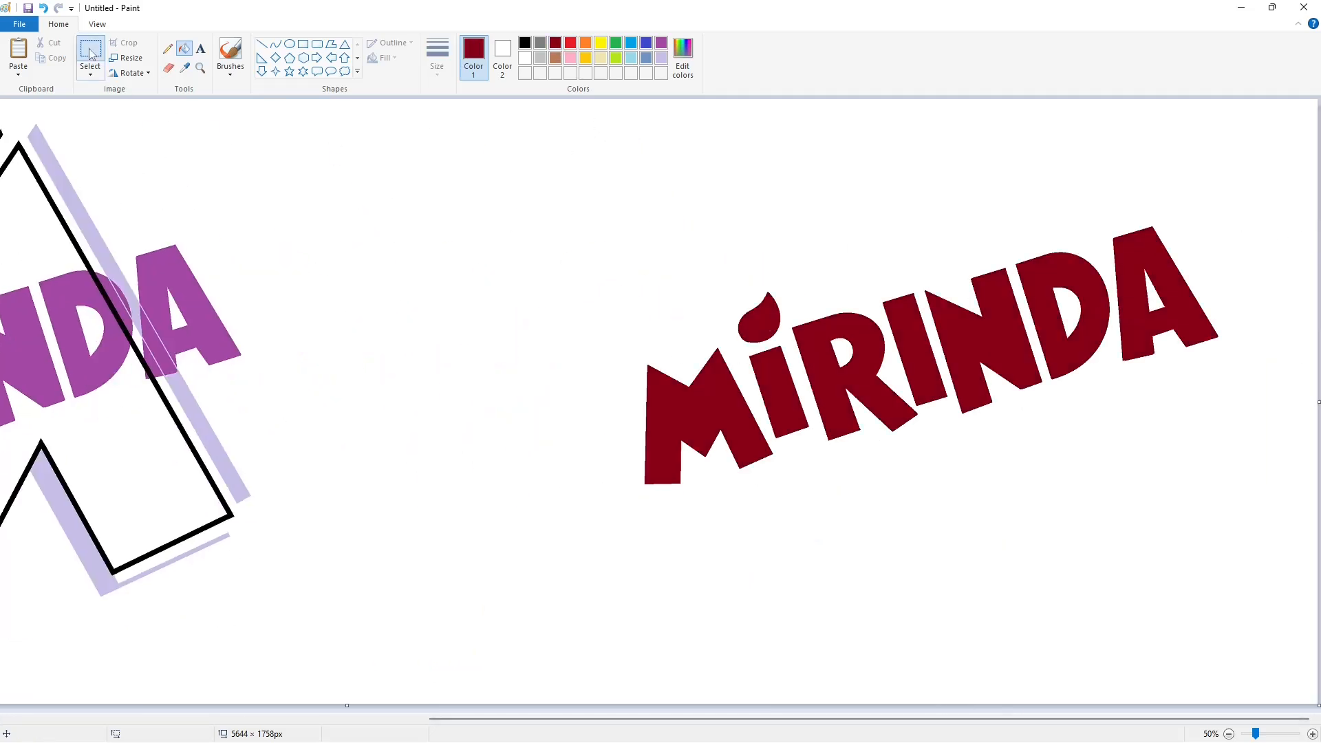
{"action": "left_click_drag", "start_coordinate": [479, 178], "coordinate": [1285, 575]}
{"action": "left_click", "coordinate": [1170, 688]}
{"action": "left_click_drag", "start_coordinate": [1170, 719], "coordinate": [753, 719]}
{"action": "left_click", "coordinate": [1312, 734]}
{"action": "key", "text": "ctrl+v"}
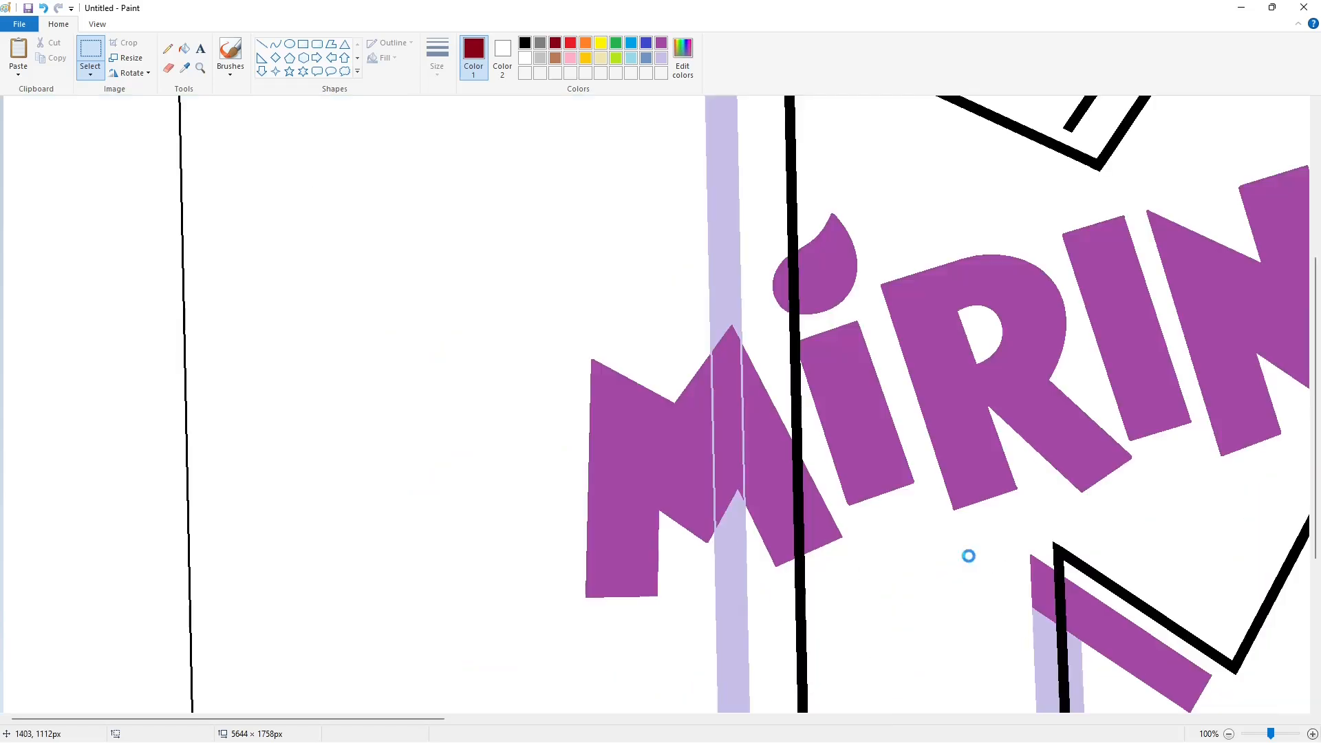
{"action": "left_click_drag", "start_coordinate": [451, 527], "coordinate": [700, 417]}
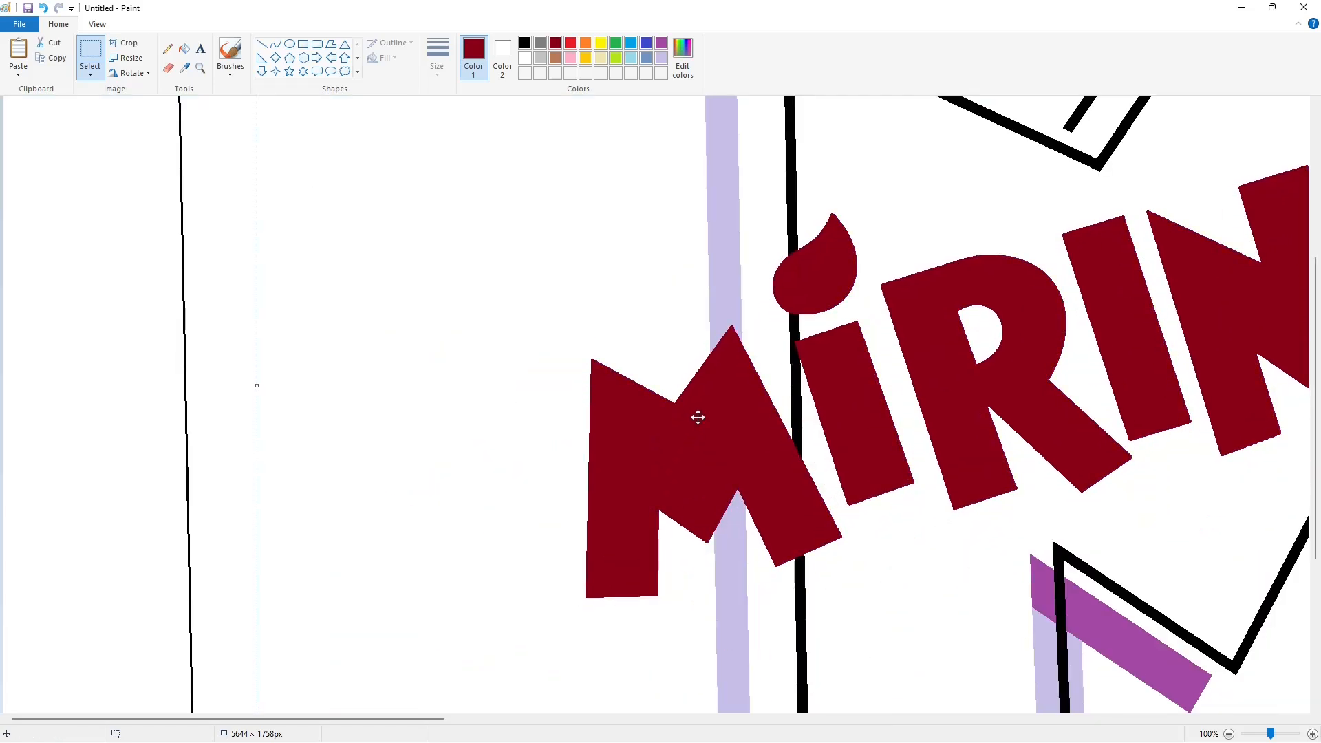
{"action": "left_click", "coordinate": [97, 447]}
{"action": "left_click", "coordinate": [1229, 734]}
{"action": "left_click", "coordinate": [525, 43]}
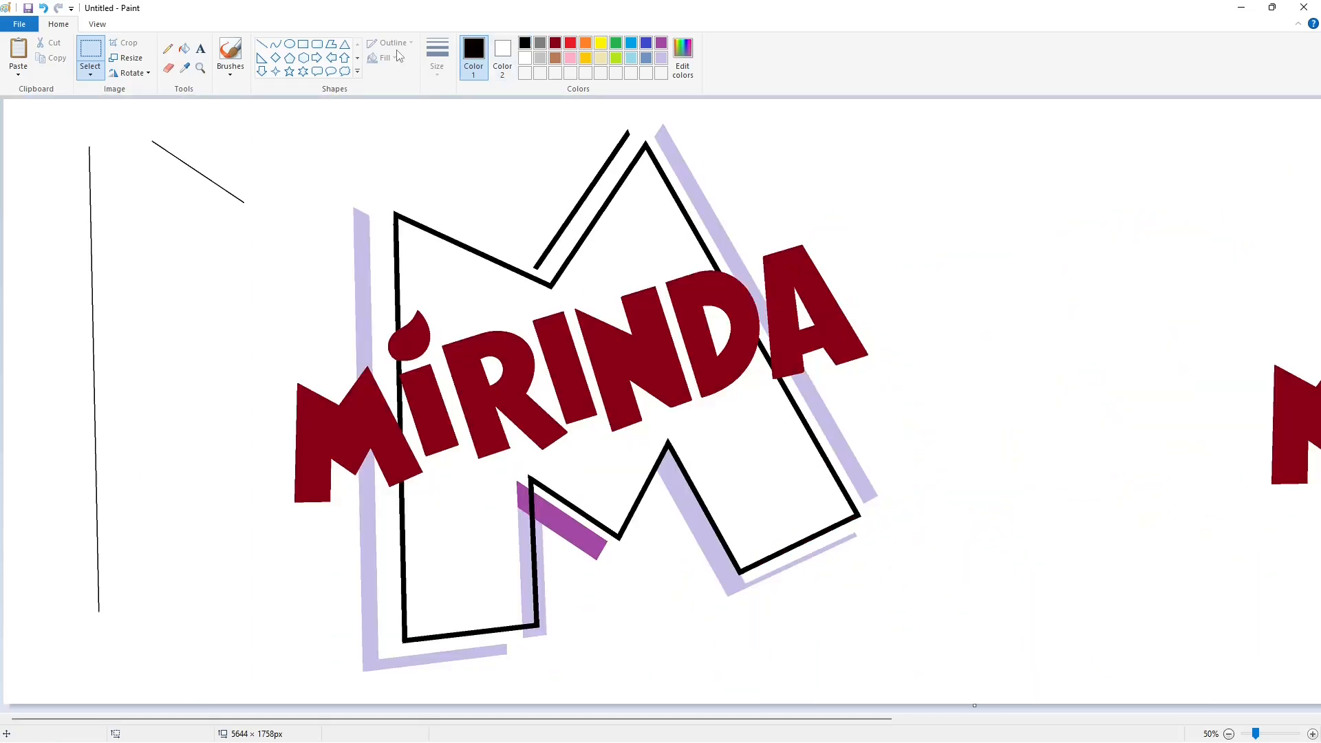
{"action": "left_click", "coordinate": [262, 43]}
{"action": "left_click", "coordinate": [437, 56]}
{"action": "left_click", "coordinate": [472, 136]}
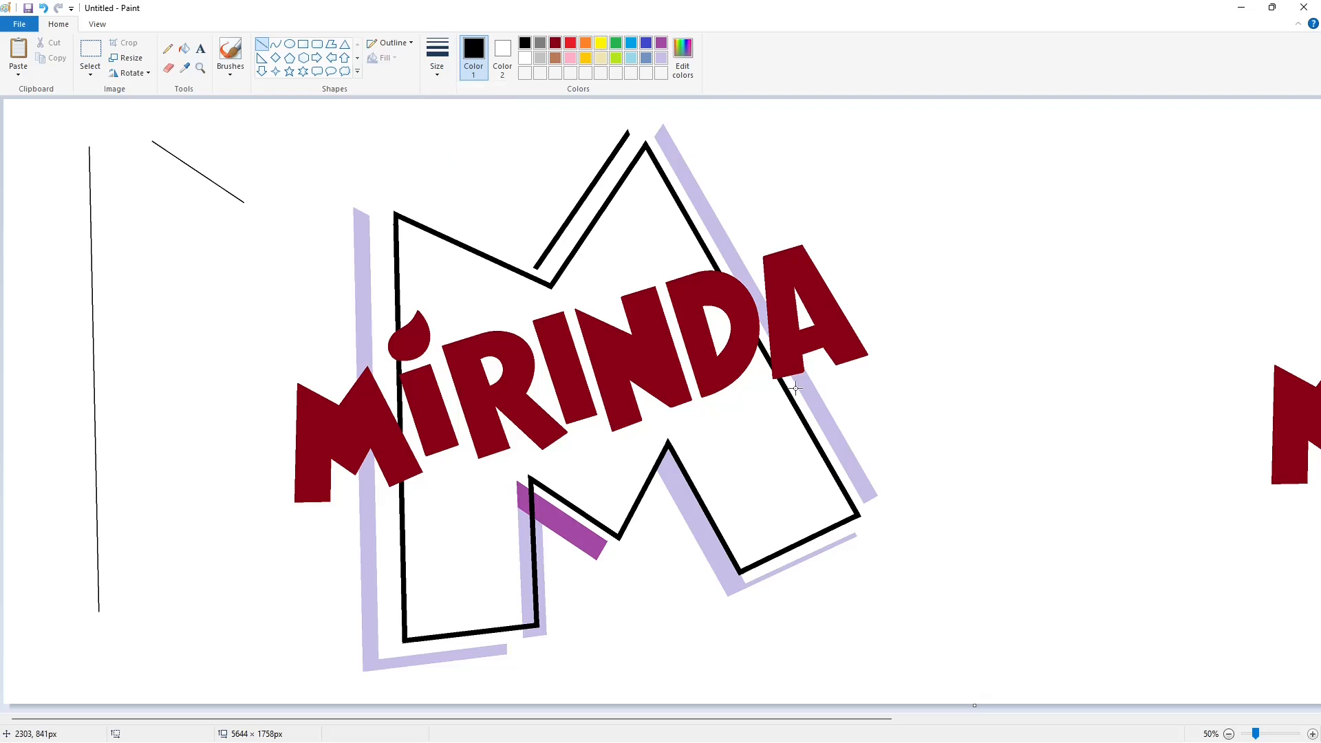
- Fill the large M's black outline and both parts of its left lavender shadow with indigo
{"action": "left_click", "coordinate": [646, 42]}
{"action": "left_click", "coordinate": [183, 48]}
{"action": "left_click", "coordinate": [681, 468]}
{"action": "left_click", "coordinate": [597, 215]}
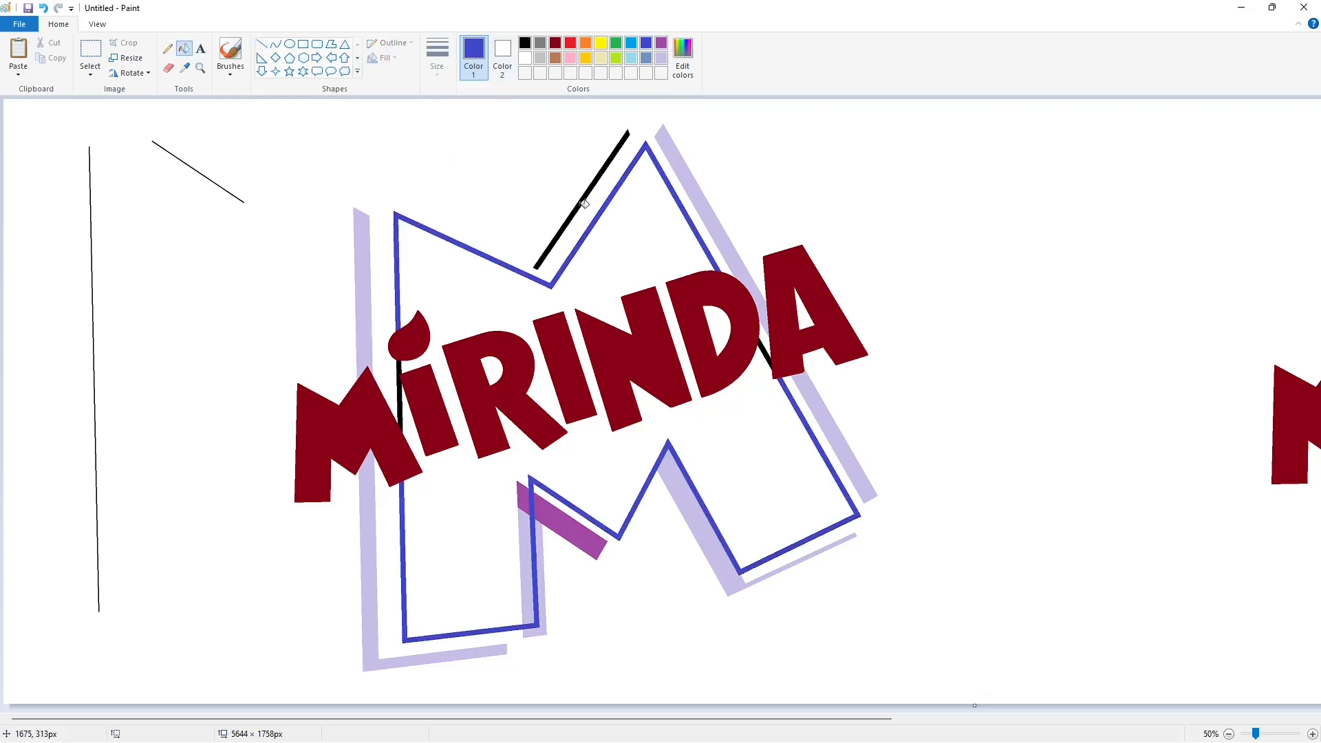
{"action": "left_click", "coordinate": [370, 262]}
{"action": "left_click", "coordinate": [370, 492]}
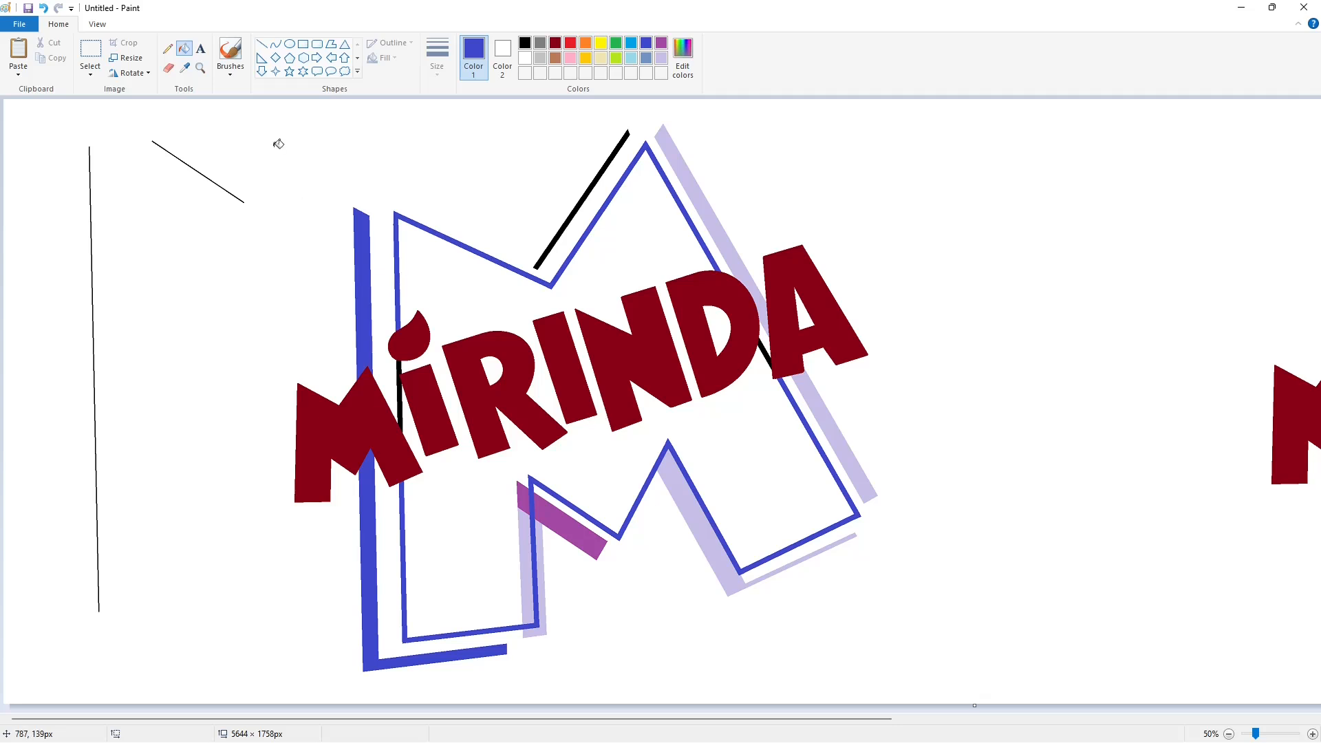
- Draw a black cutting line about 213 × 49 px below the final A and a curved one just above the D
{"action": "left_click", "coordinate": [262, 44]}
{"action": "left_click", "coordinate": [437, 56]}
{"action": "left_click", "coordinate": [468, 126]}
{"action": "left_click", "coordinate": [525, 42]}
{"action": "left_click_drag", "start_coordinate": [778, 393], "coordinate": [851, 376]}
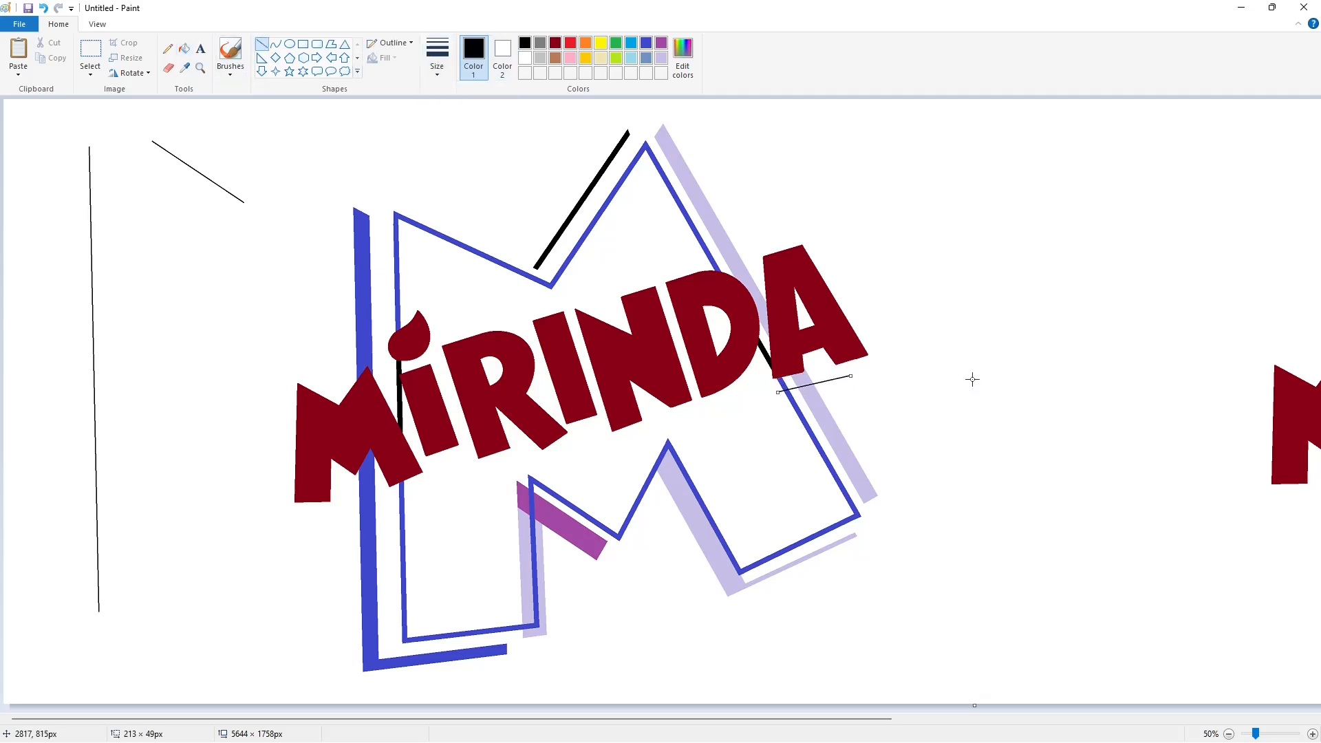
{"action": "left_click", "coordinate": [275, 44]}
{"action": "mouse_move", "coordinate": [703, 255]}
{"action": "left_mouse_down"}
{"action": "mouse_move", "coordinate": [753, 275]}
{"action": "mouse_move", "coordinate": [726, 253]}
{"action": "left_mouse_up"}
{"action": "left_click", "coordinate": [727, 254]}
{"action": "left_click", "coordinate": [873, 248]}
- Draw short black cutting lines above the first letter M and the i's dot, and an inverted V below the first letter
{"action": "left_click", "coordinate": [262, 44]}
{"action": "left_click_drag", "start_coordinate": [375, 330], "coordinate": [345, 375]}
{"action": "left_click_drag", "start_coordinate": [386, 330], "coordinate": [410, 301]}
{"action": "key", "text": "ctrl+z"}
{"action": "mouse_move", "coordinate": [371, 475]}
{"action": "left_mouse_down"}
{"action": "mouse_move", "coordinate": [349, 509]}
{"action": "mouse_move", "coordinate": [383, 501]}
{"action": "left_mouse_up"}
{"action": "left_click", "coordinate": [431, 508]}
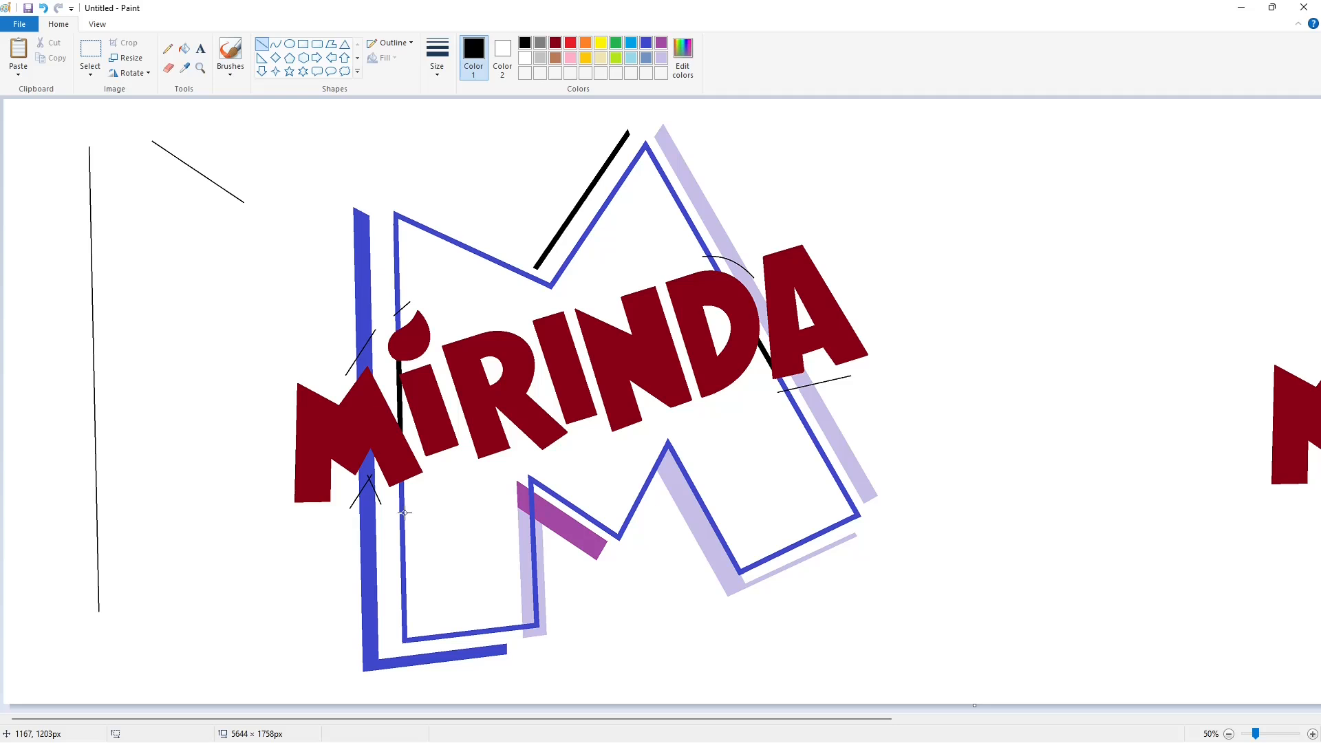
- Fill the outline and shadow pieces between the cutting lines and the red letters with black
{"action": "left_click", "coordinate": [183, 48]}
{"action": "left_click", "coordinate": [365, 355]}
{"action": "left_click", "coordinate": [717, 266]}
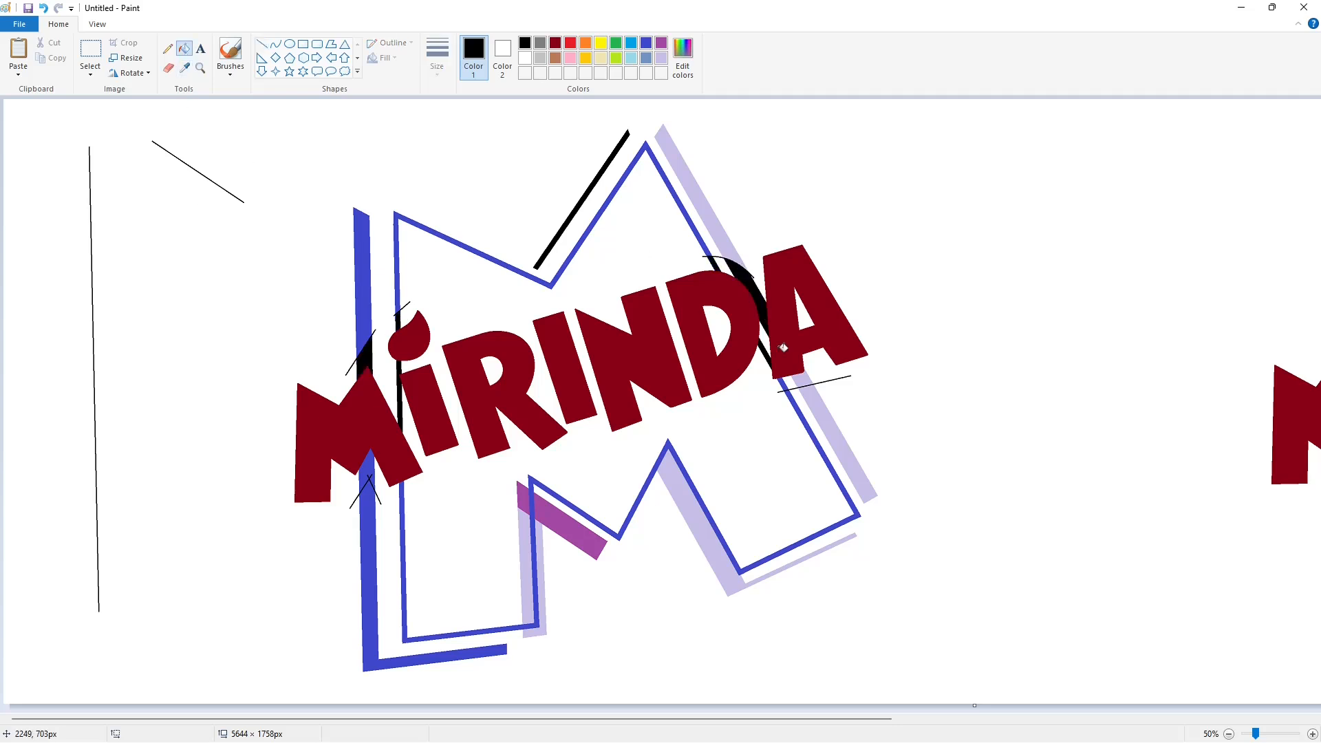
{"action": "left_click", "coordinate": [797, 377]}
{"action": "left_click", "coordinate": [366, 467]}
- Erase the black cut-off pieces and cutting lines around the lettering with white fill
{"action": "left_click", "coordinate": [524, 58]}
{"action": "left_click", "coordinate": [364, 350]}
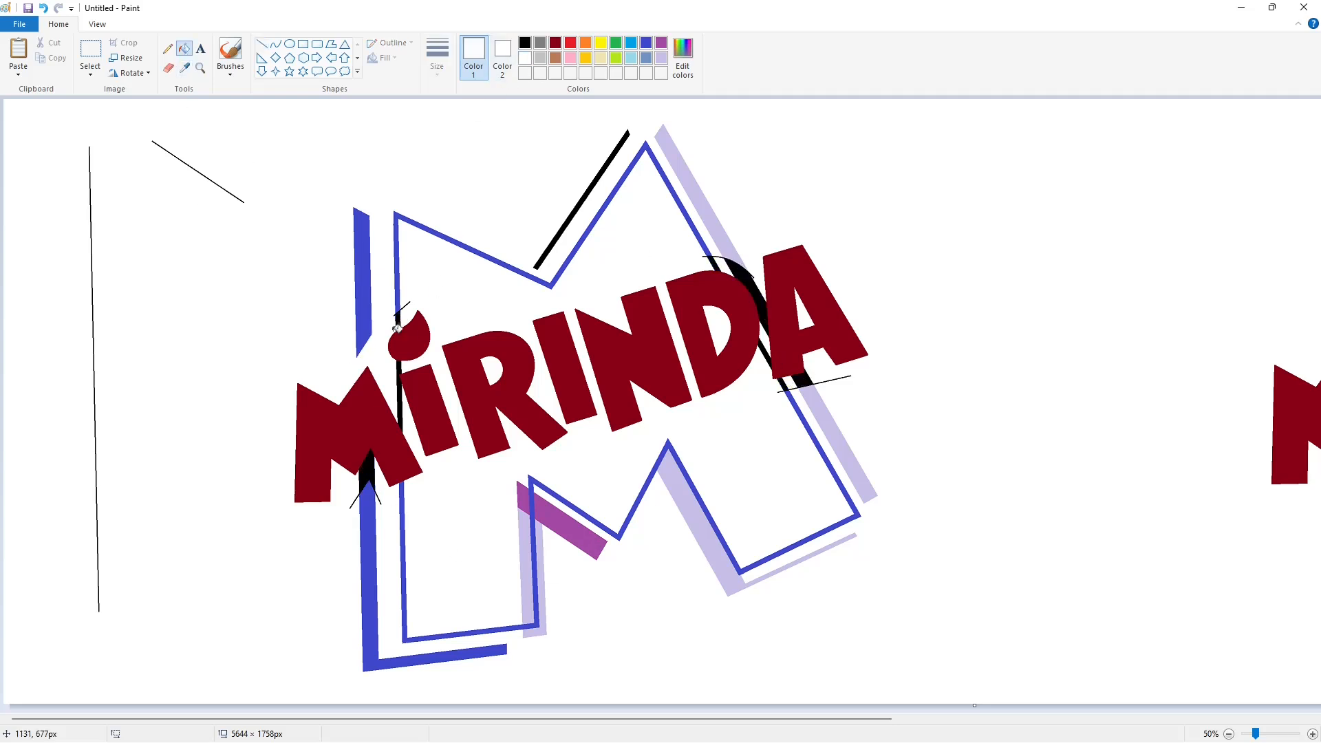
{"action": "left_click", "coordinate": [397, 328]}
{"action": "left_click", "coordinate": [402, 389]}
{"action": "left_click", "coordinate": [740, 268]}
{"action": "left_click", "coordinate": [796, 380]}
{"action": "left_click", "coordinate": [768, 355]}
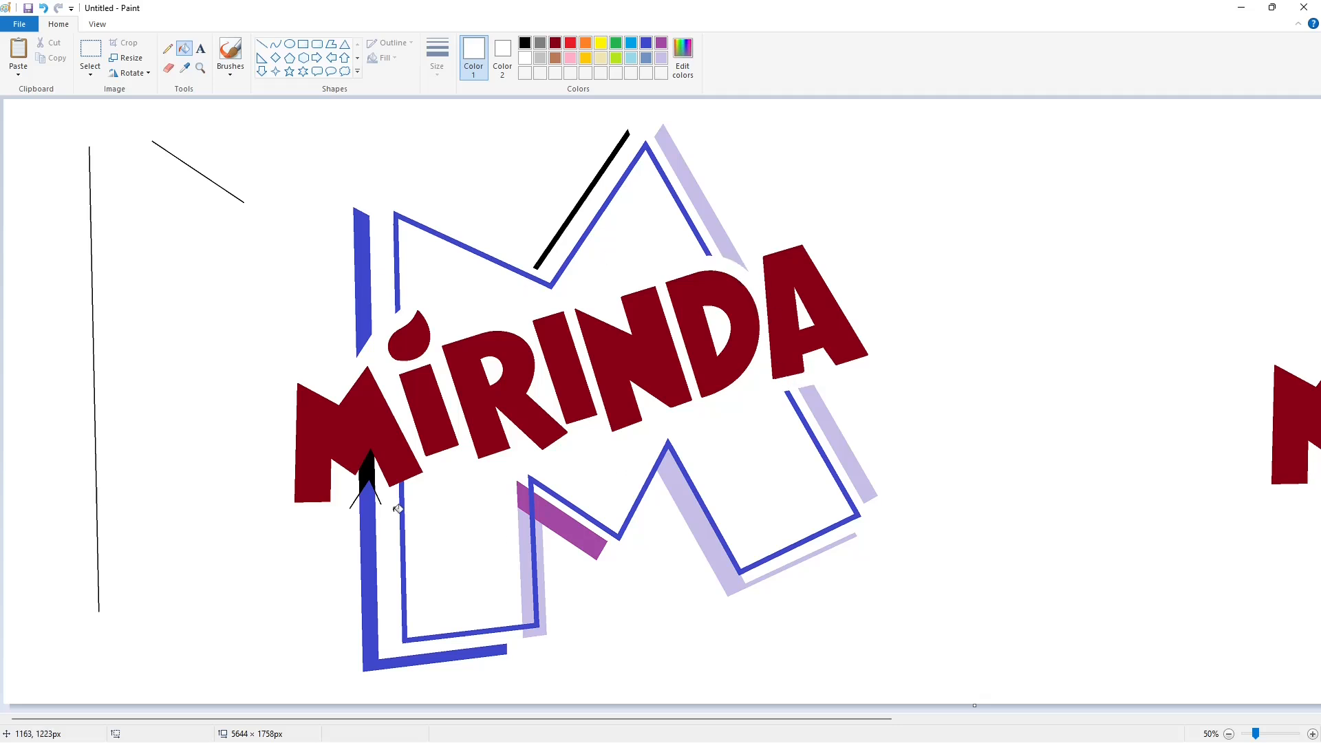
{"action": "left_click", "coordinate": [368, 475]}
- Resize the canvas to 3798 × 1786 px, cutting off the spare lettering beside the logo
{"action": "left_click", "coordinate": [1313, 733]}
{"action": "left_click", "coordinate": [262, 44]}
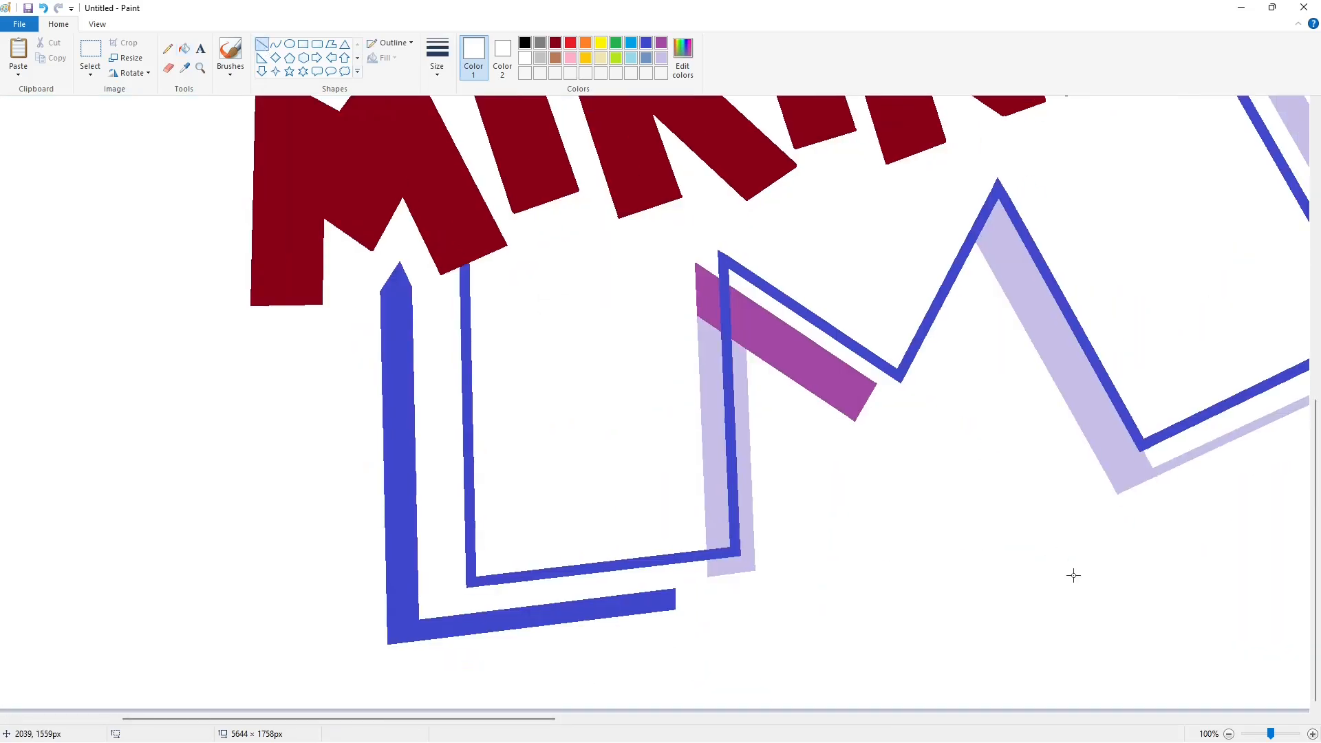
{"action": "left_click", "coordinate": [1228, 733]}
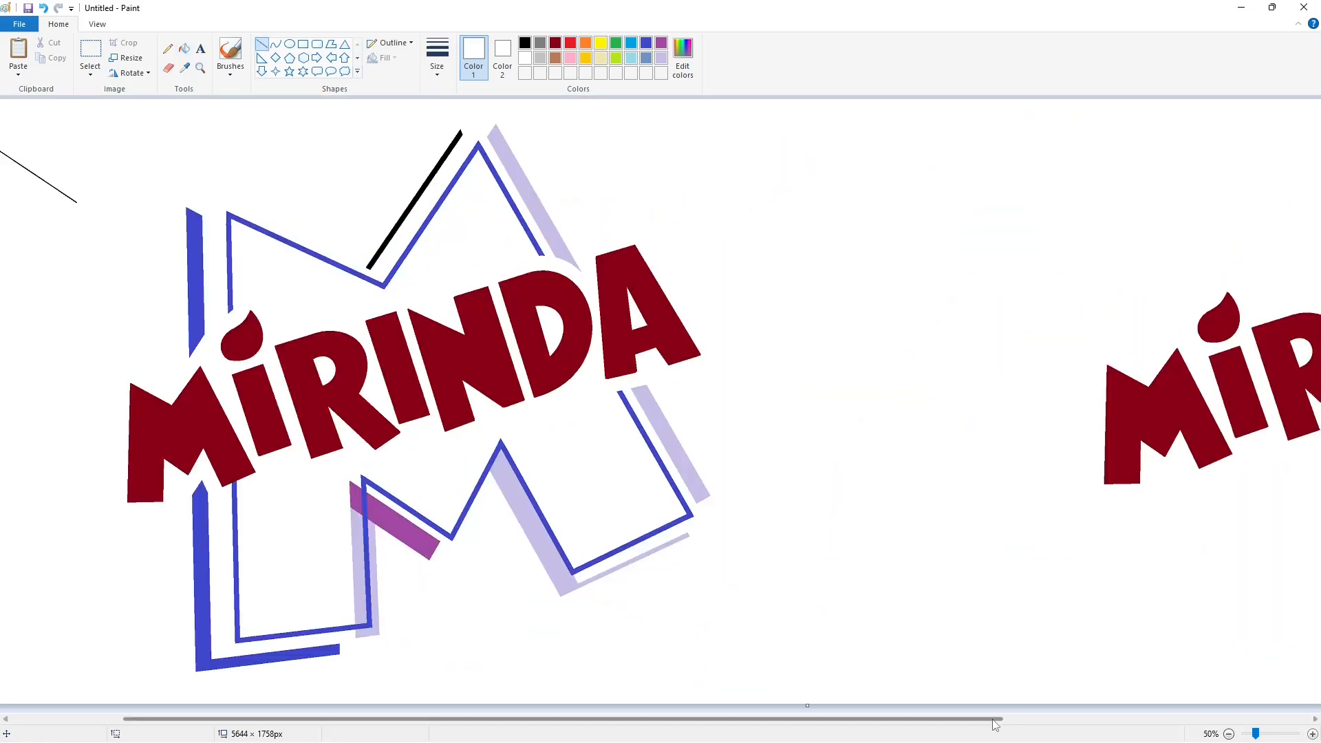
{"action": "scroll", "coordinate": [1117, 629], "scroll_direction": "right", "scroll_amount": 6}
{"action": "left_click_drag", "start_coordinate": [1318, 402], "coordinate": [501, 447]}
{"action": "left_click_drag", "start_coordinate": [1127, 404], "coordinate": [1302, 423]}
{"action": "left_click_drag", "start_coordinate": [653, 705], "coordinate": [653, 715]}
{"action": "left_click_drag", "start_coordinate": [1318, 440], "coordinate": [1310, 433]}
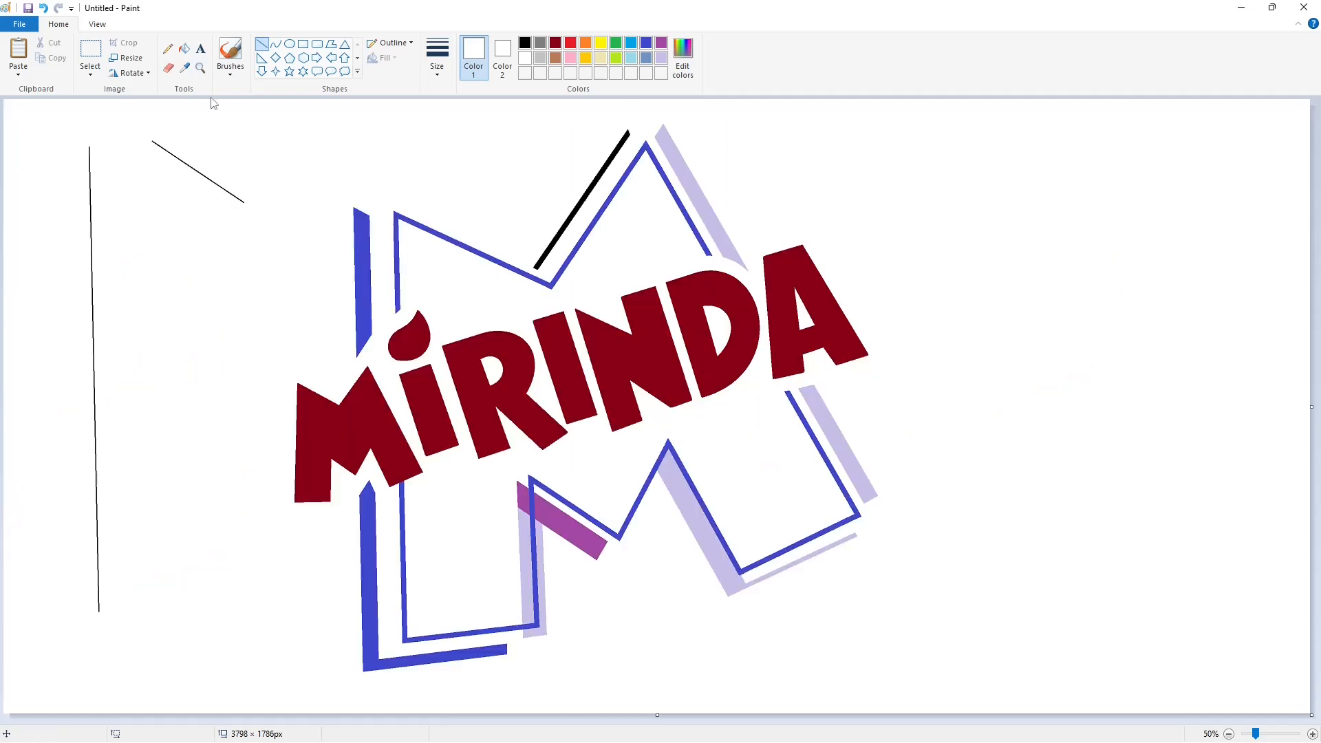
- Erase the two spare thin black lines beside the logo with white fill
{"action": "left_click", "coordinate": [184, 47]}
{"action": "left_click", "coordinate": [213, 179]}
{"action": "left_click", "coordinate": [92, 258]}
- Add a dark green and a magenta pink custom color to the palette
{"action": "left_click", "coordinate": [615, 43]}
{"action": "left_click", "coordinate": [683, 57]}
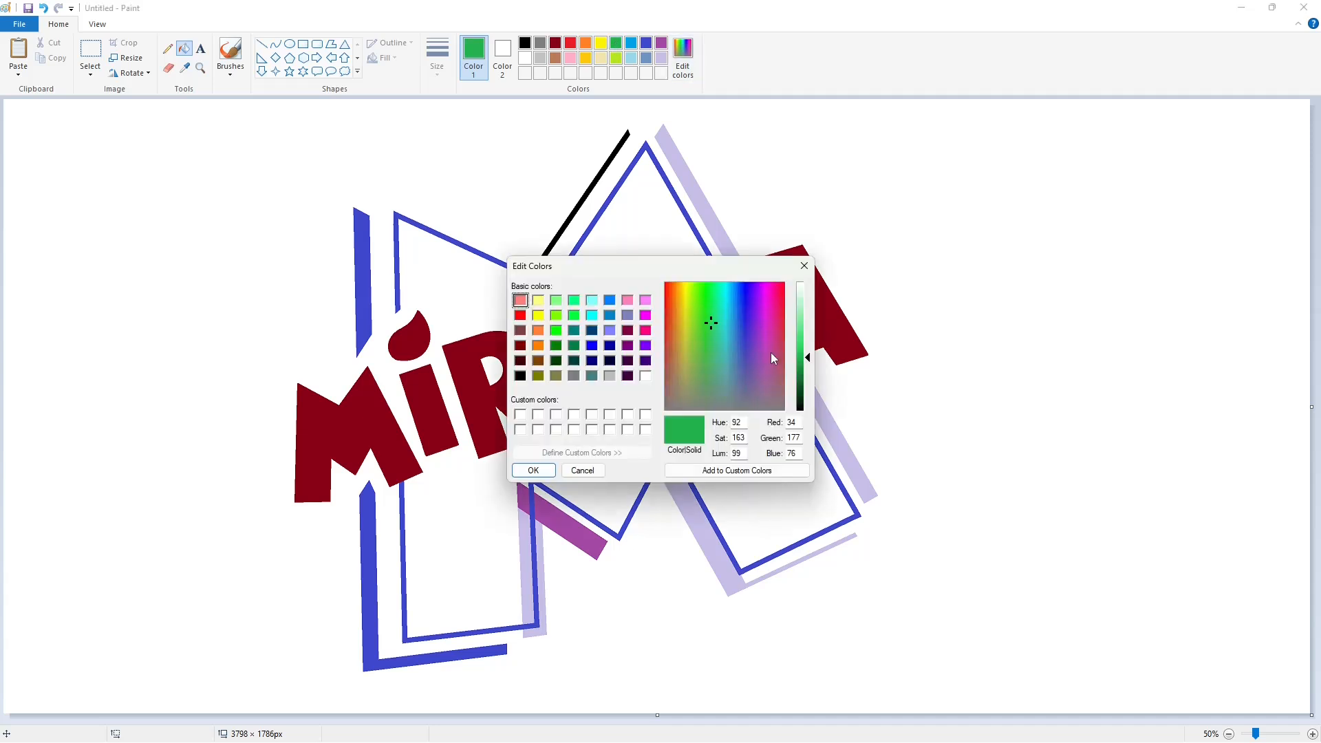
{"action": "left_click", "coordinate": [800, 377]}
{"action": "left_click", "coordinate": [540, 471]}
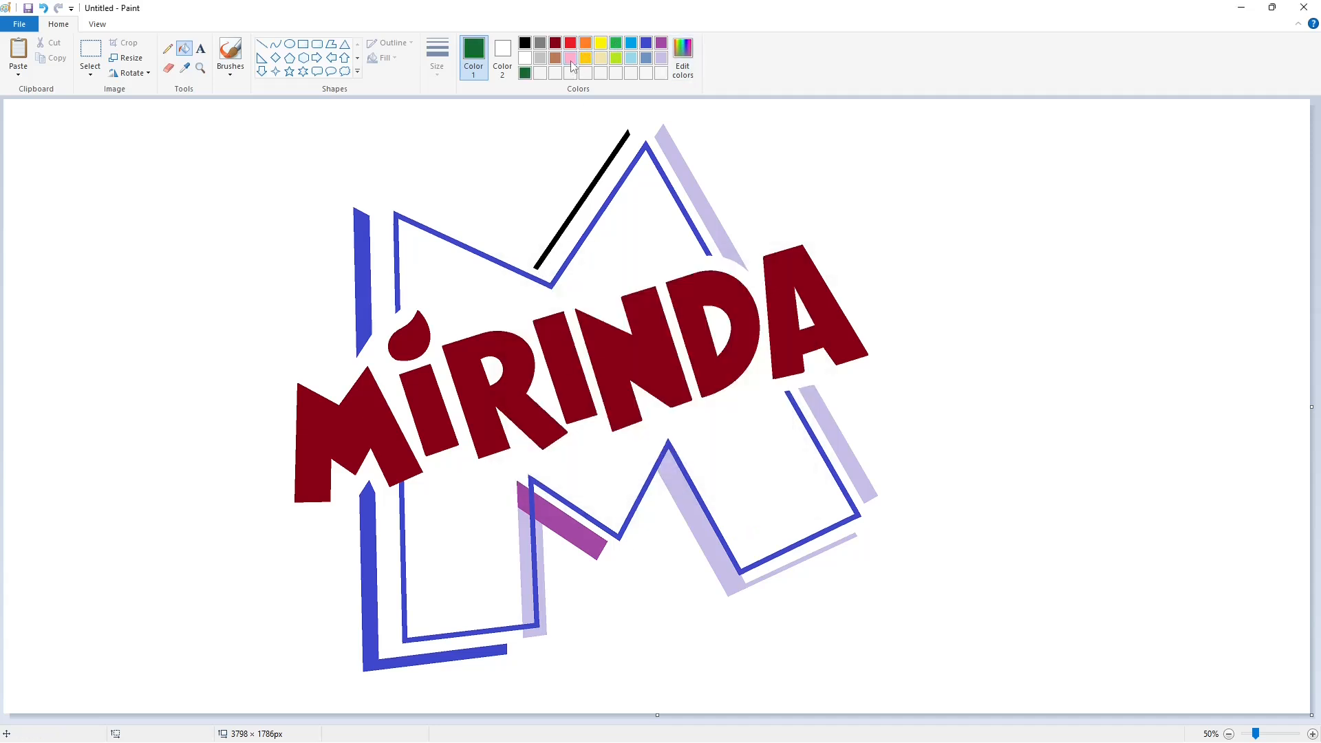
{"action": "double_click", "coordinate": [570, 43]}
{"action": "left_click", "coordinate": [766, 300]}
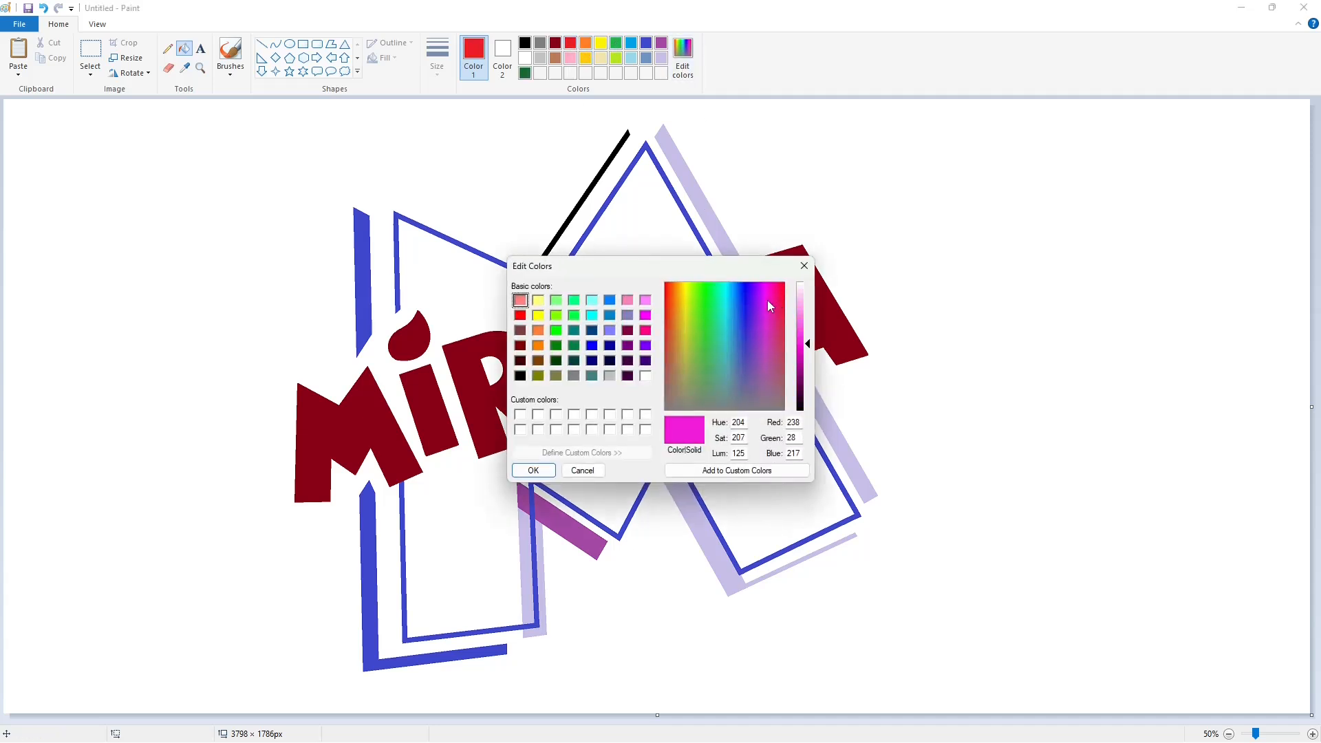
{"action": "left_click", "coordinate": [539, 470]}
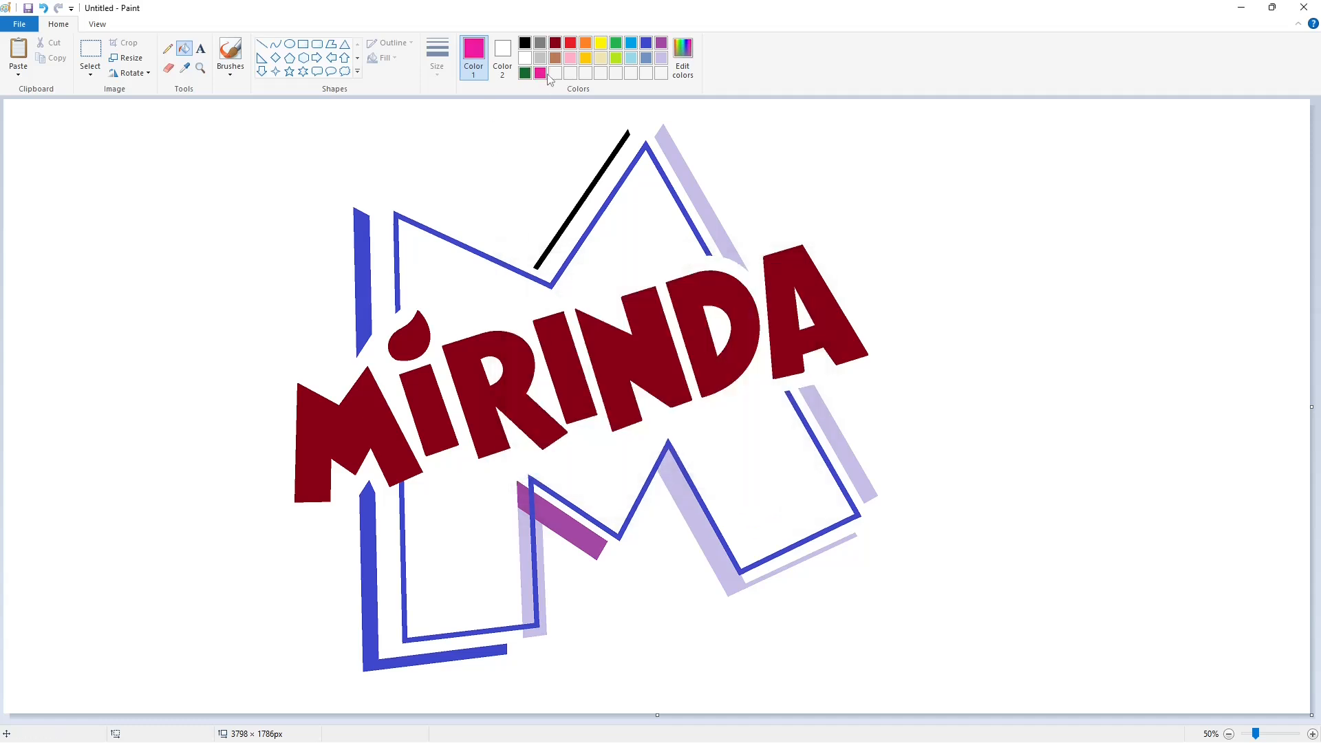
- Fill all the MIRINDA letters and the dot of the i with the custom dark green
{"action": "left_click", "coordinate": [422, 335]}
{"action": "left_click", "coordinate": [362, 417]}
{"action": "left_click", "coordinate": [423, 418]}
{"action": "left_click", "coordinate": [539, 390]}
{"action": "left_click", "coordinate": [565, 365]}
{"action": "left_click", "coordinate": [623, 351]}
{"action": "left_click", "coordinate": [700, 347]}
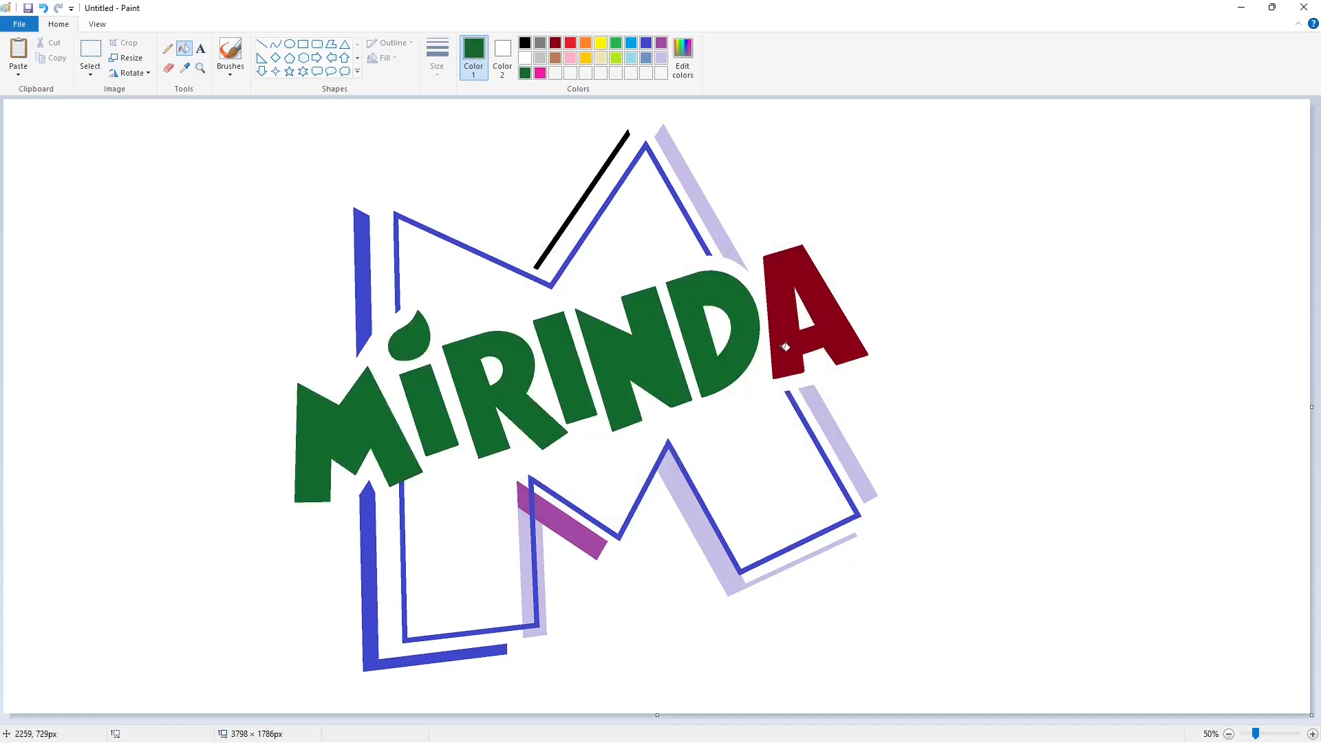
{"action": "left_click", "coordinate": [785, 347]}
- Fill all sections of the large M's indigo outline with gold
{"action": "left_click", "coordinate": [584, 59]}
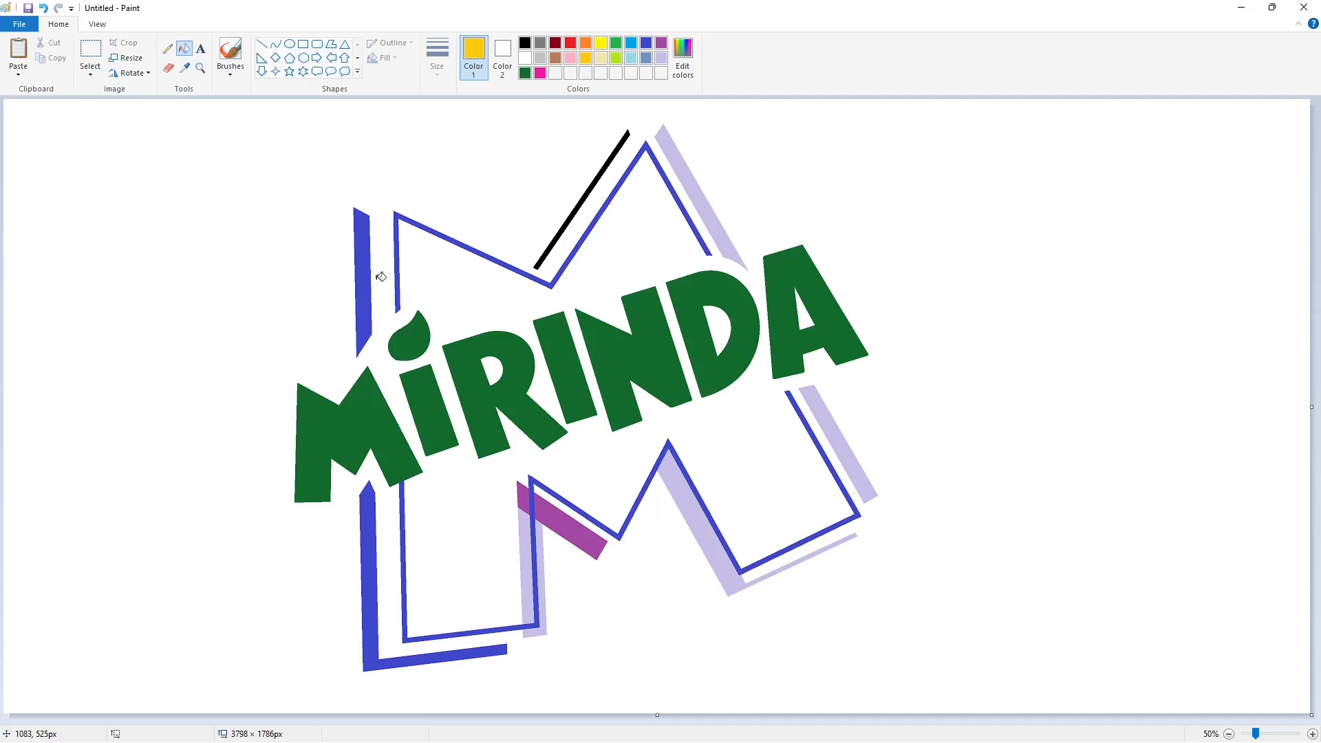
{"action": "left_click", "coordinate": [545, 278]}
{"action": "left_click", "coordinate": [727, 536]}
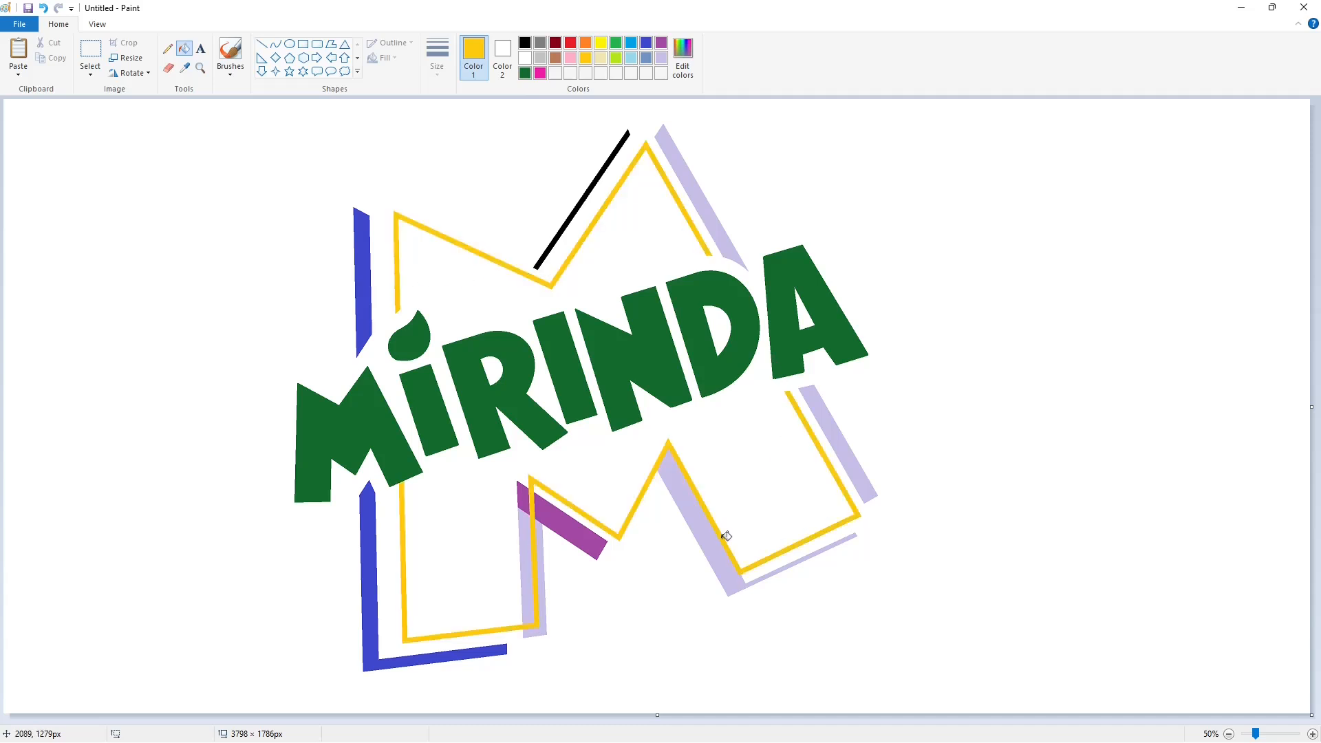
- Fill the indigo left shadow, the purple bar, the lower right leg's inner shadow and the black line along the upper V with orange
{"action": "left_click", "coordinate": [570, 44]}
{"action": "left_click", "coordinate": [585, 44]}
{"action": "left_click", "coordinate": [362, 276]}
{"action": "left_click", "coordinate": [368, 506]}
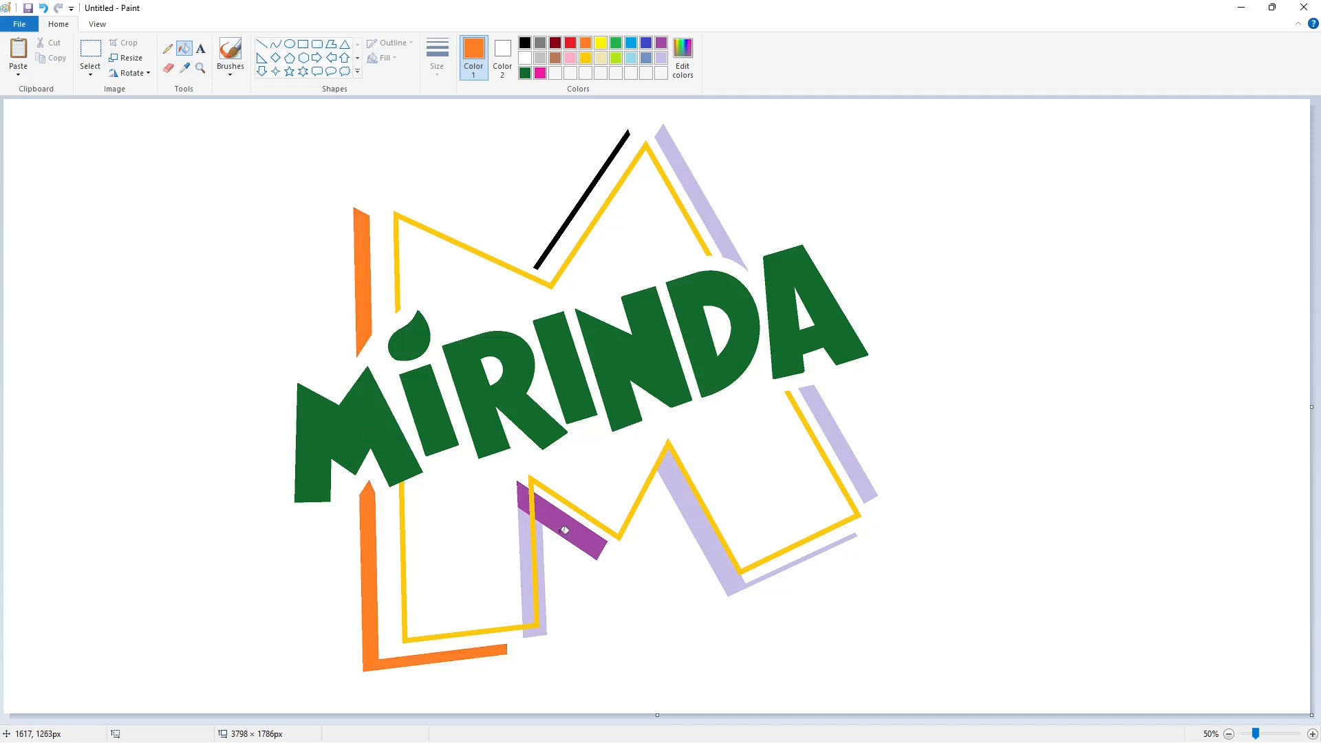
{"action": "left_click", "coordinate": [564, 529]}
{"action": "left_click", "coordinate": [709, 531]}
{"action": "left_click", "coordinate": [530, 500]}
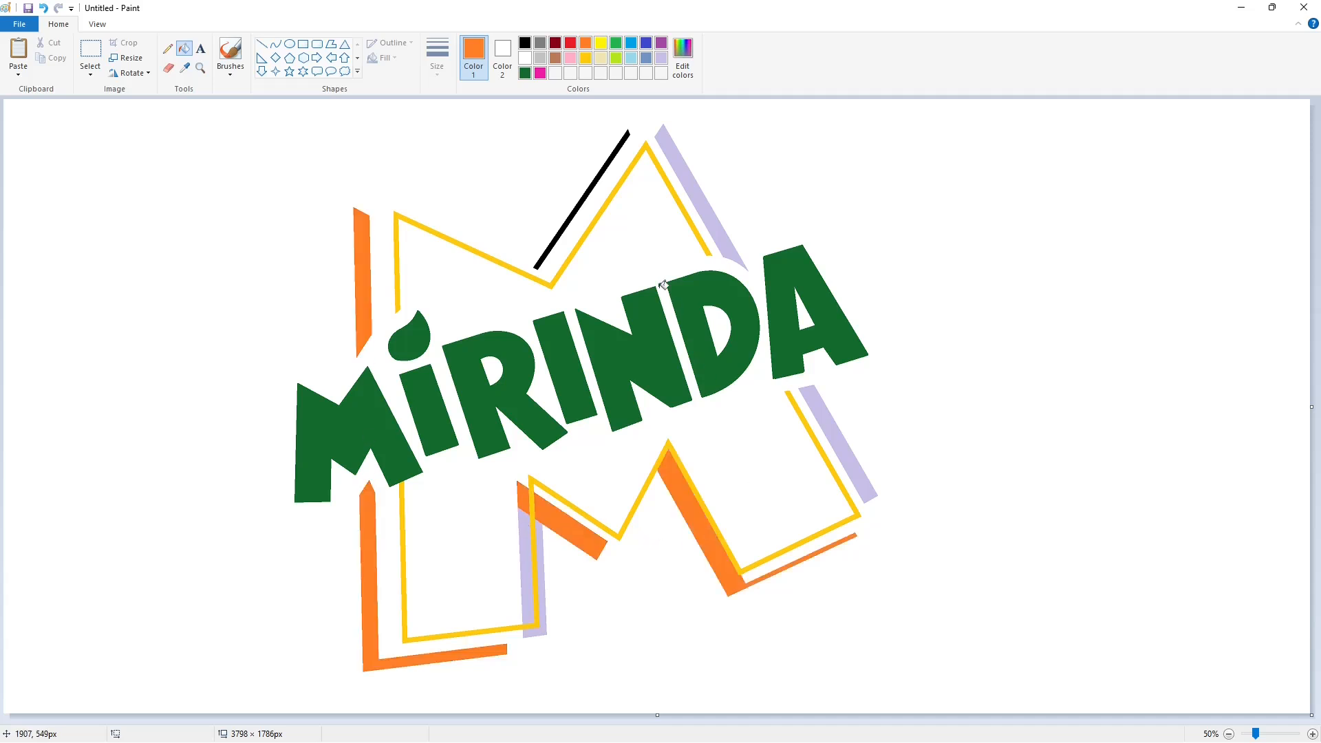
{"action": "left_click", "coordinate": [581, 202]}
- Fill the remaining lavender shadows, on the M's right side and its lower left leg, with magenta pink
{"action": "left_click", "coordinate": [540, 72]}
{"action": "left_click", "coordinate": [705, 204]}
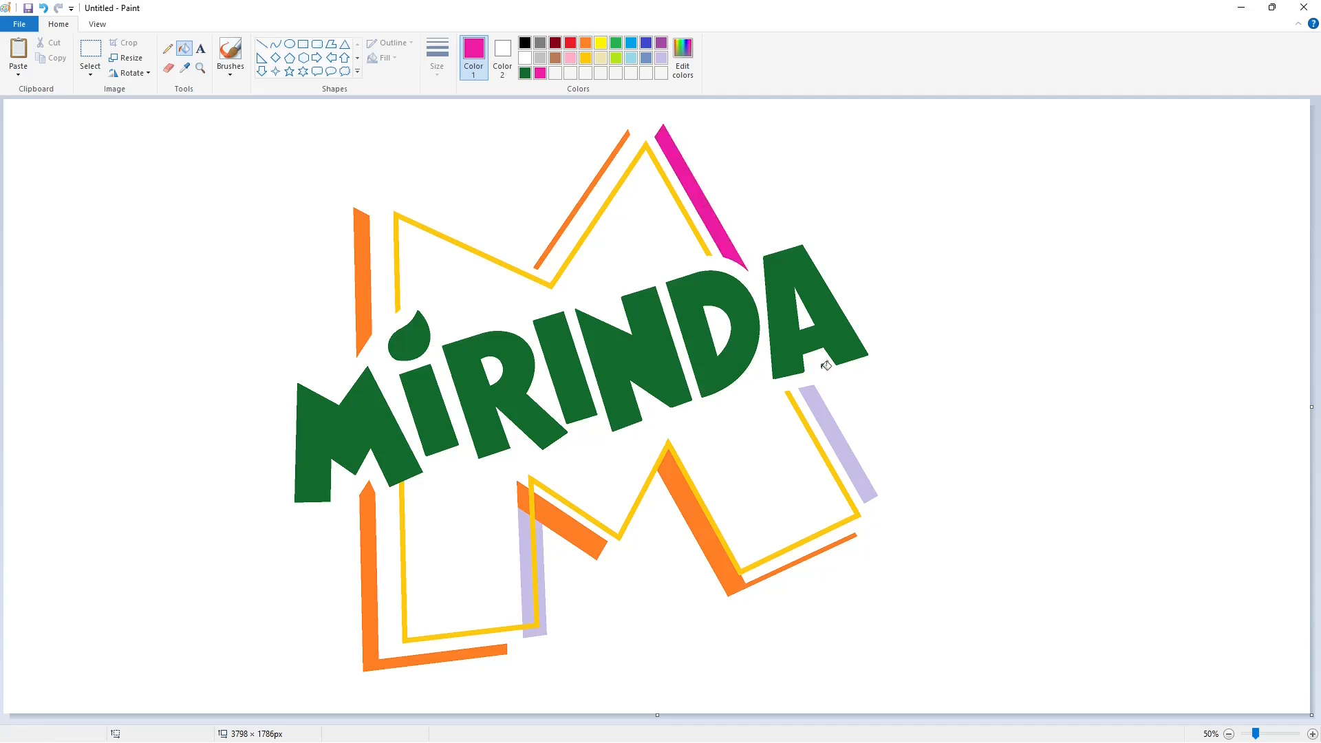
{"action": "left_click", "coordinate": [818, 399]}
{"action": "left_click", "coordinate": [531, 542]}
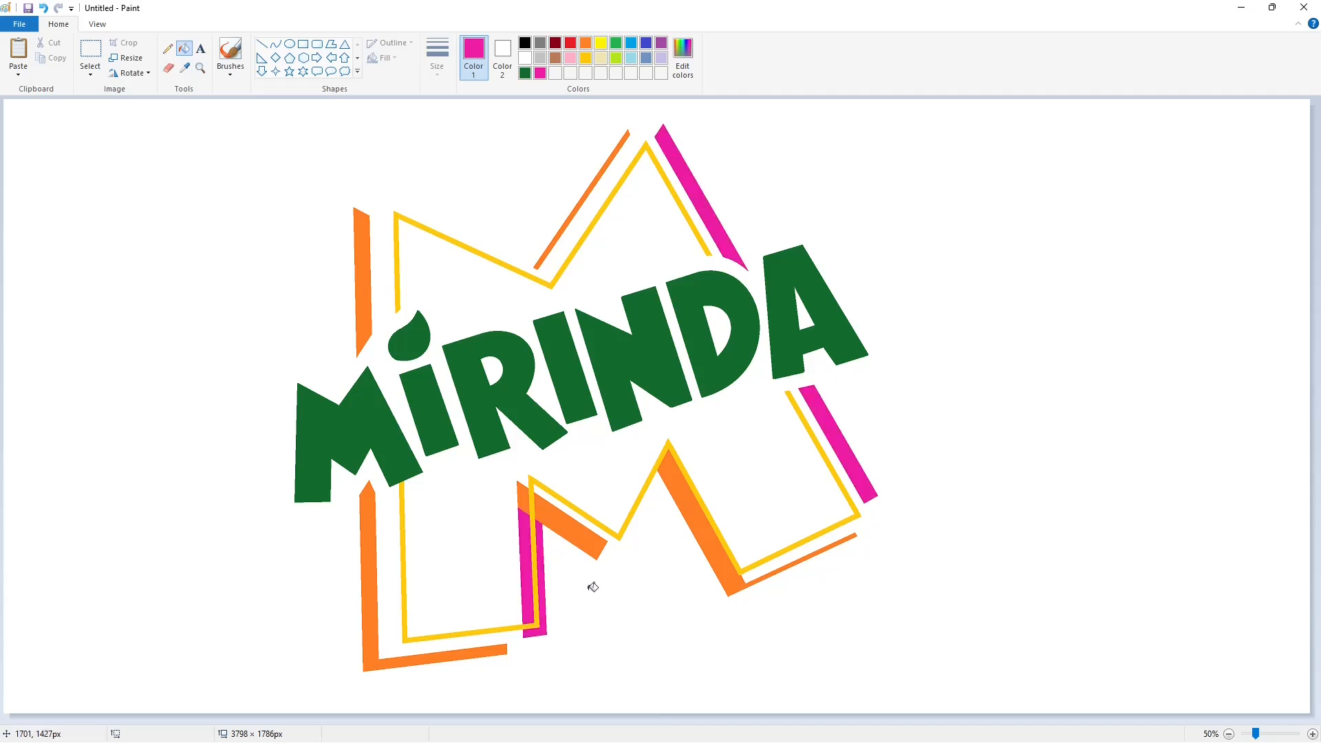